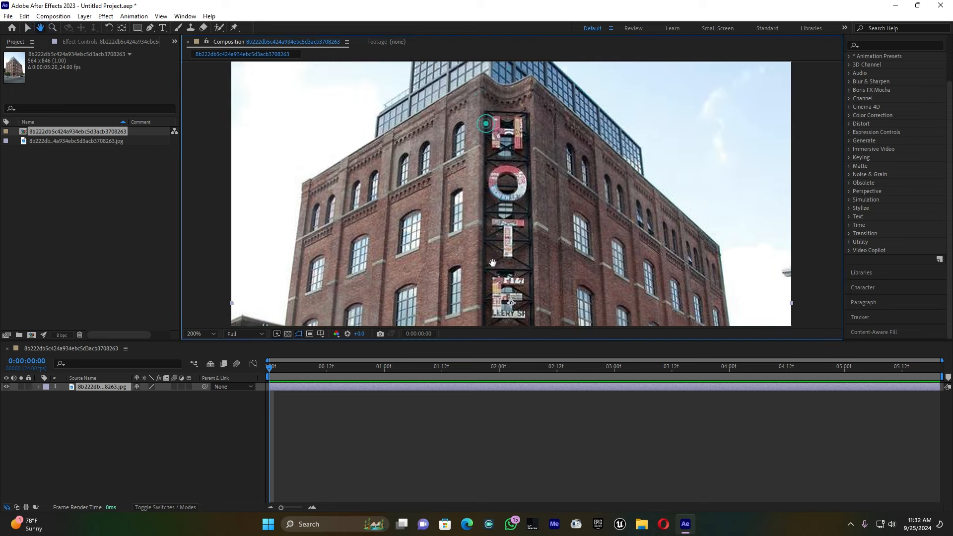
Start a Pen tool mask on the photo layer, tracing the hotel's roofline from its left corner over the glass penthouse to the right corner
click(149, 28)
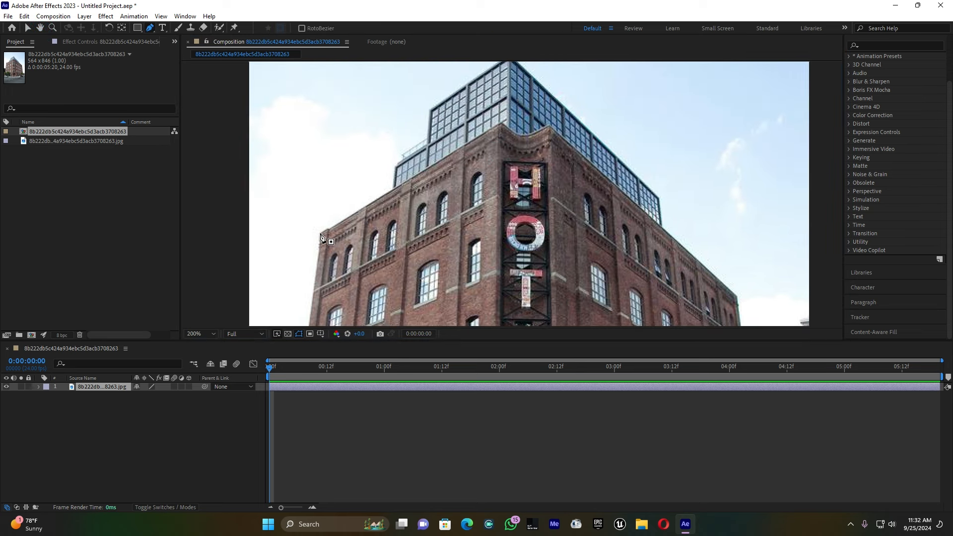
click(319, 232)
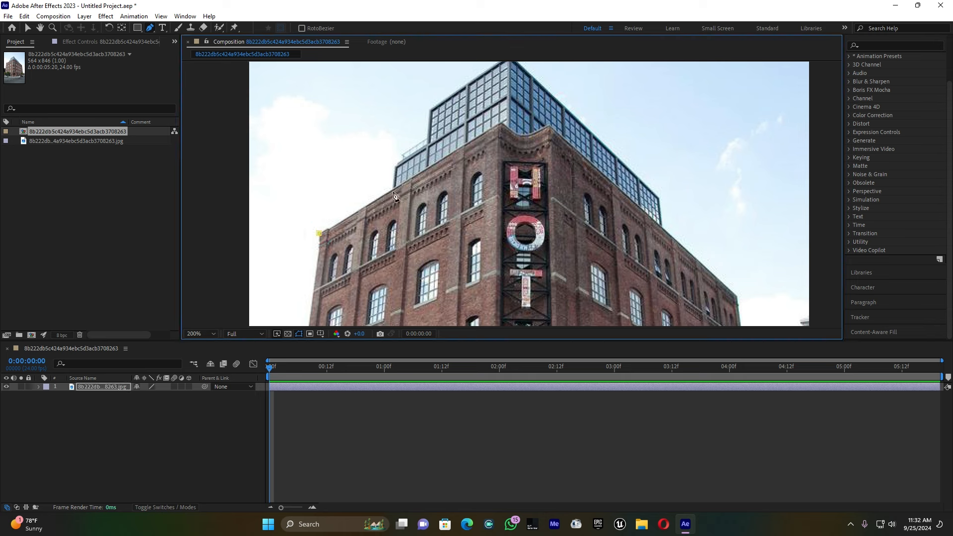
click(391, 190)
click(394, 157)
click(425, 139)
click(427, 107)
click(40, 28)
drag(357, 144, 349, 158)
click(149, 28)
click(502, 67)
click(652, 211)
click(655, 241)
click(729, 310)
Continue the mask down the building's right edge and along its street-level base, then close it at the left roof corner
click(40, 28)
scroll(521, 207, down, 1)
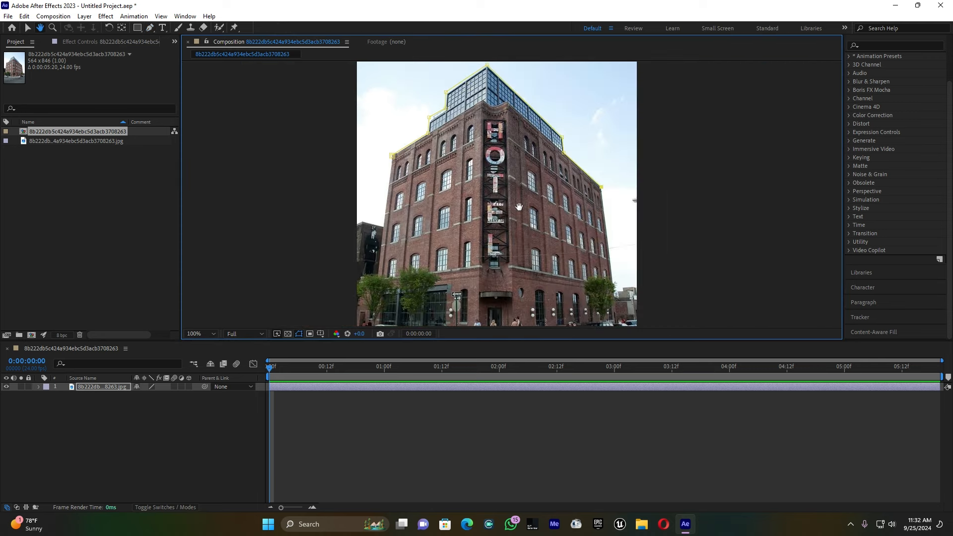
scroll(516, 206, up, 1)
drag(511, 228, 504, 123)
click(149, 28)
click(723, 273)
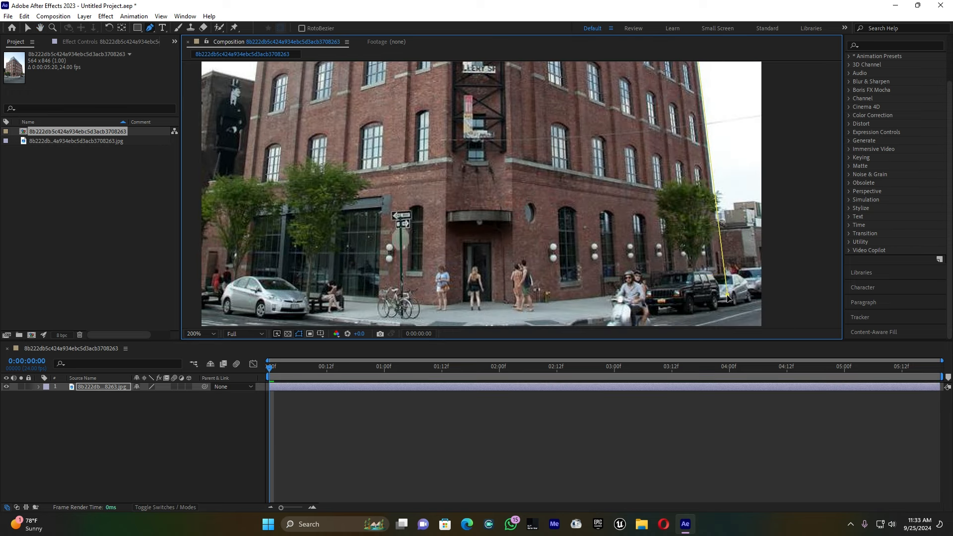
click(478, 313)
click(225, 297)
scroll(376, 118, down, 1)
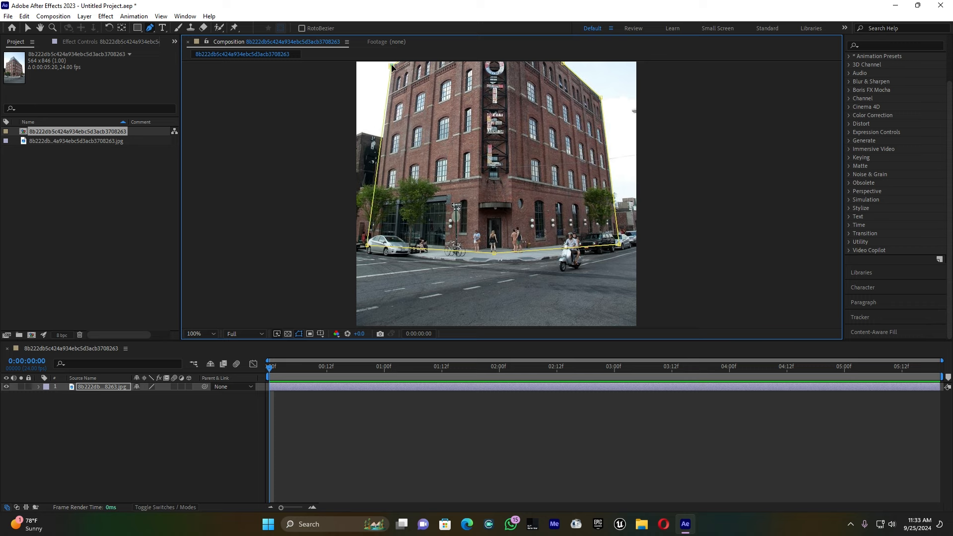
click(392, 65)
click(40, 28)
drag(452, 90, 455, 183)
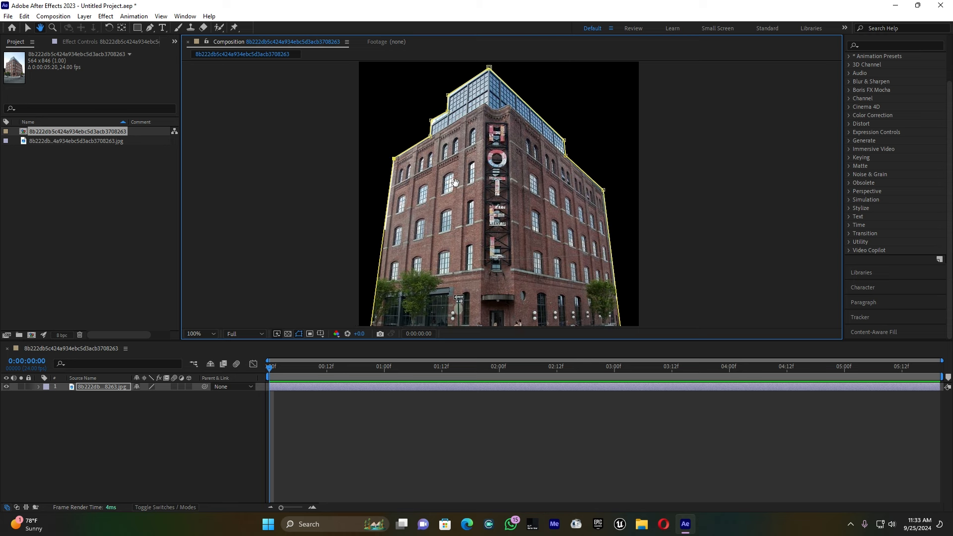
scroll(494, 177, down, 2)
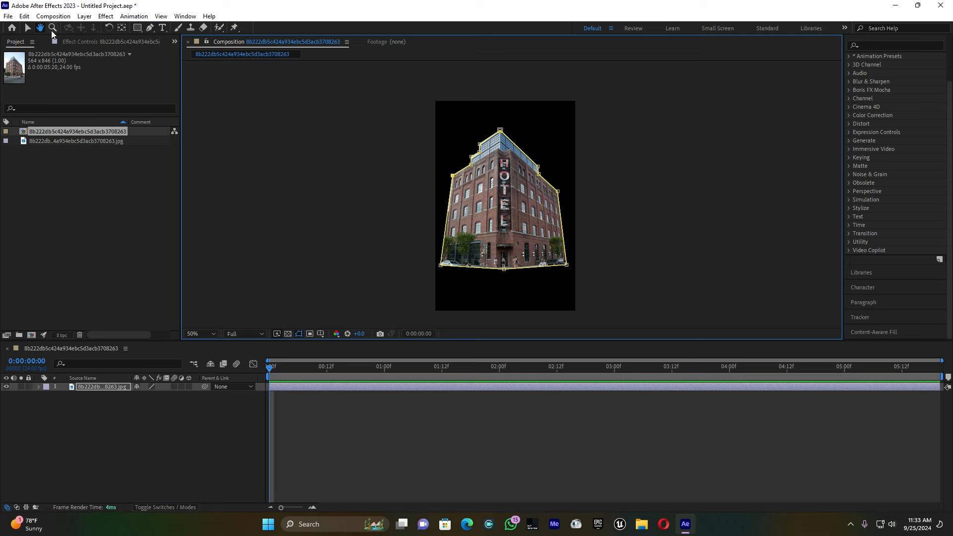
Set the mode of the building mask on the photo layer to Subtract
click(28, 28)
click(39, 387)
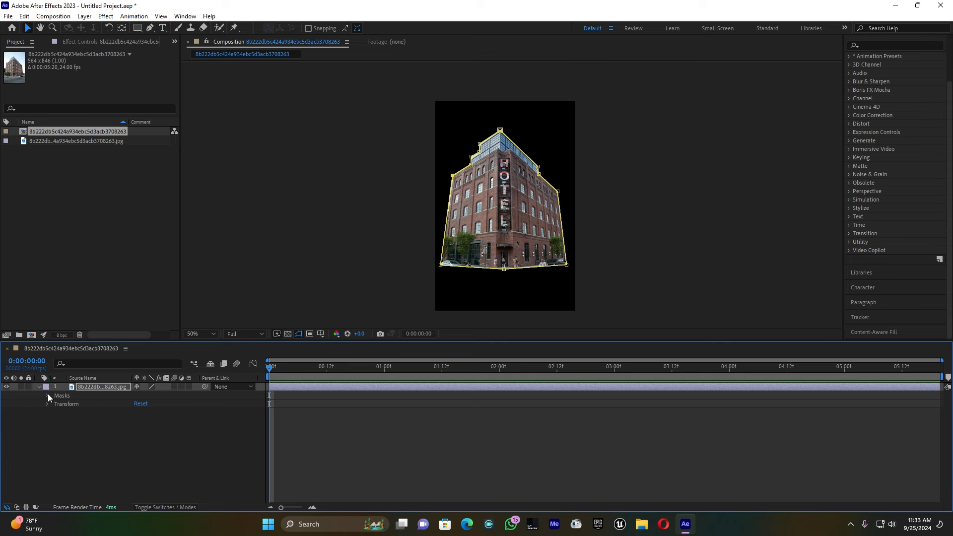
click(47, 394)
click(158, 403)
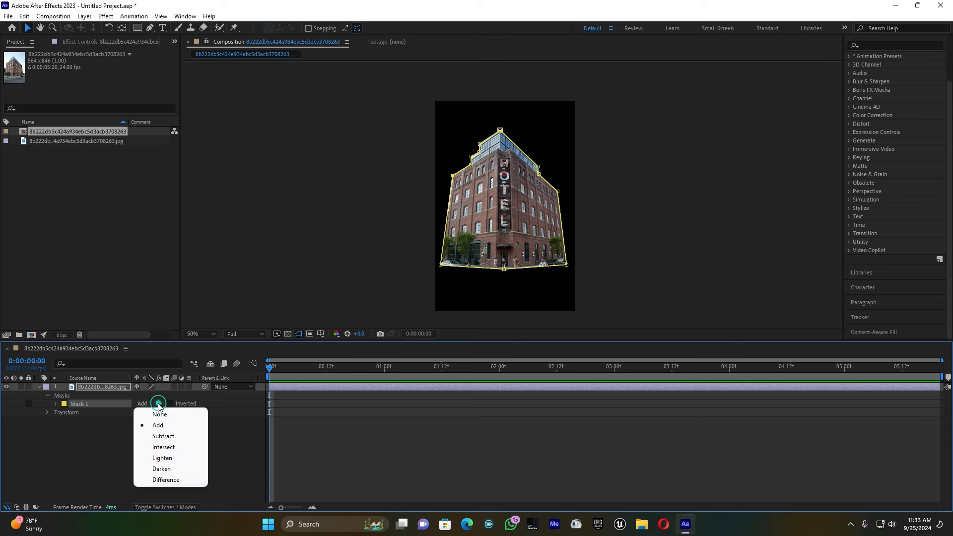
click(170, 435)
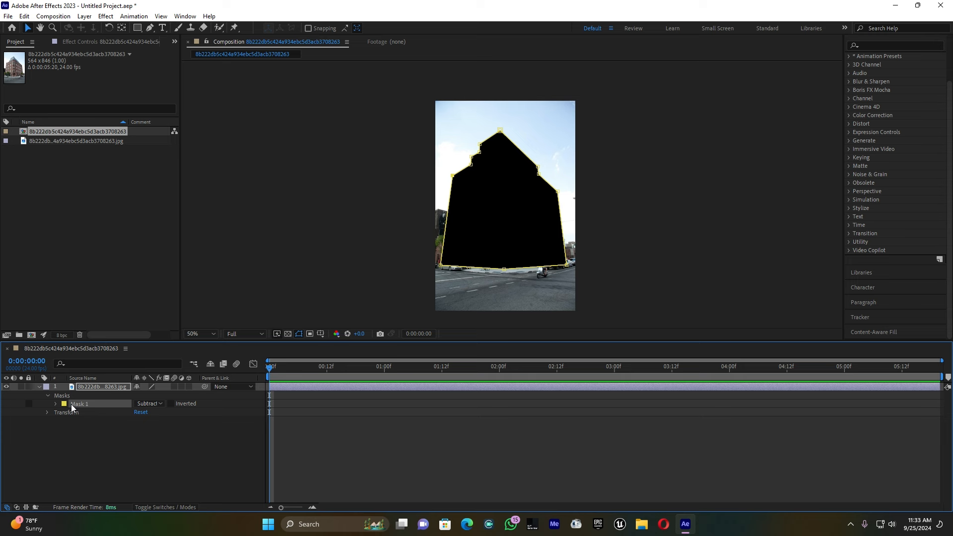
click(39, 387)
click(67, 418)
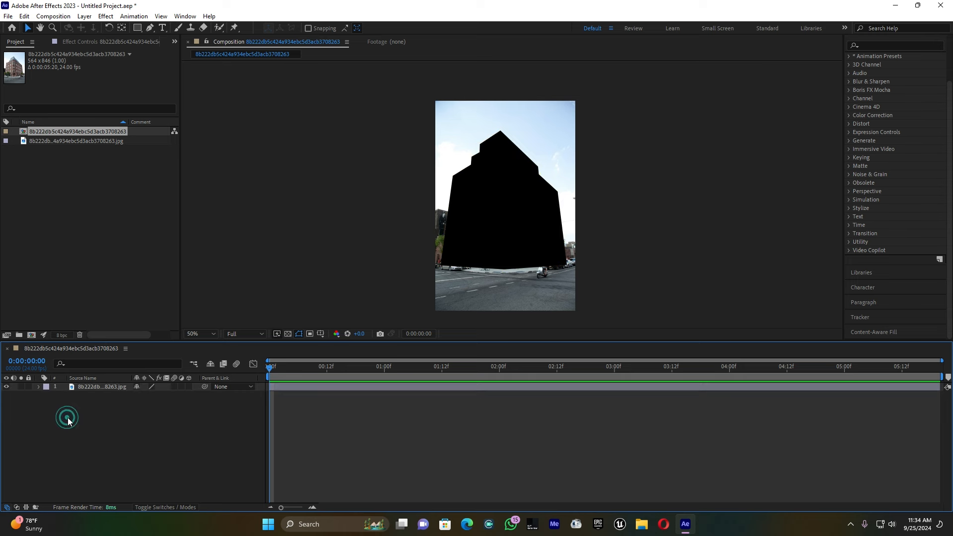
Duplicate the masked photo layer and set the upper copy's mask mode to Add
click(88, 386)
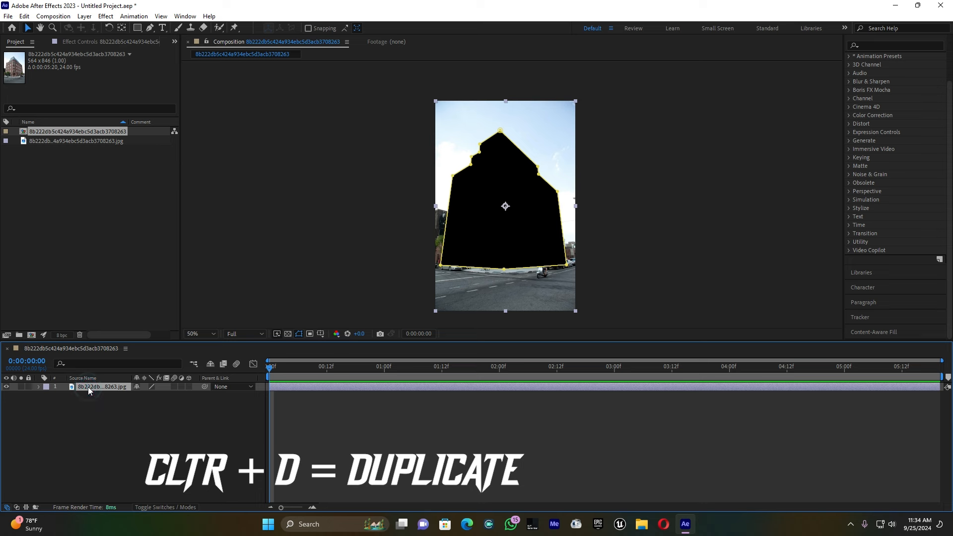
key(ctrl+d)
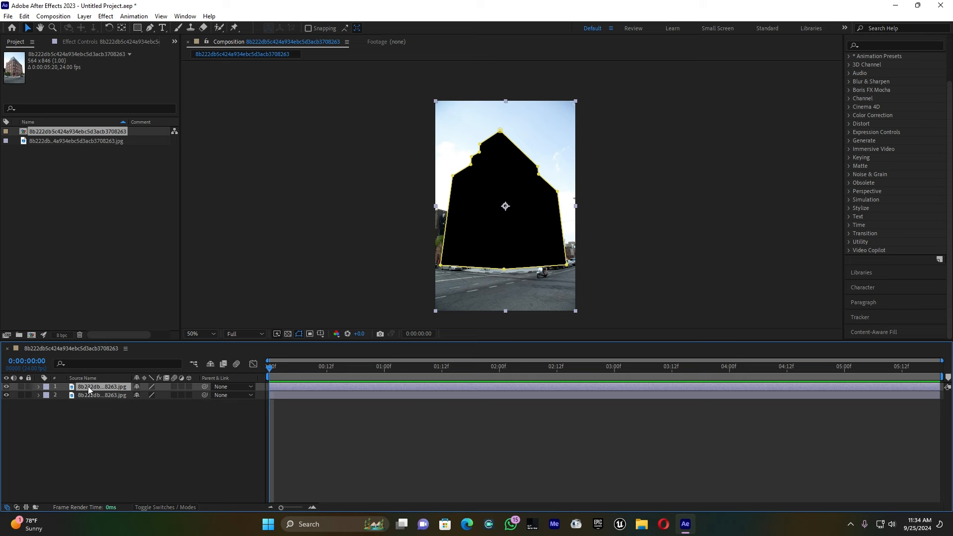
click(39, 387)
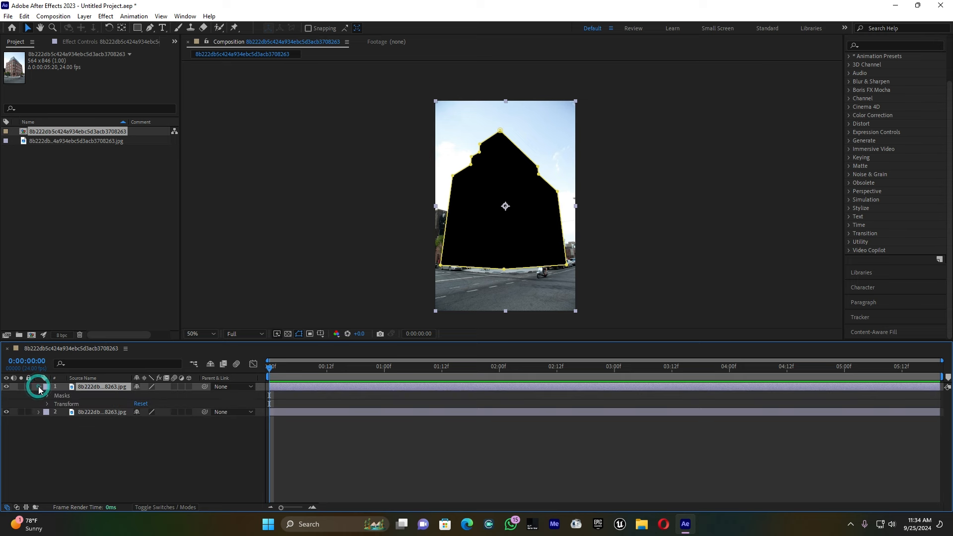
click(47, 396)
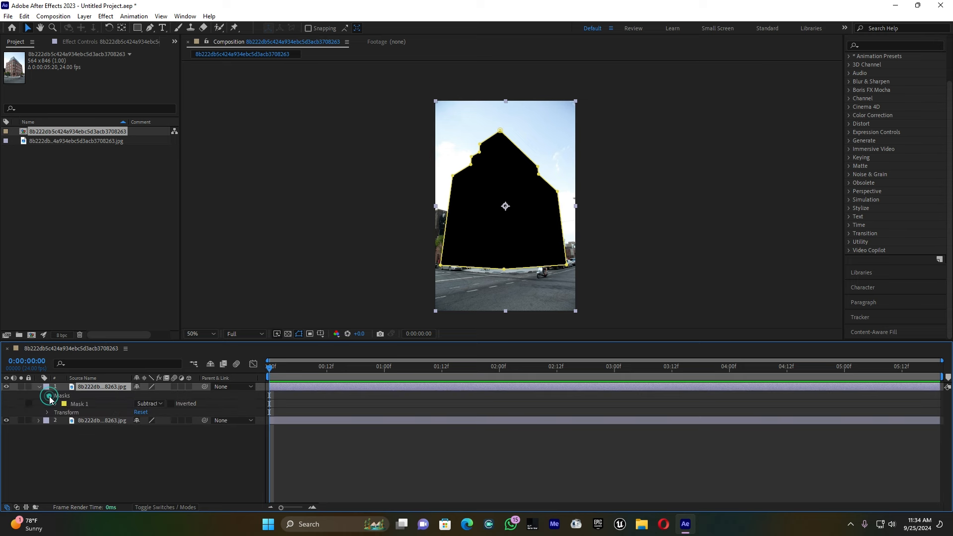
click(142, 403)
click(155, 424)
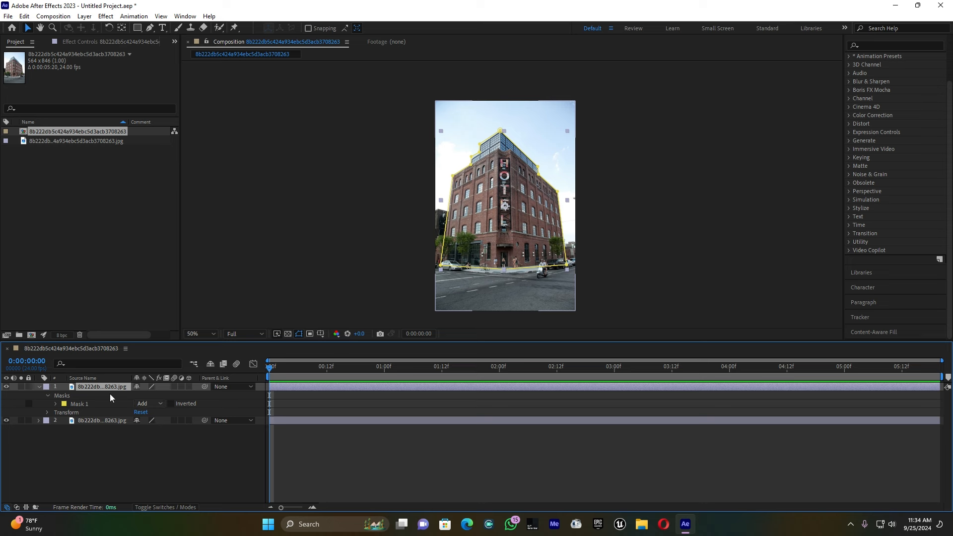
click(39, 386)
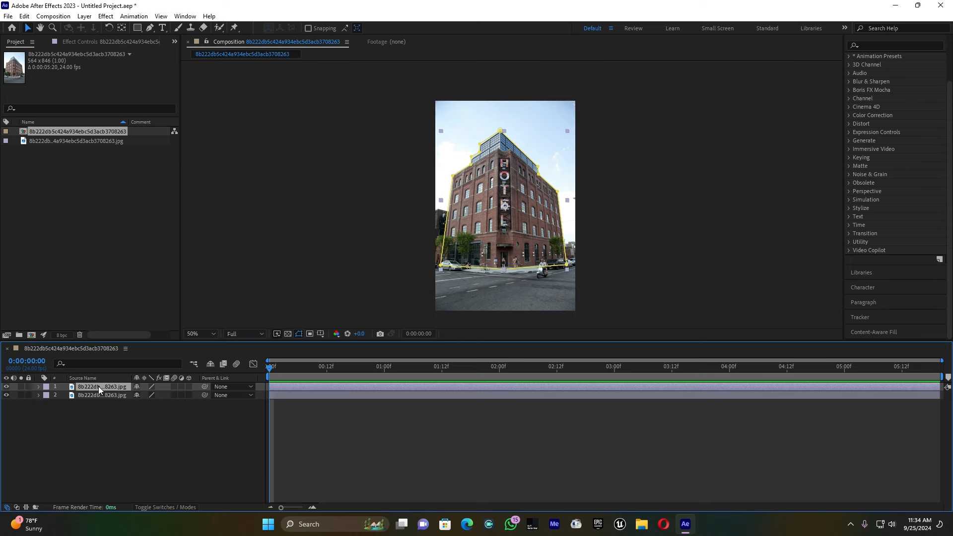
Rename the upper photo layer as "building"
right_click(98, 386)
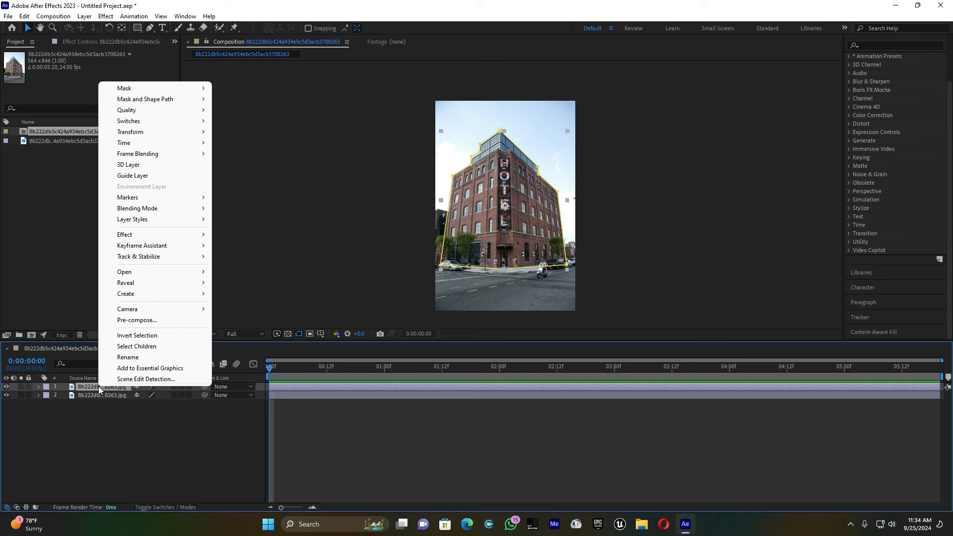
click(130, 357)
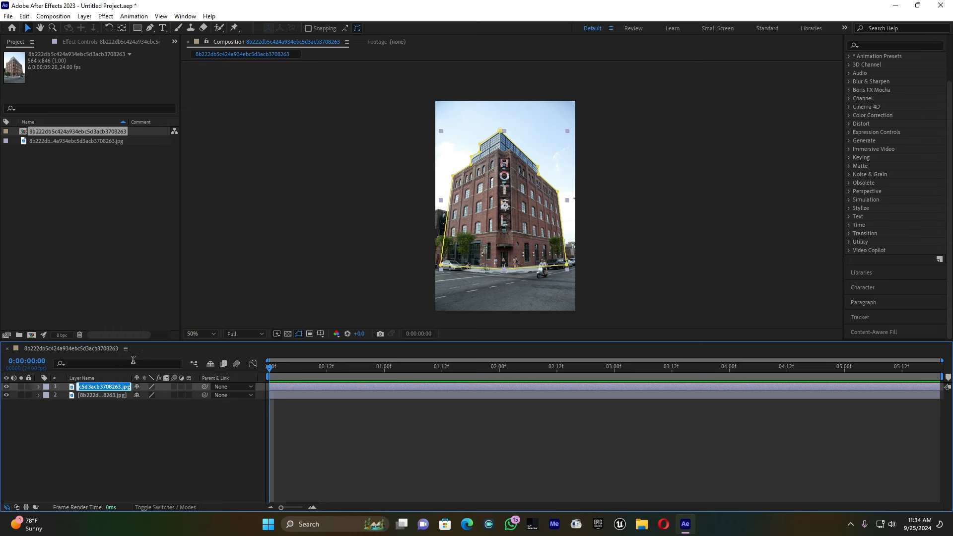
text(building)
click(94, 435)
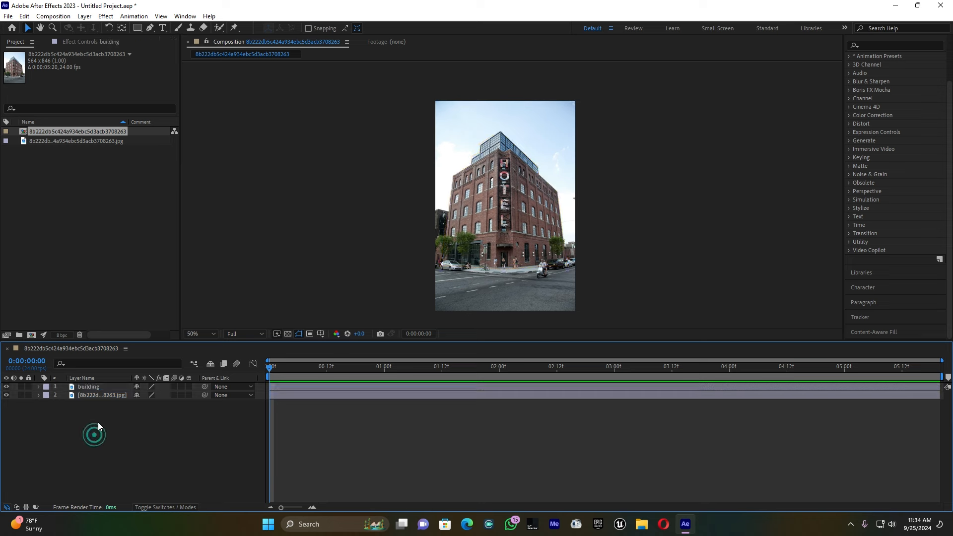
Rename the lower photo layer as "background"
right_click(104, 396)
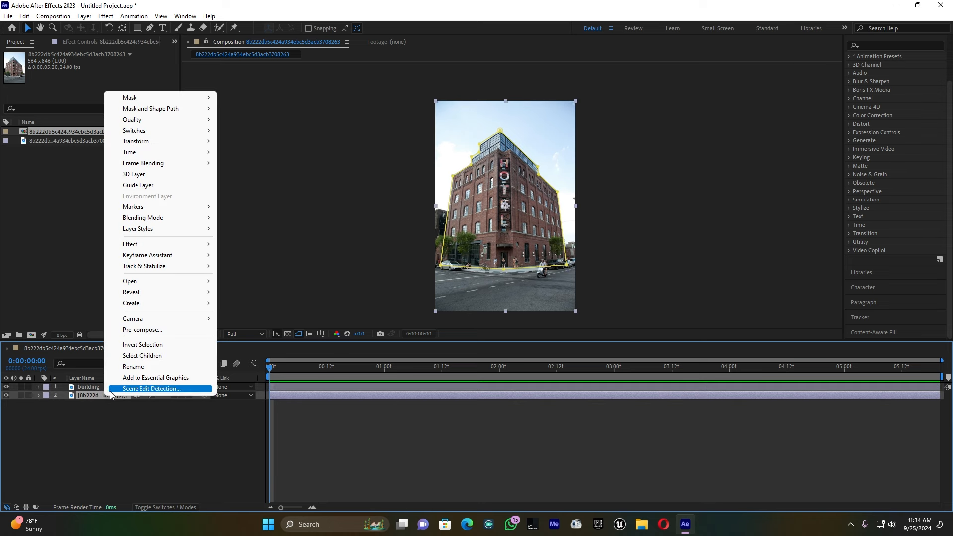
click(134, 367)
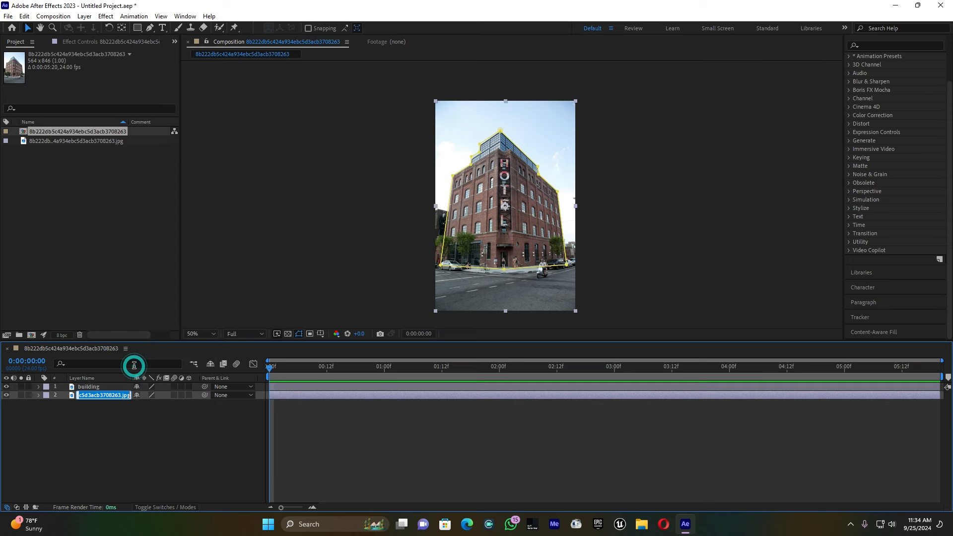
text(ba)
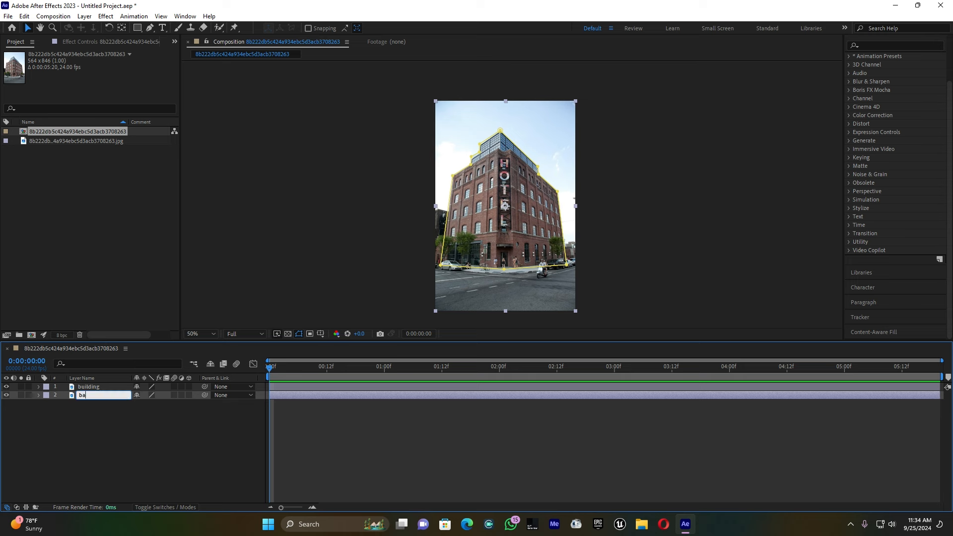
text(ckgroun)
click(106, 437)
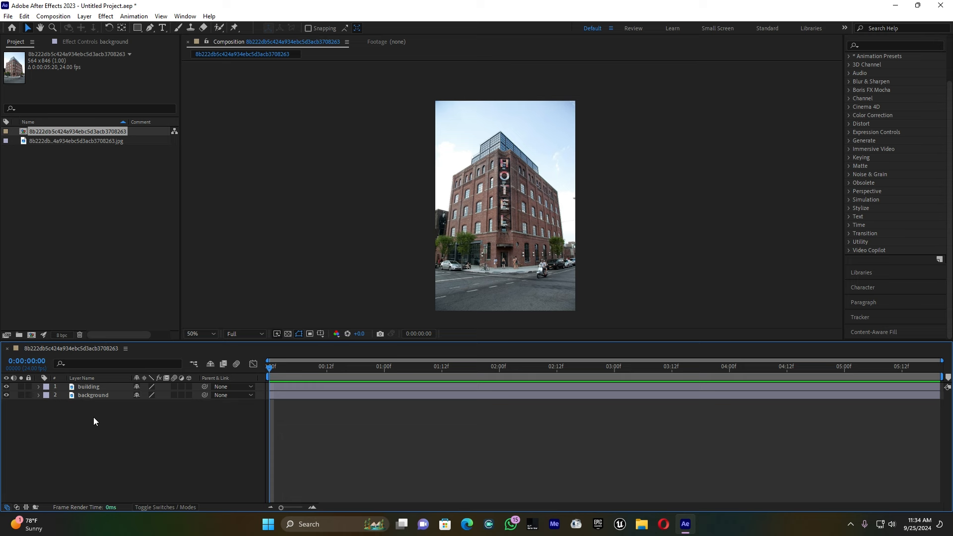
Select the background layer and shorten the work area to end at frame 1
click(94, 395)
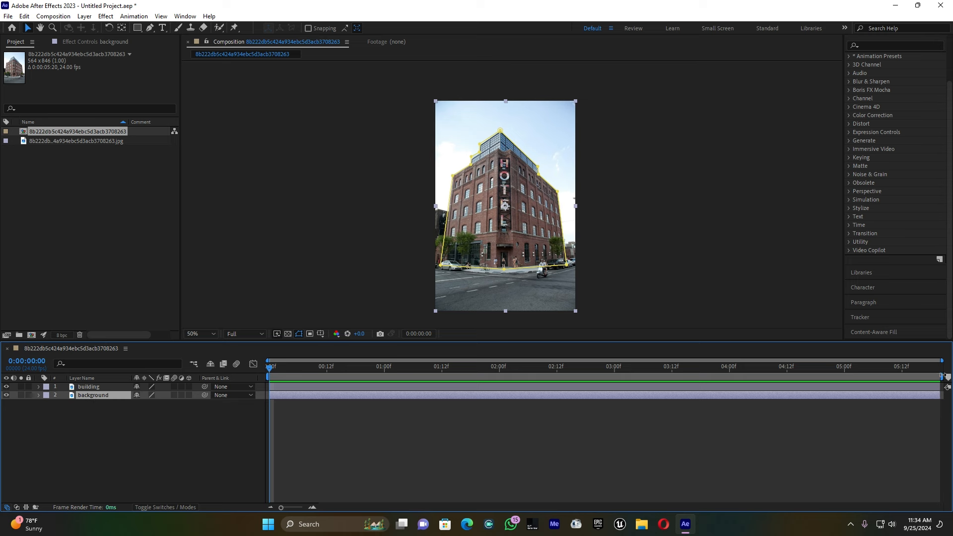
mouse_move(937, 376)
mouse_down()
mouse_move(318, 355)
mouse_move(286, 372)
mouse_up()
drag(279, 507, 302, 507)
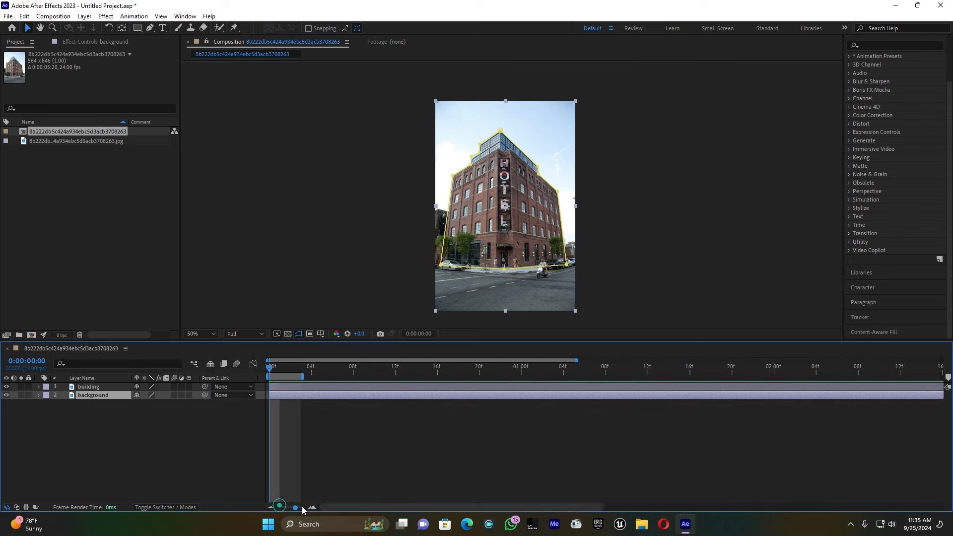
drag(343, 376, 305, 377)
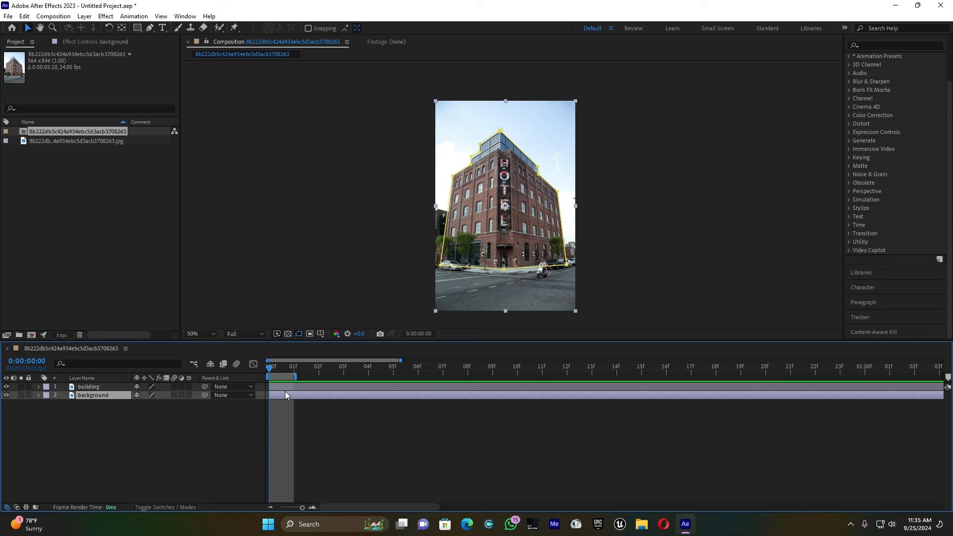
Open Content-Aware Fill and hide the building layer so the fill target is the cut-out area
click(182, 16)
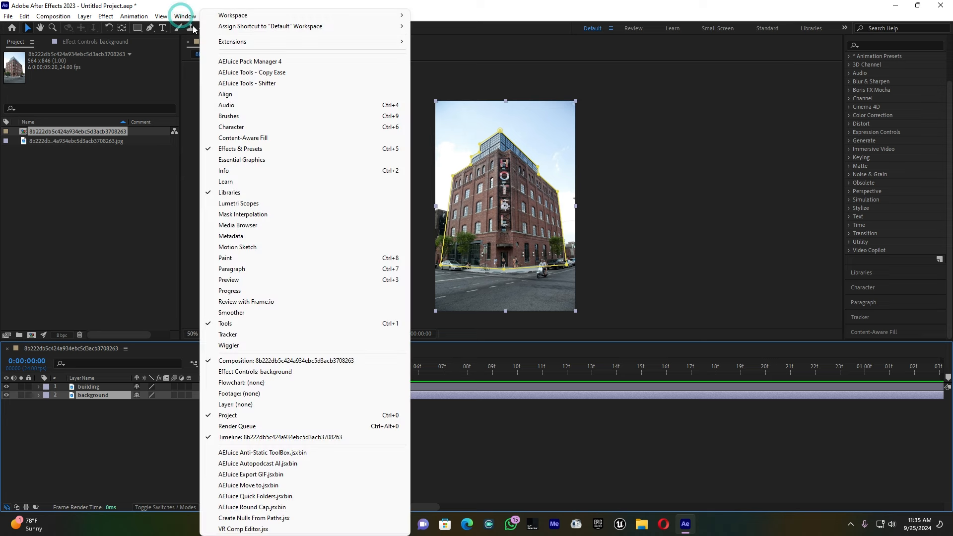
click(252, 138)
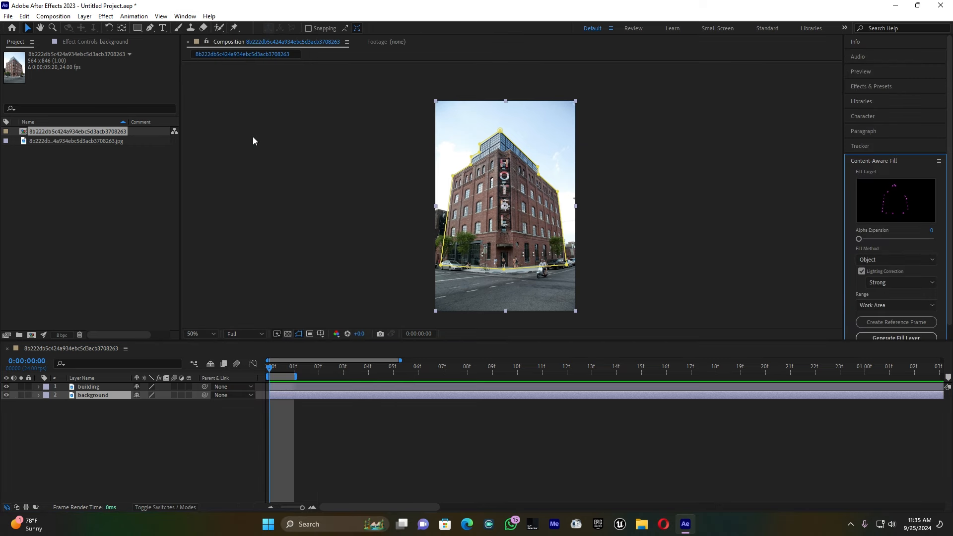
click(6, 386)
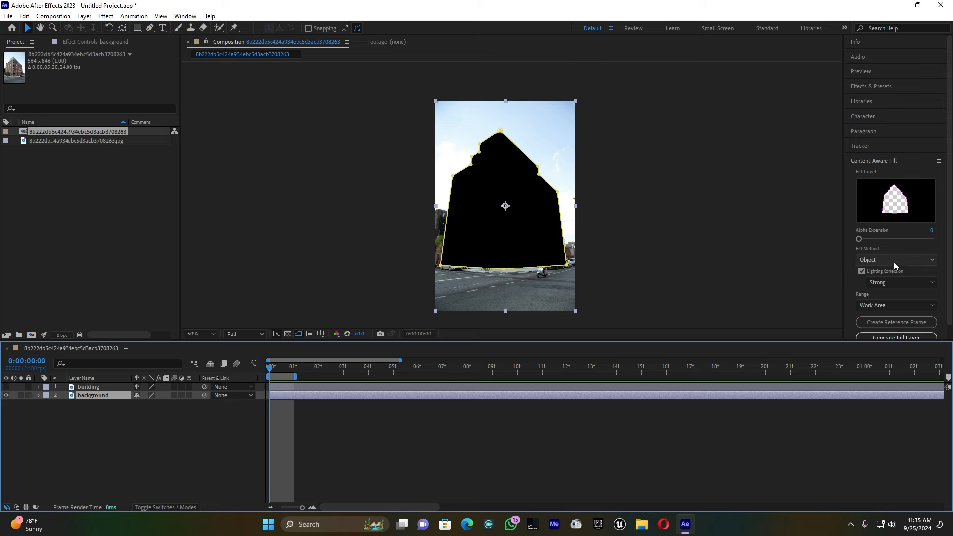
Generate a Content-Aware Fill layer over the work area using the Object method with Strong lighting correction
click(871, 260)
click(885, 272)
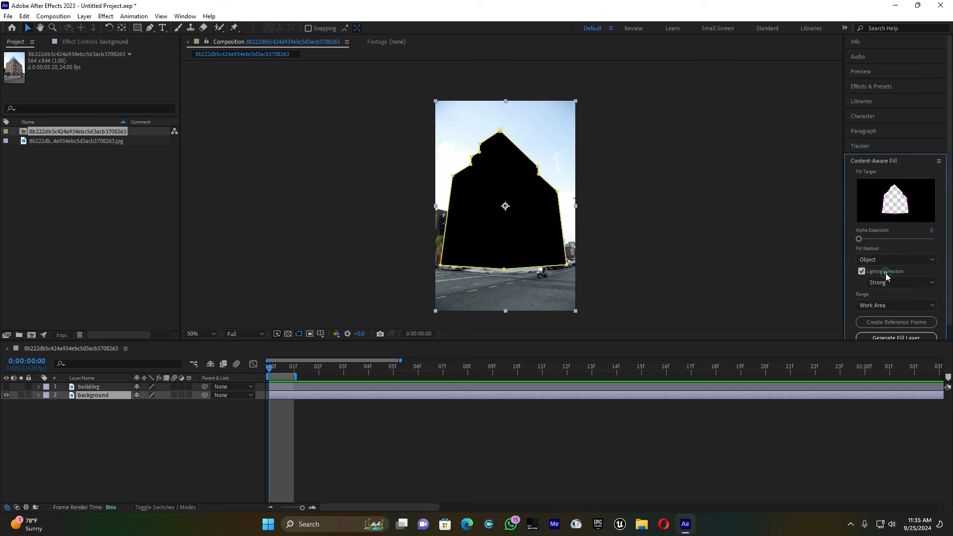
click(891, 282)
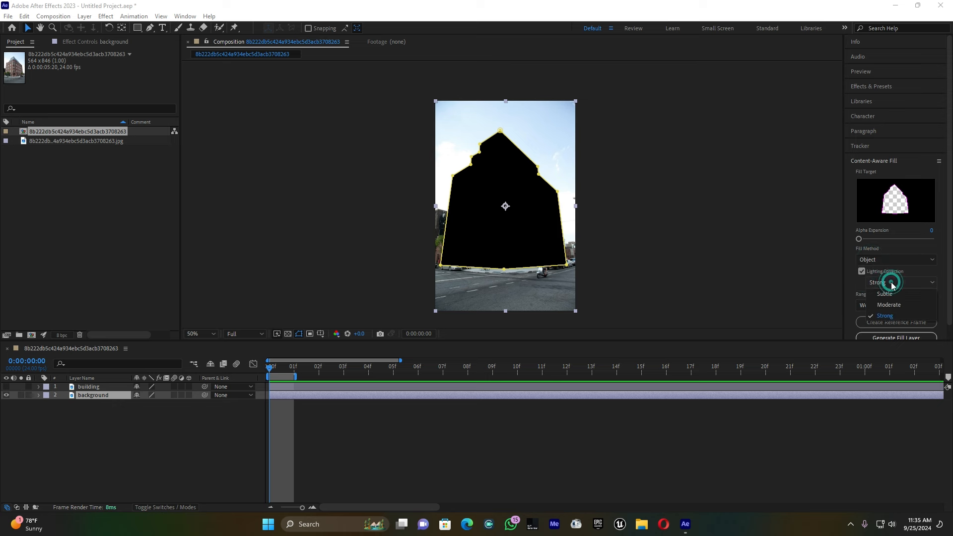
click(890, 316)
click(891, 316)
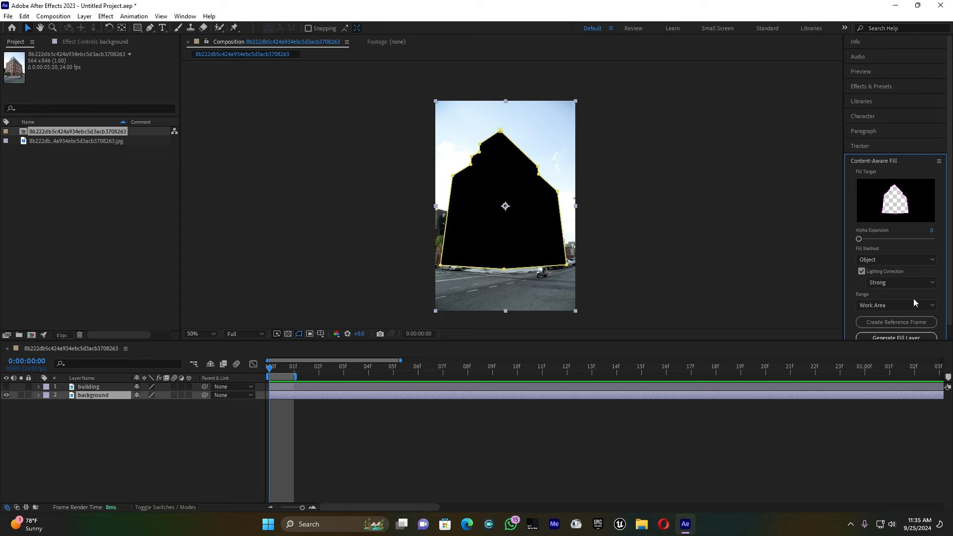
scroll(913, 299, down, 1)
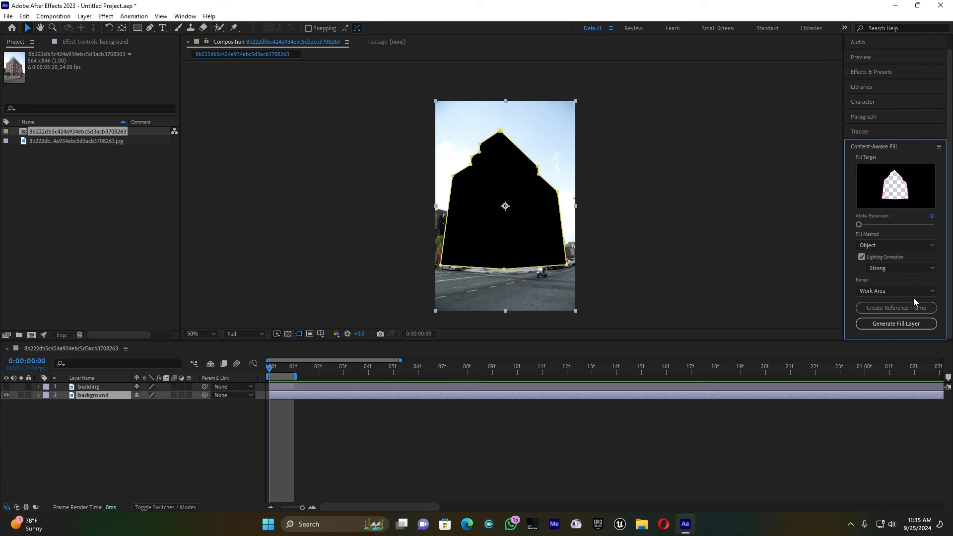
click(904, 324)
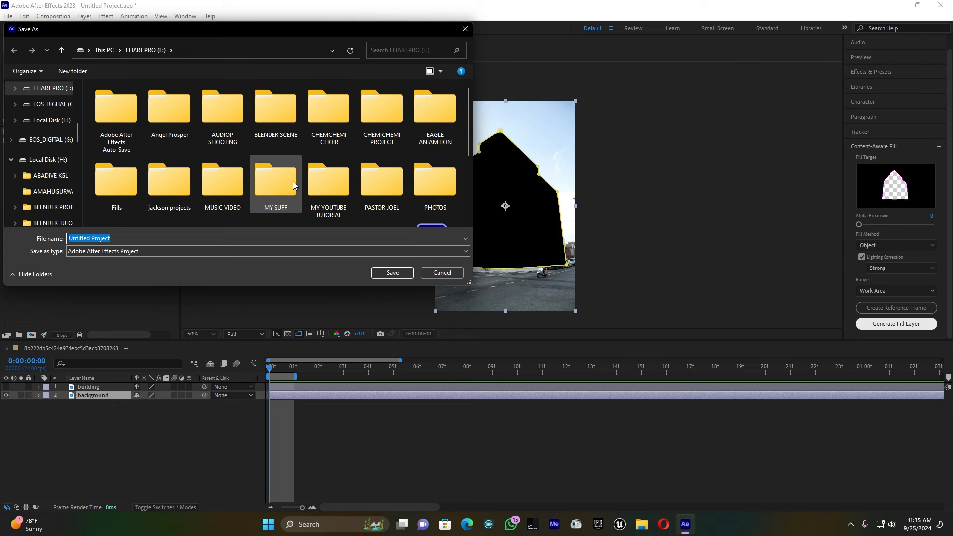
Save the project as BUILDING in the TRENDING 3D BUILDING folder inside VIDEO TUTORIAL YOUTUBE on drive E
scroll(311, 180, down, 1)
scroll(55, 117, up, 1)
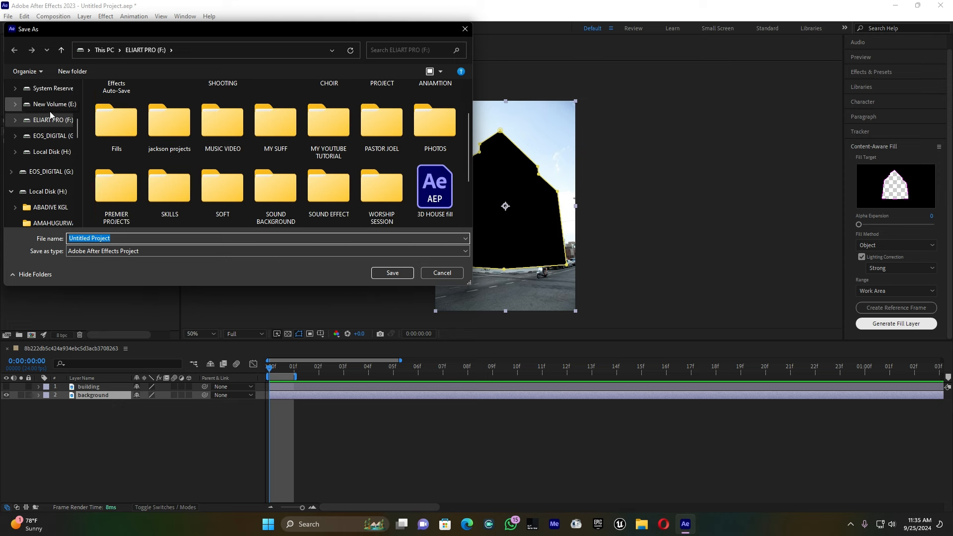
click(54, 104)
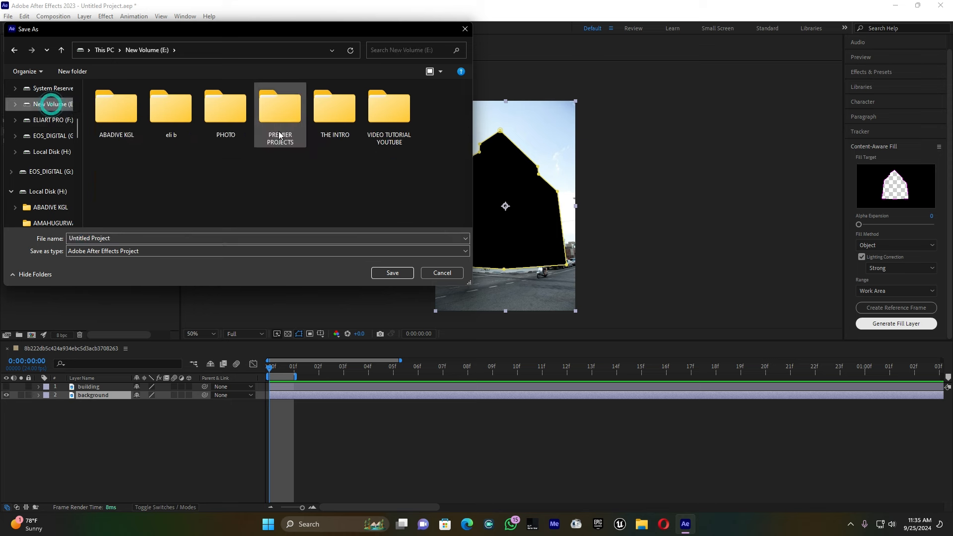
double_click(390, 123)
double_click(131, 103)
click(128, 239)
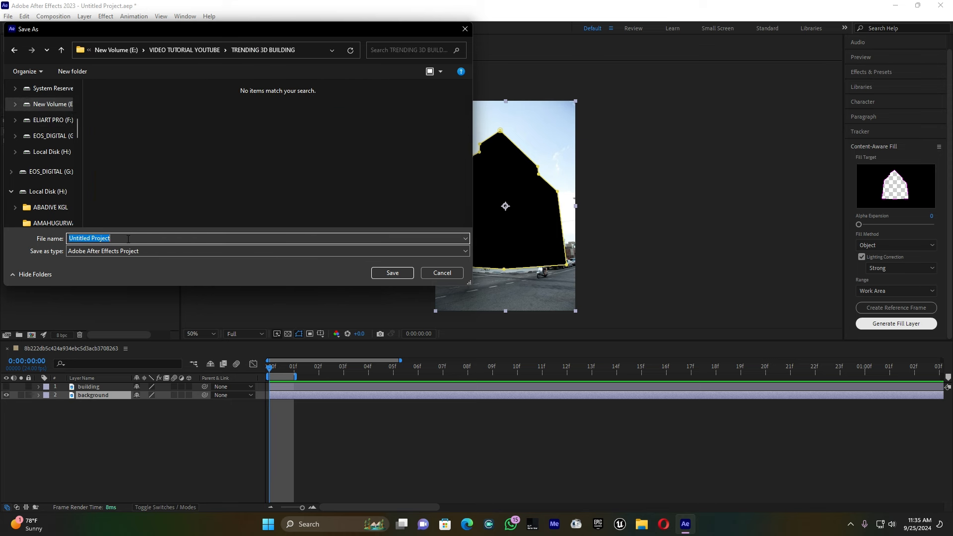
text(BU)
text(L)
text(L)
text(DING)
click(391, 273)
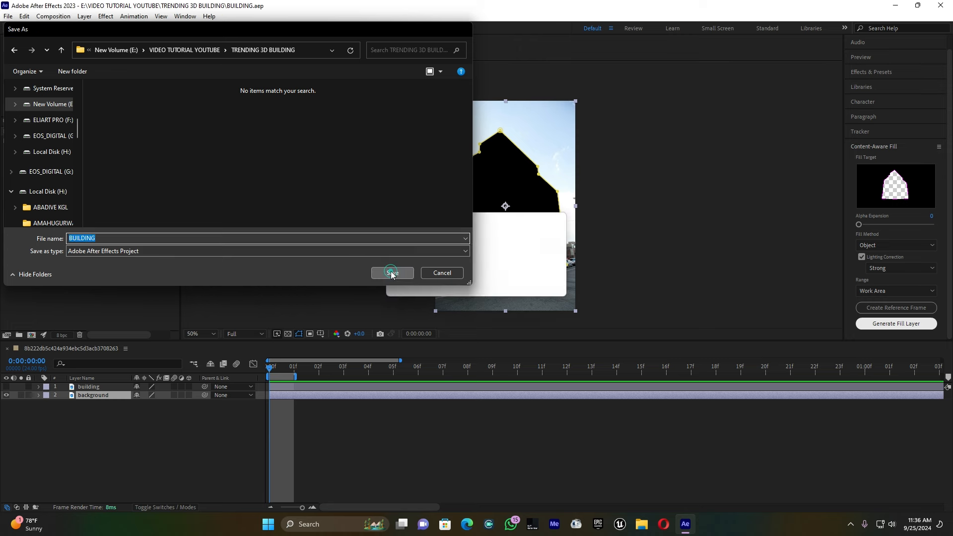
key(Caps_Lock)
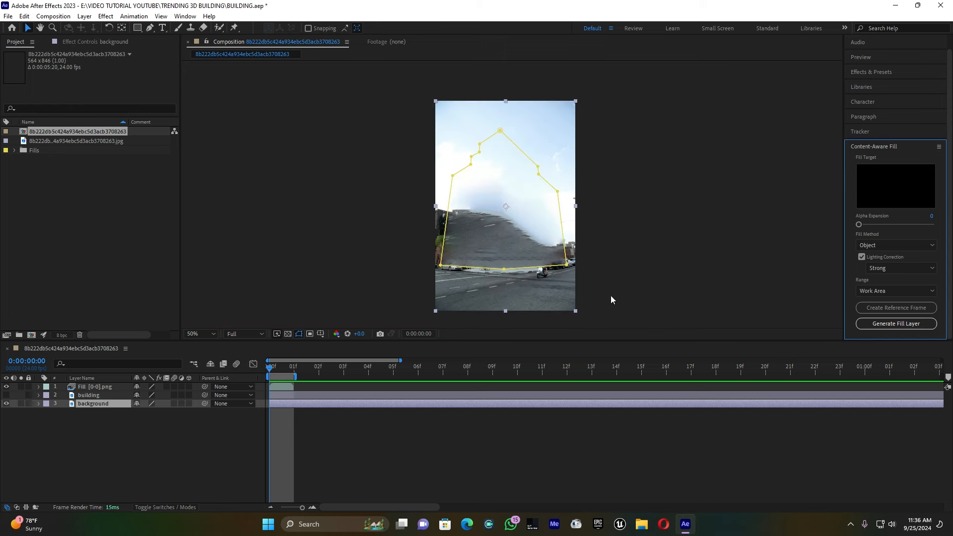
Extend the work area to the end of the composition
click(281, 462)
drag(297, 378, 878, 378)
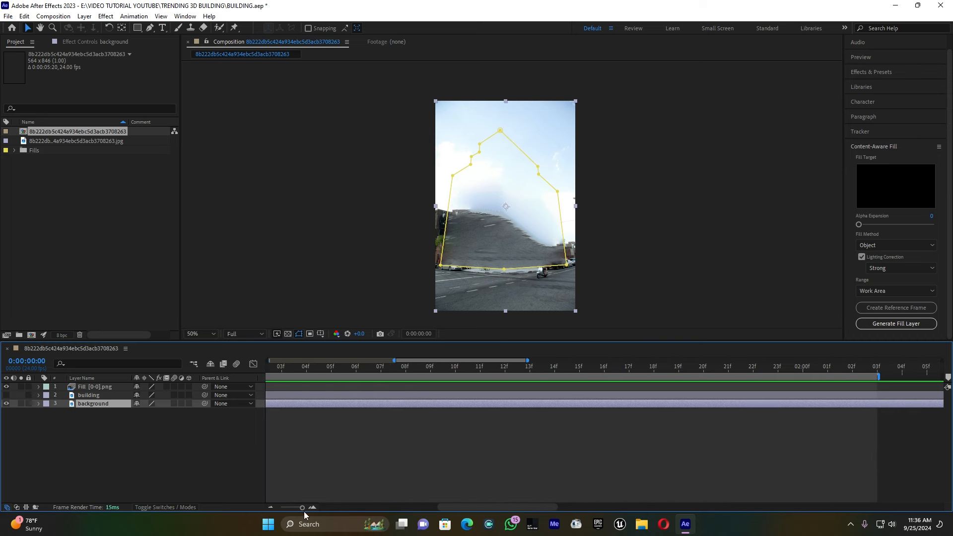
drag(302, 507, 266, 504)
drag(517, 376, 942, 376)
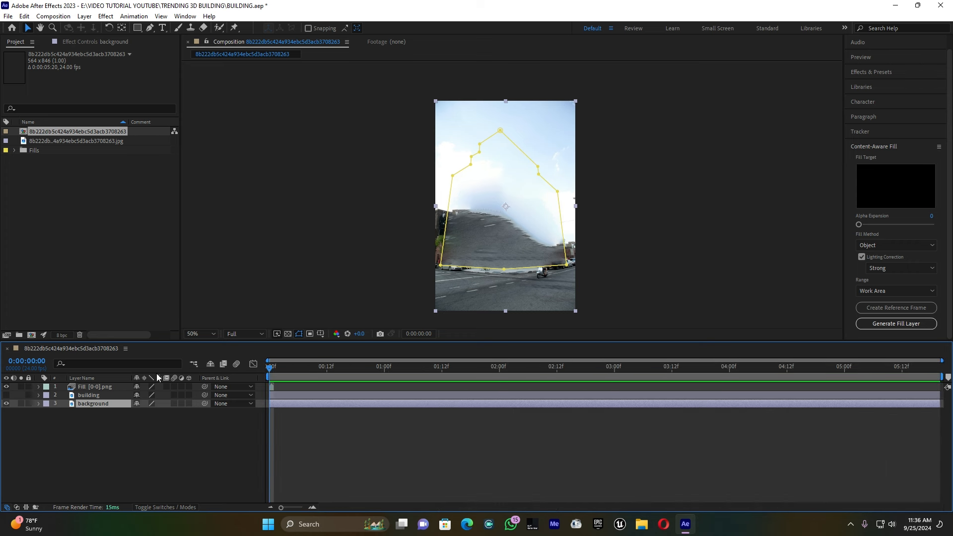
Freeze the generated fill layer's frame and extend the layer to the composition's full length
click(94, 387)
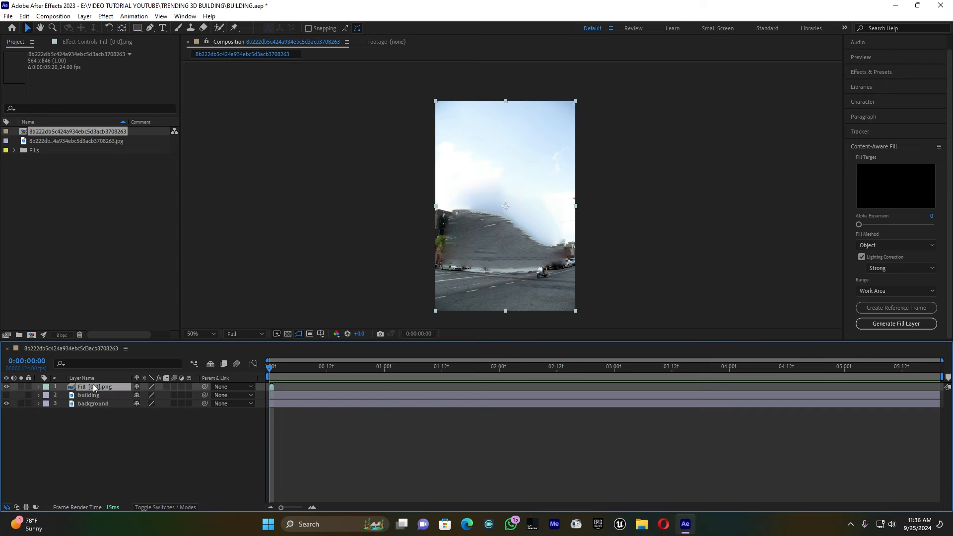
right_click(94, 388)
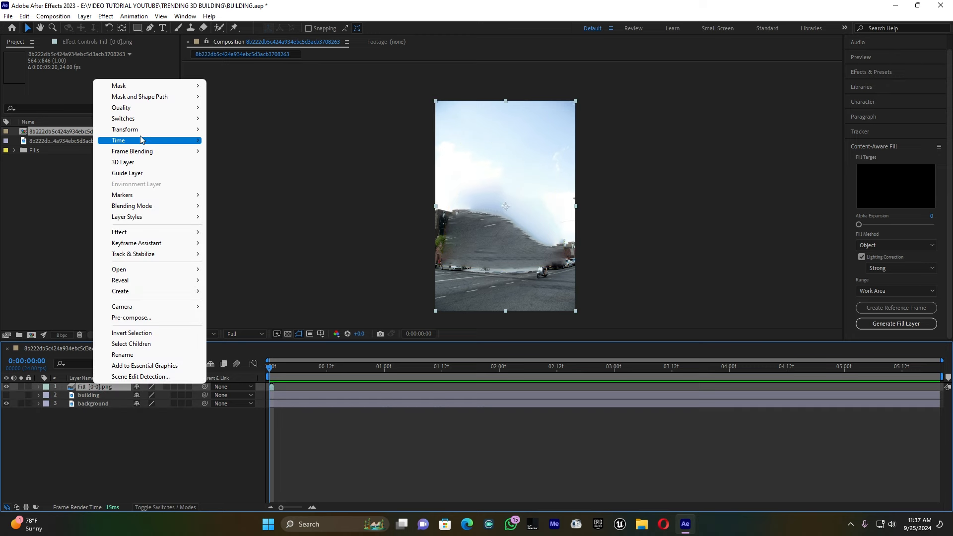
mouse_move(141, 139)
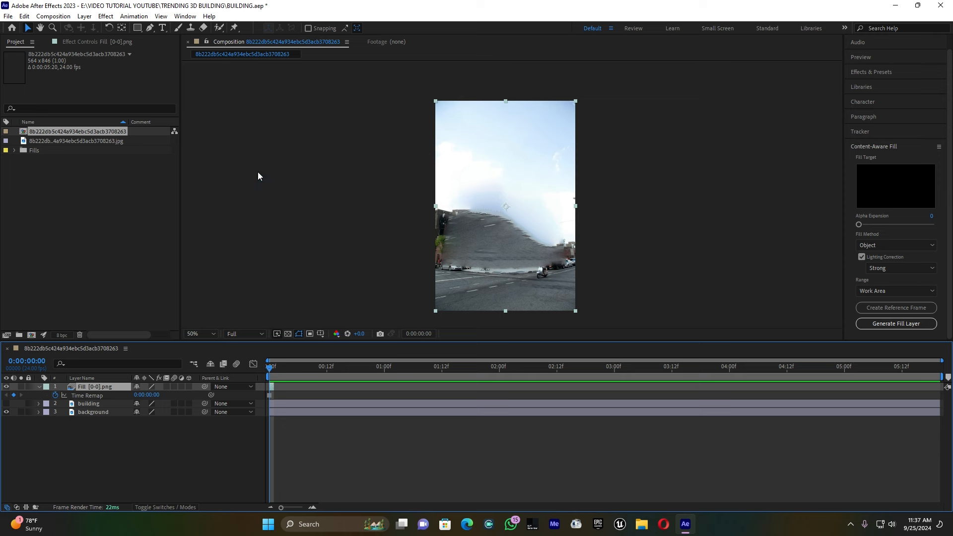
drag(277, 386, 944, 386)
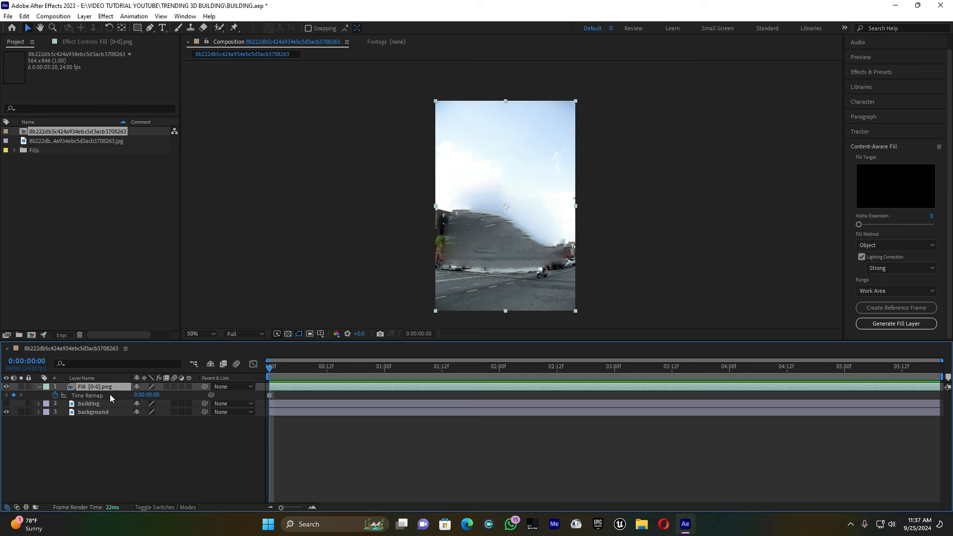
Collapse the fill layer's properties and move it between the building and background layers
click(39, 386)
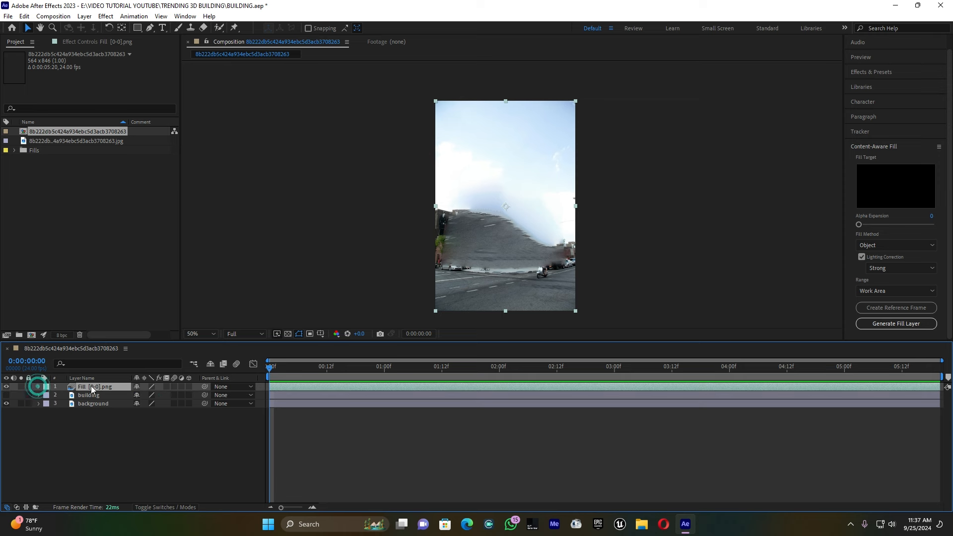
drag(91, 386, 99, 398)
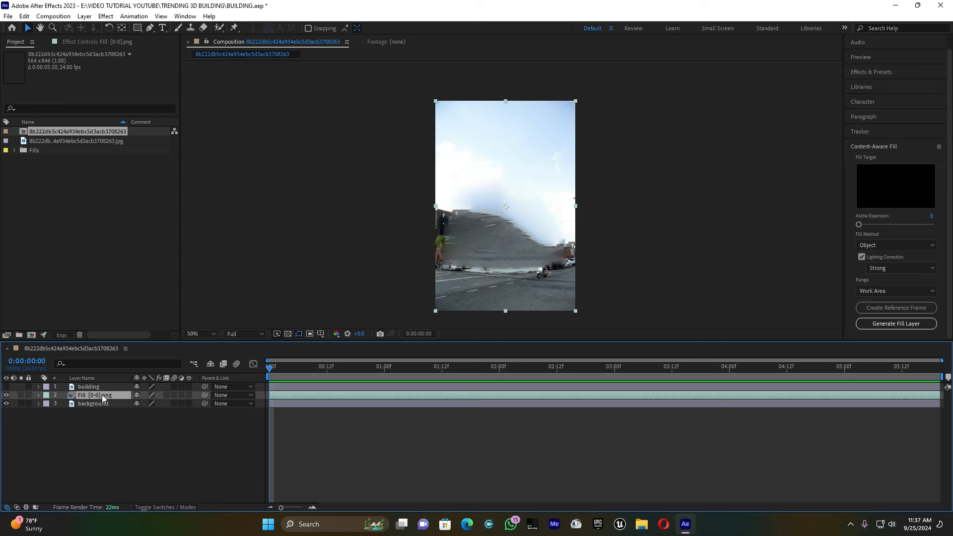
Pre-compose the building layer as "part 1" with all attributes moved into the new composition, and make it visible
click(87, 386)
right_click(87, 386)
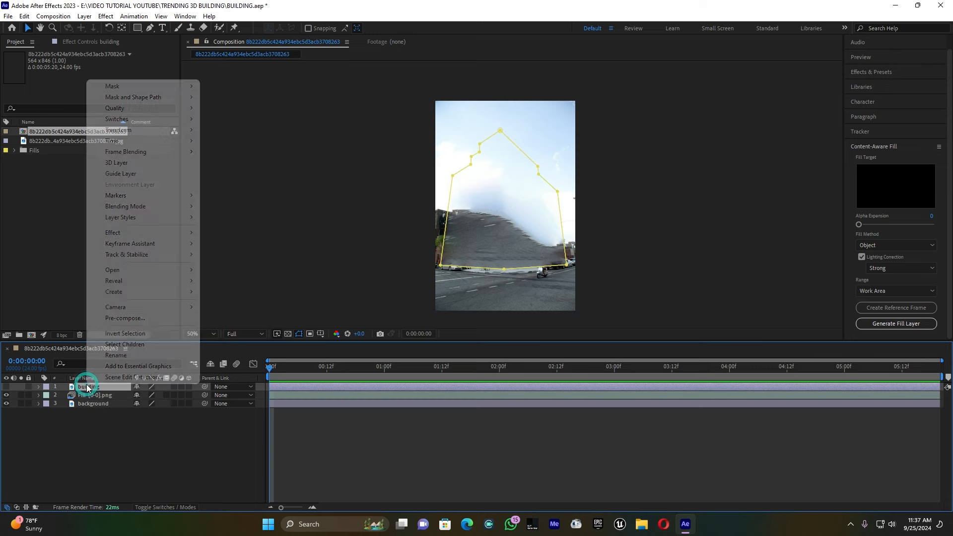
click(133, 318)
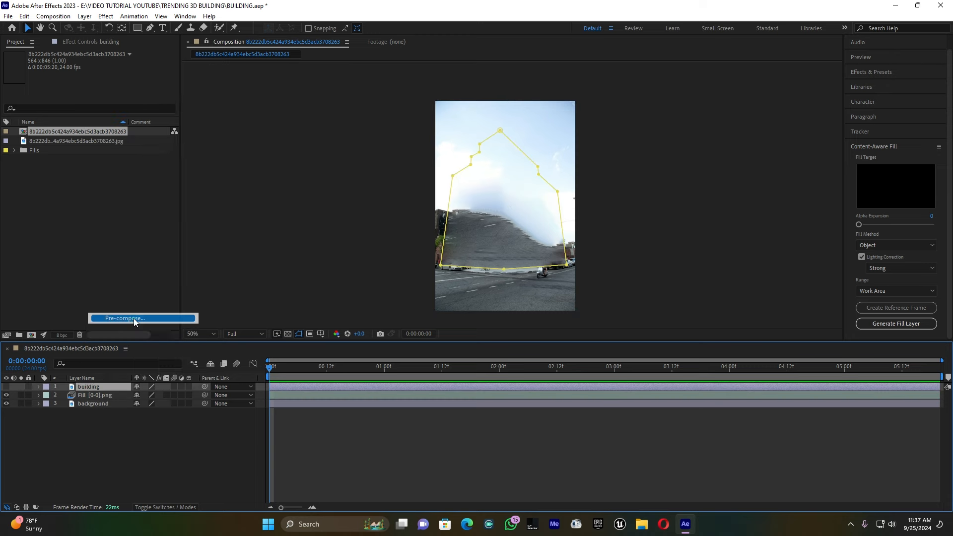
click(393, 267)
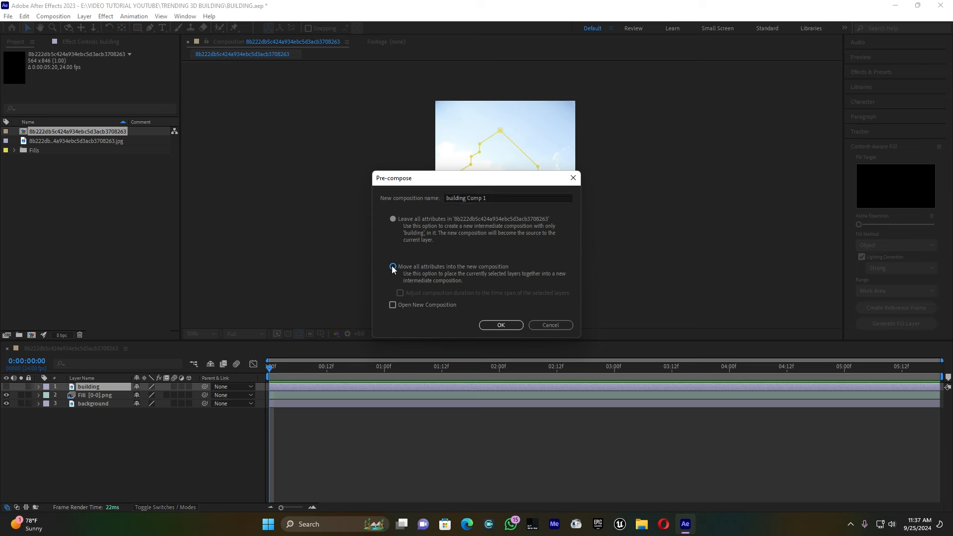
click(510, 196)
drag(509, 196, 424, 198)
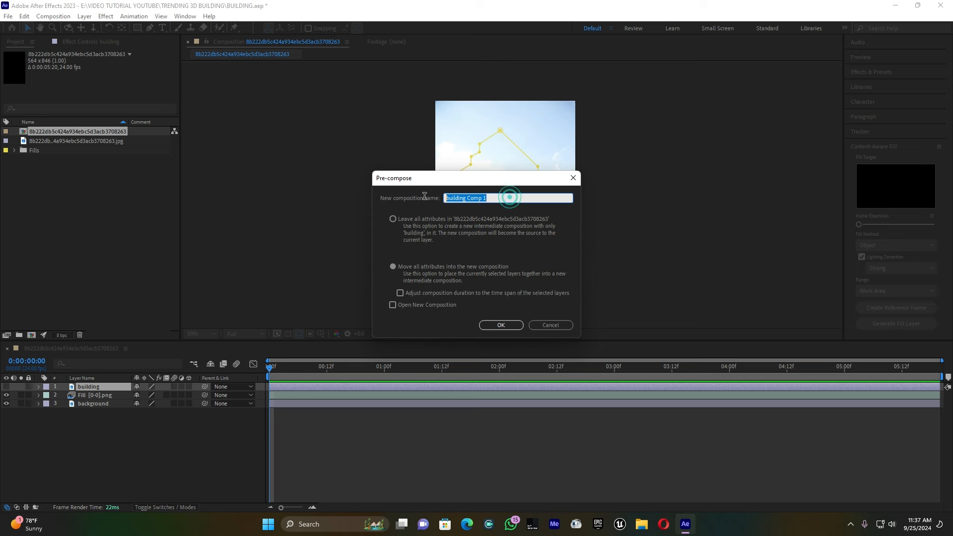
text(pa)
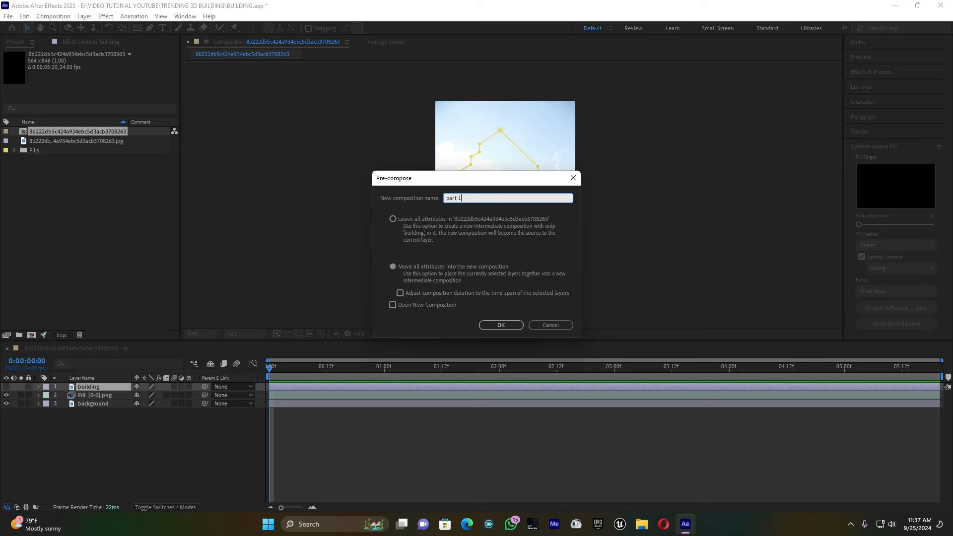
text(rt 1)
key(Return)
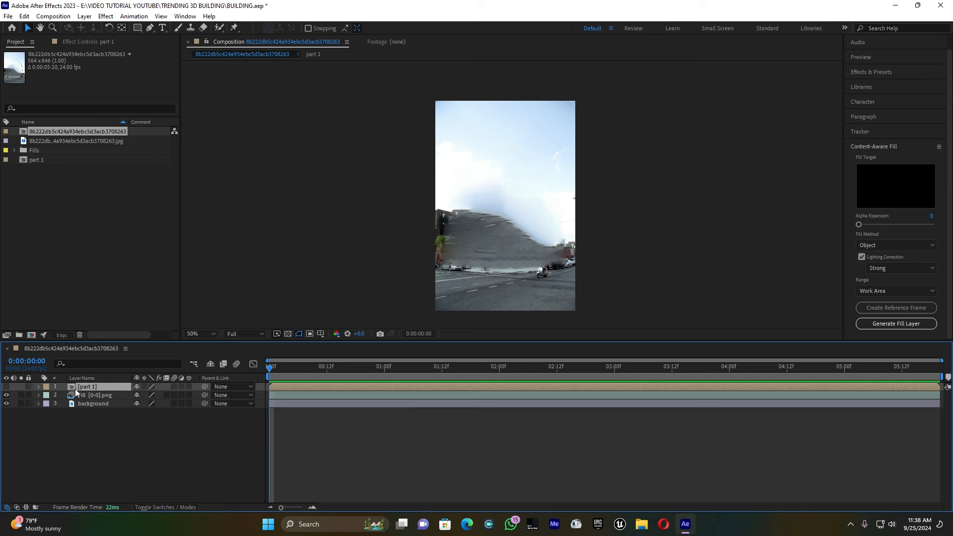
click(6, 387)
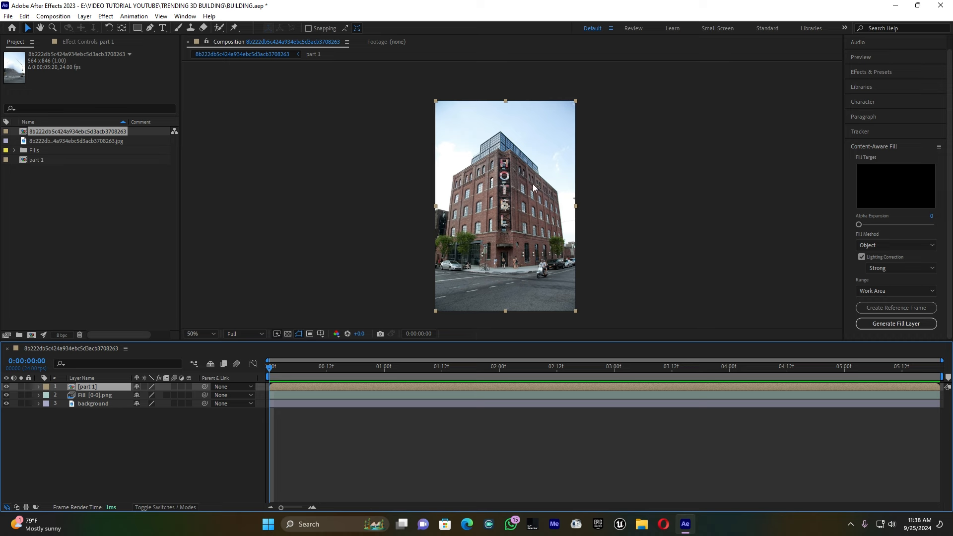
Start a Pen mask on the part 1 layer with a first point beside the left wall's top-floor windows
key(period)
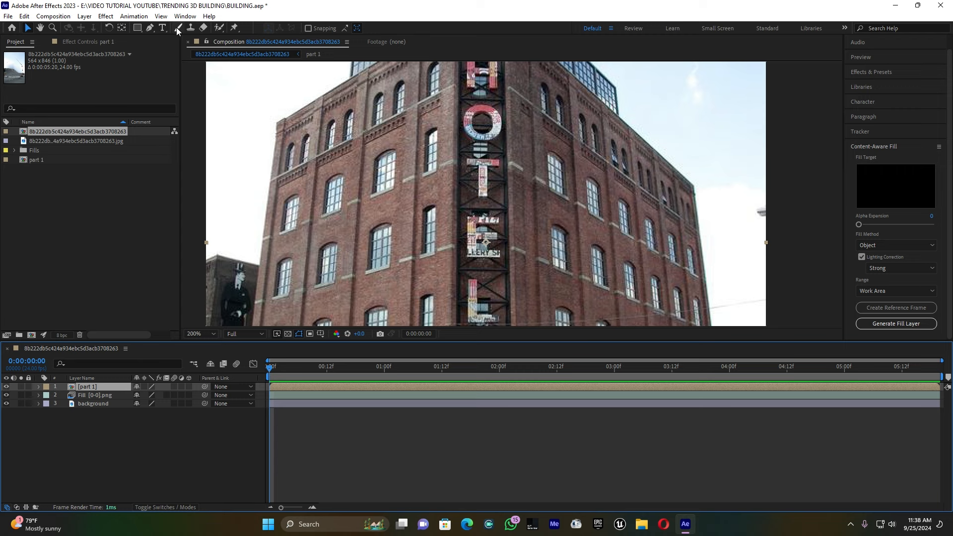
click(41, 28)
drag(526, 116, 528, 240)
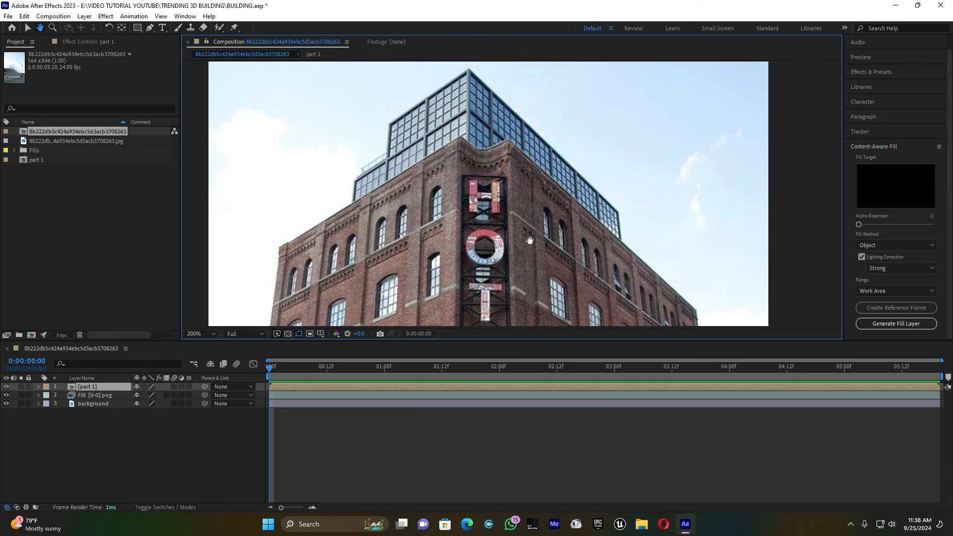
click(152, 28)
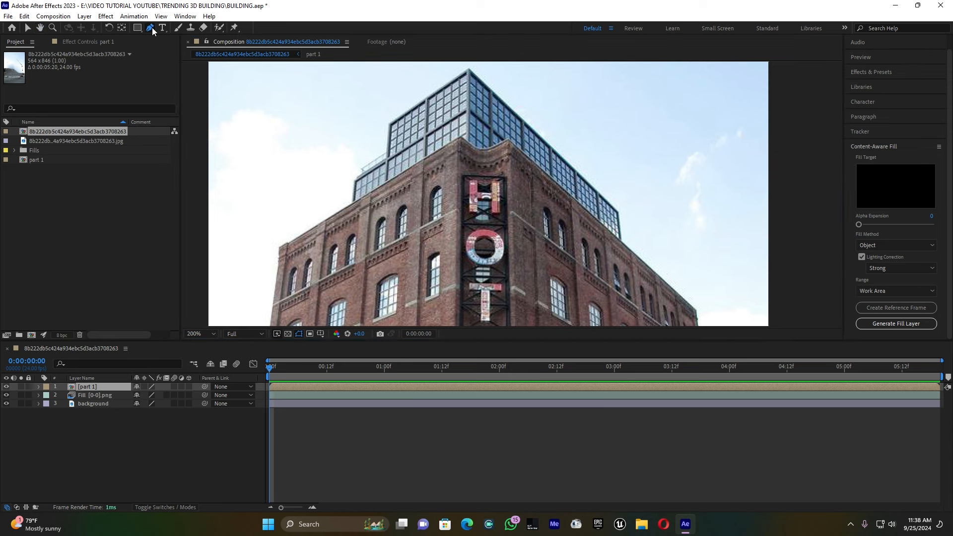
click(271, 305)
click(272, 227)
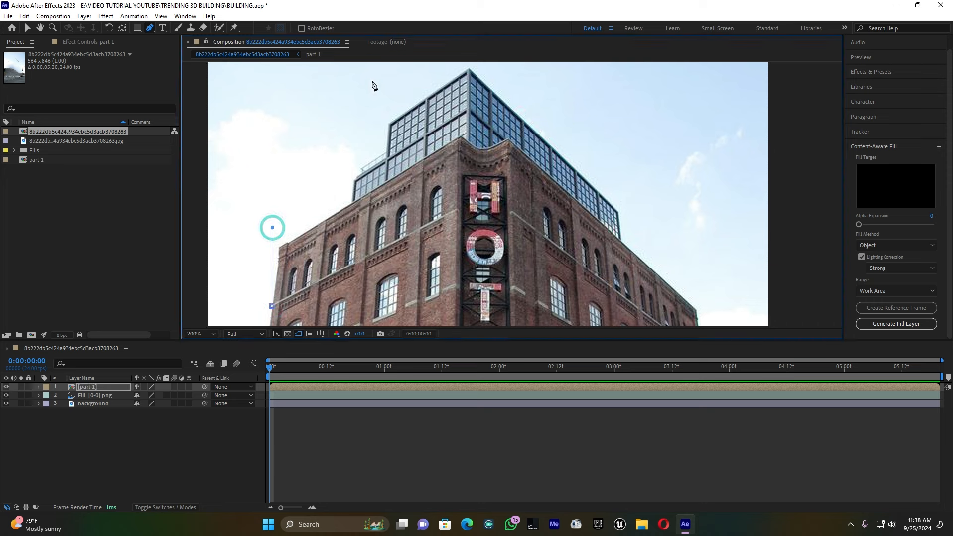
click(469, 65)
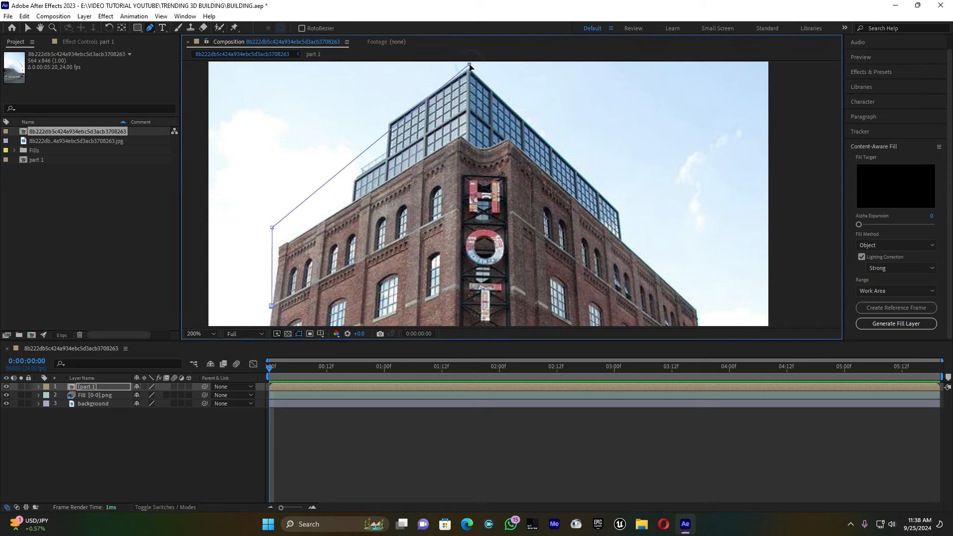
key(ctrl+z)
key(ctrl+z)
Extend the part 1 mask over the roof peak and down past the top-floor windows of the building's right wall
click(270, 181)
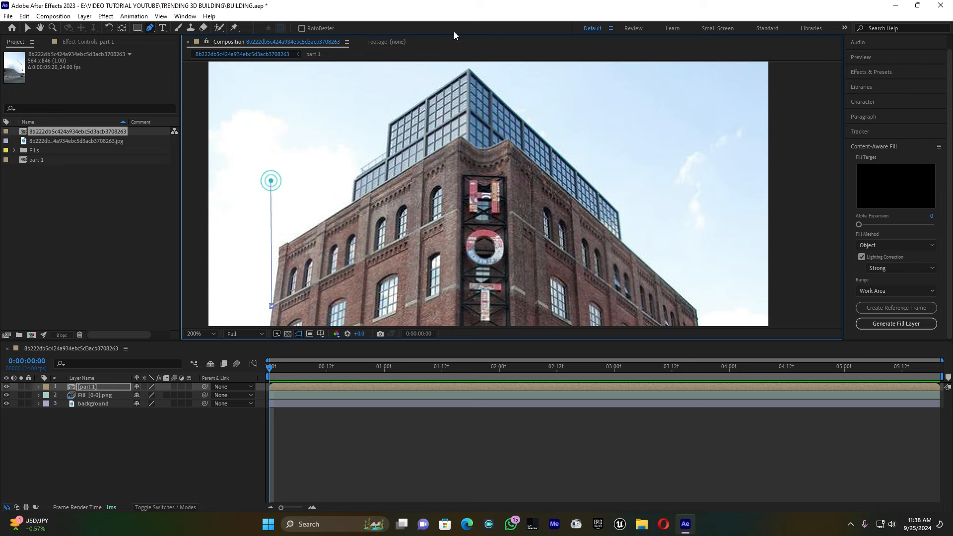
click(469, 64)
click(704, 304)
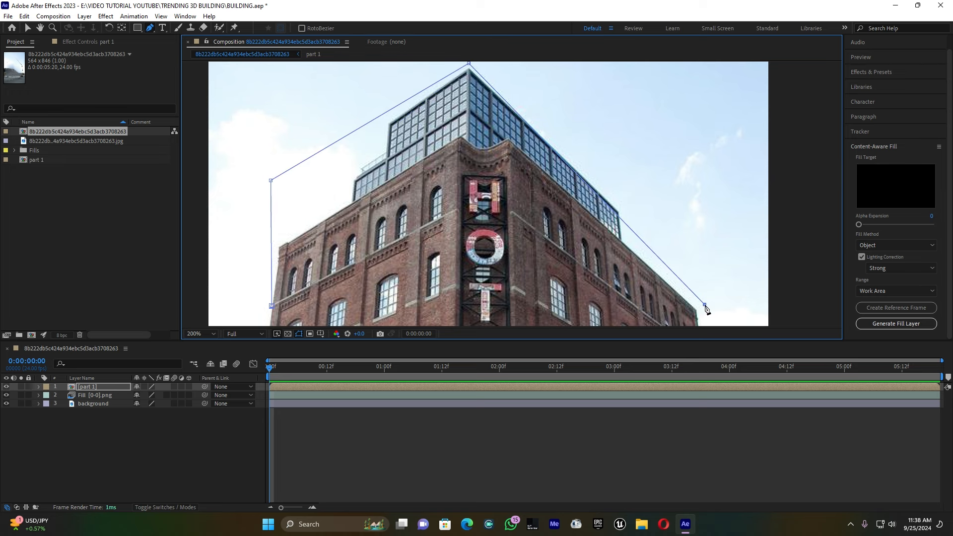
click(41, 29)
drag(504, 292, 495, 237)
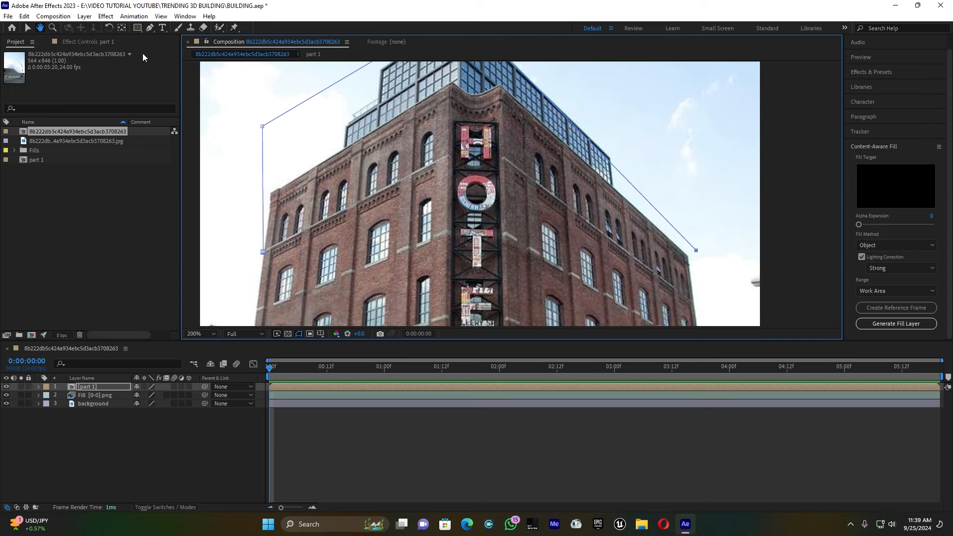
click(149, 27)
click(693, 302)
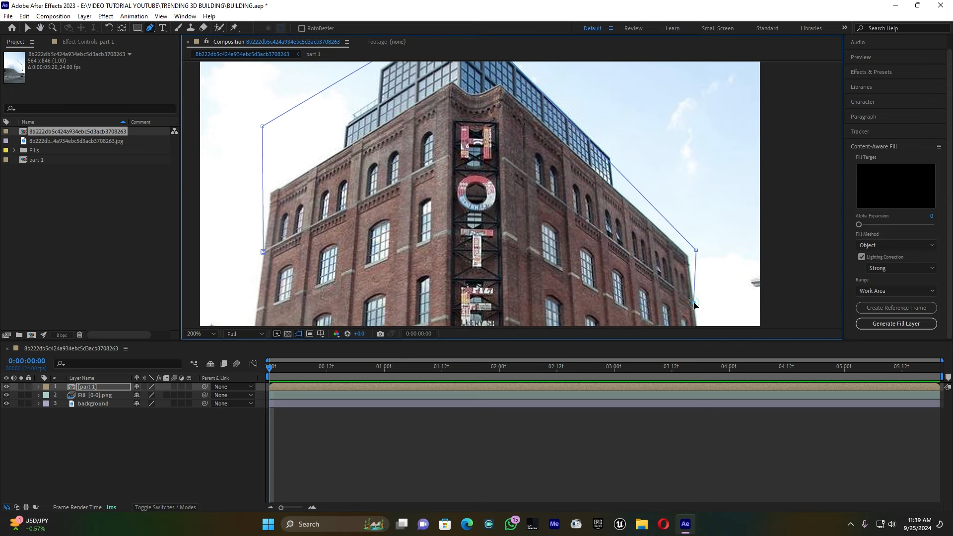
Close the part 1 mask along the ledge beneath the top-floor windows, passing across the upper HOTEL sign
click(503, 158)
click(448, 156)
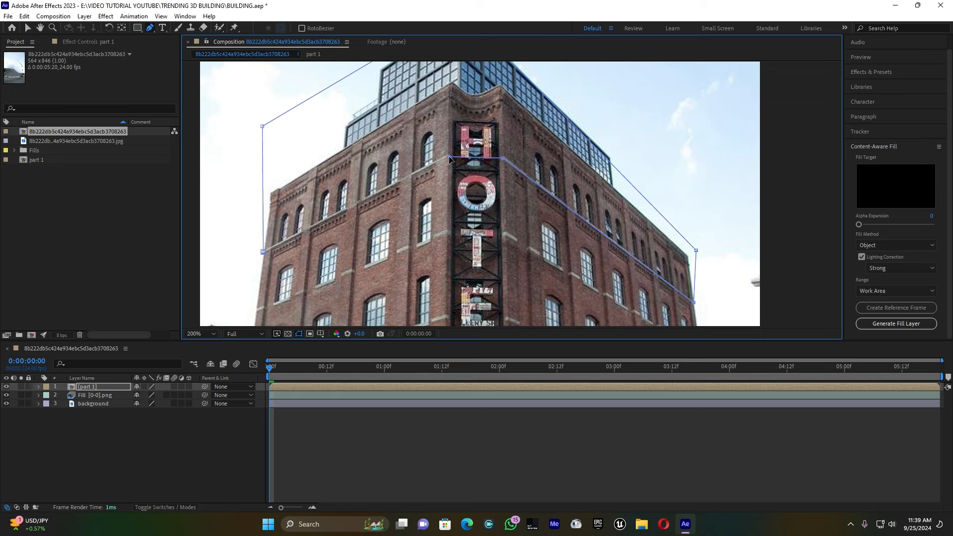
click(263, 251)
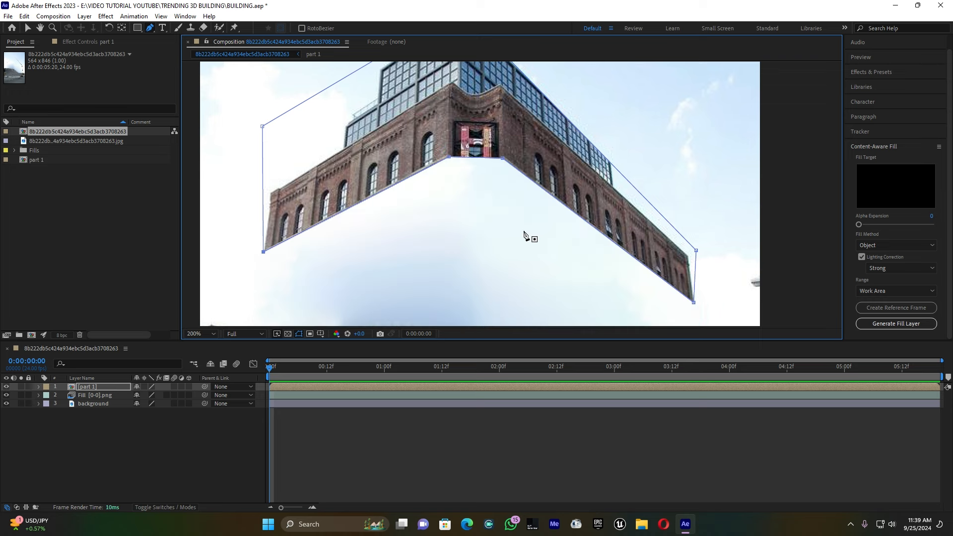
scroll(524, 234, down, 1)
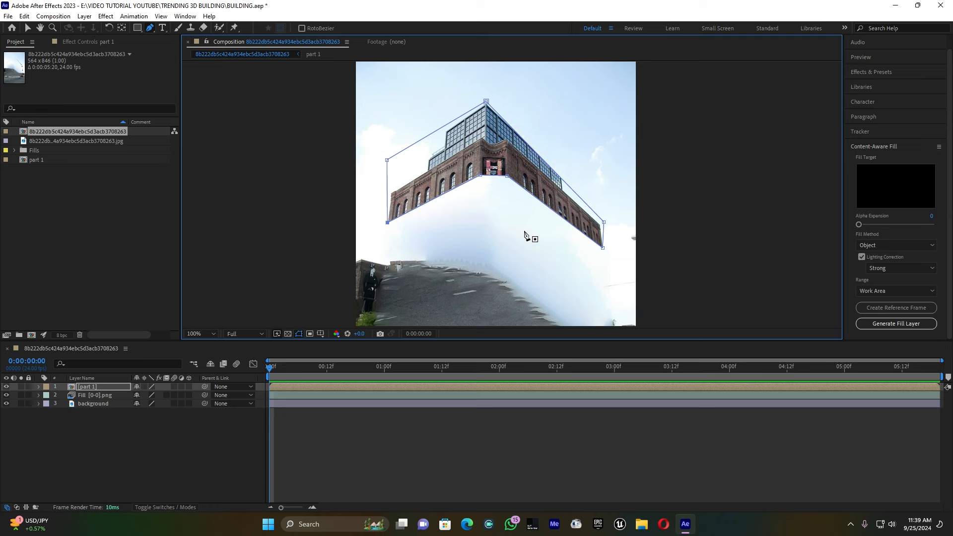
Add a mask point outside the glass rooftop's right edge and raise the peak point slightly to clear the roof on part 1
click(107, 387)
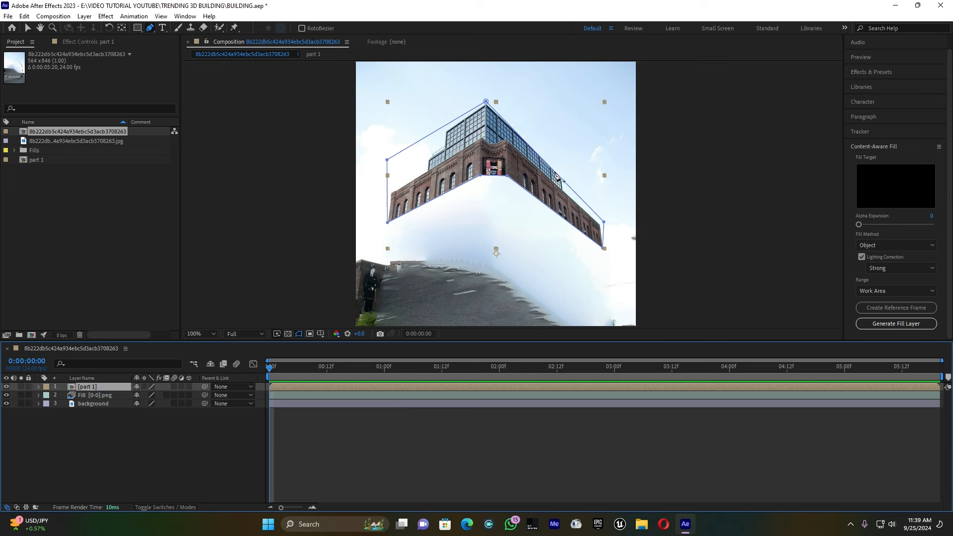
drag(556, 175, 563, 166)
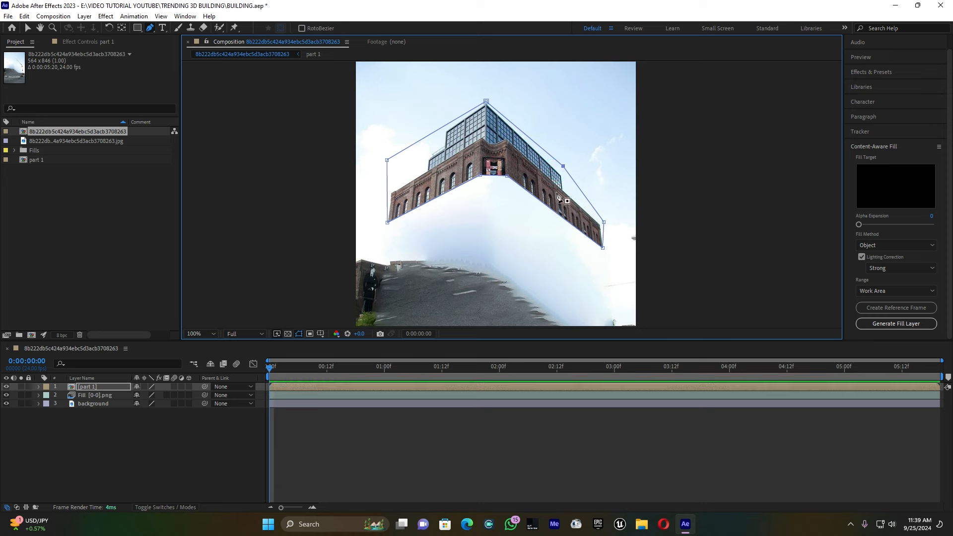
drag(487, 102, 488, 99)
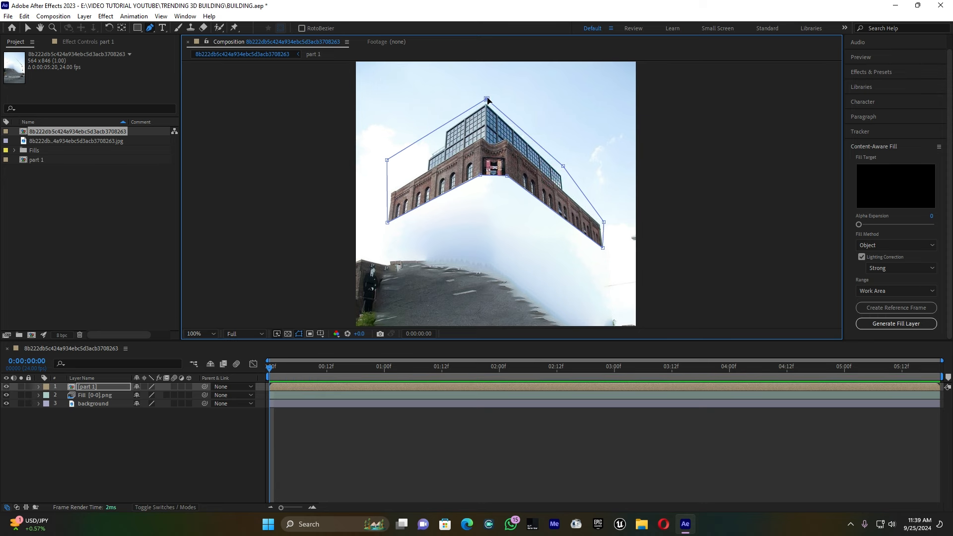
Duplicate the part 1 layer and rename the copy "part 2"
click(90, 388)
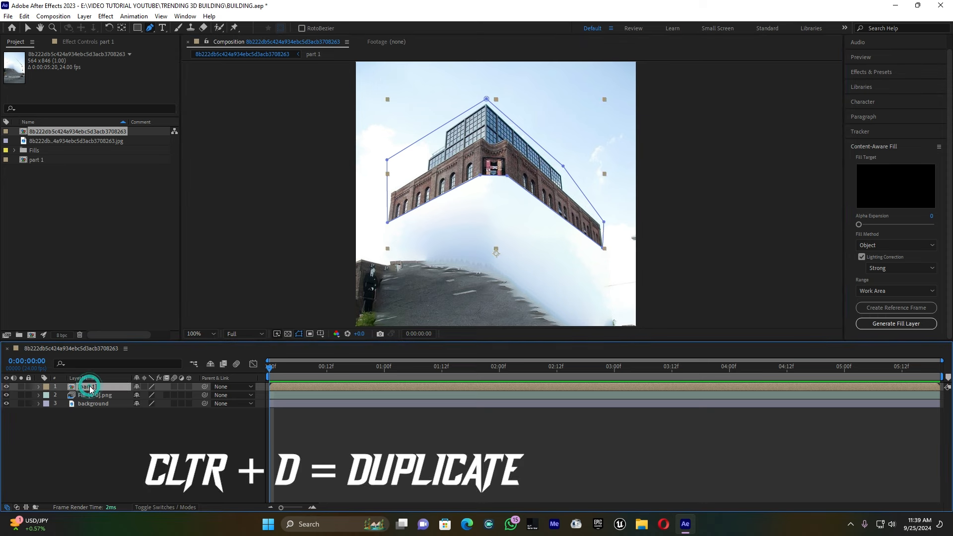
key(ctrl+d)
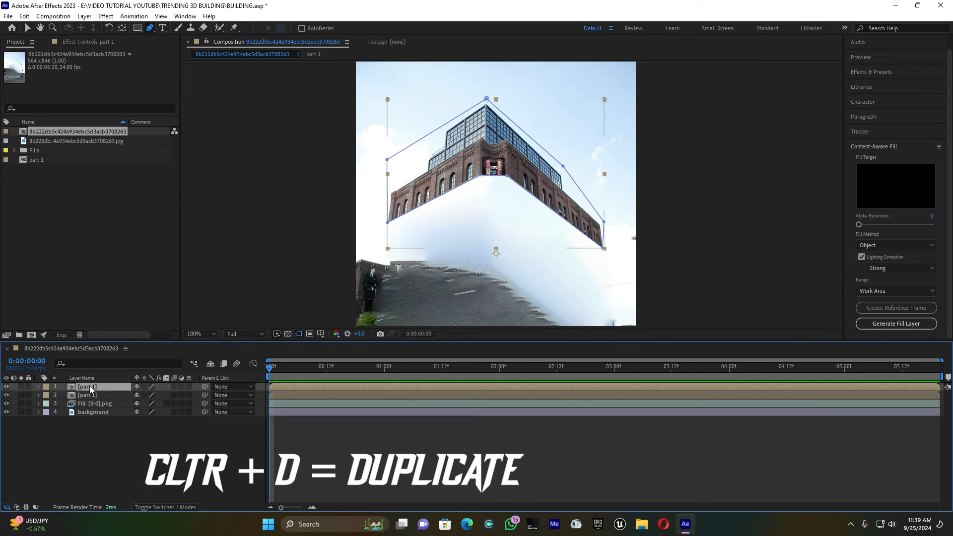
right_click(90, 388)
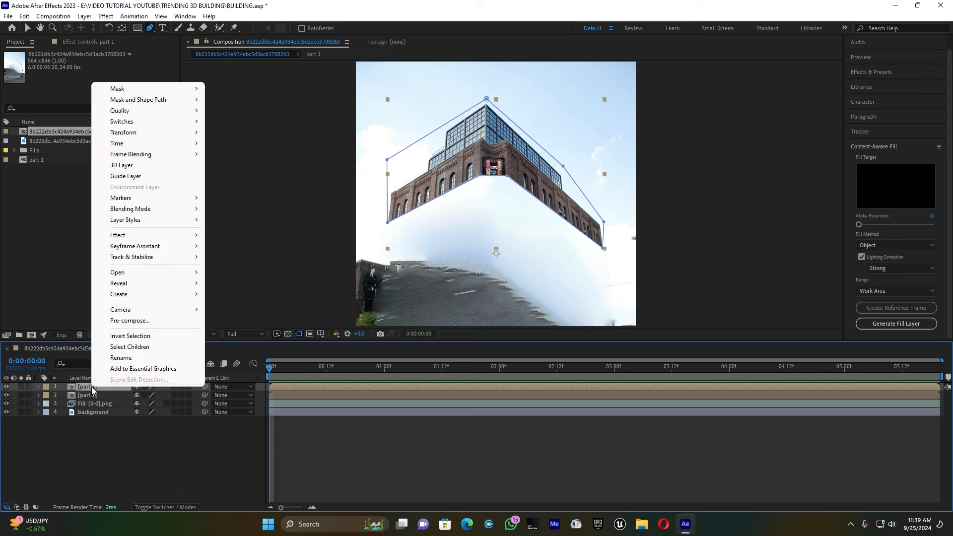
click(127, 358)
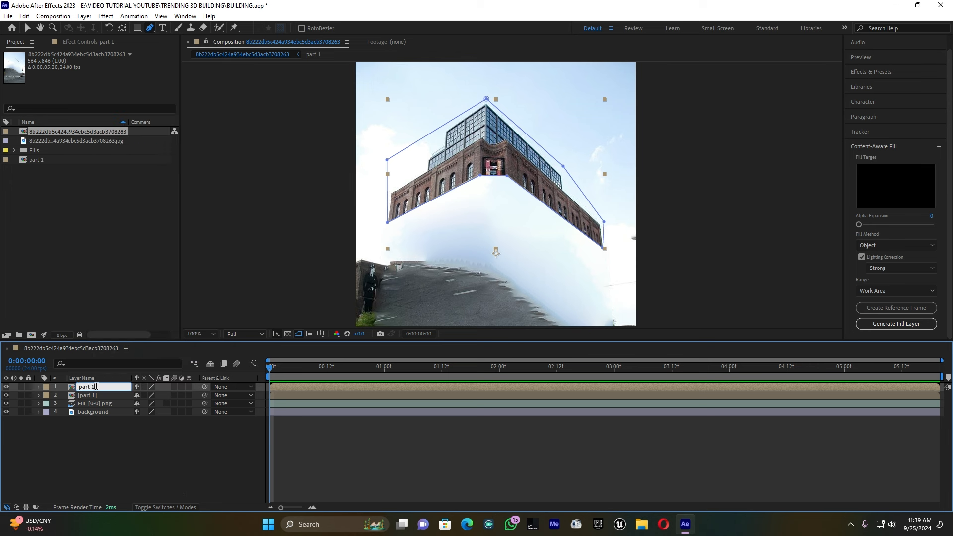
click(96, 386)
key(BackSpace)
click(140, 472)
Move the part 2 mask's upper points down to the lower ledge so the mask covers the building's middle floors
click(94, 388)
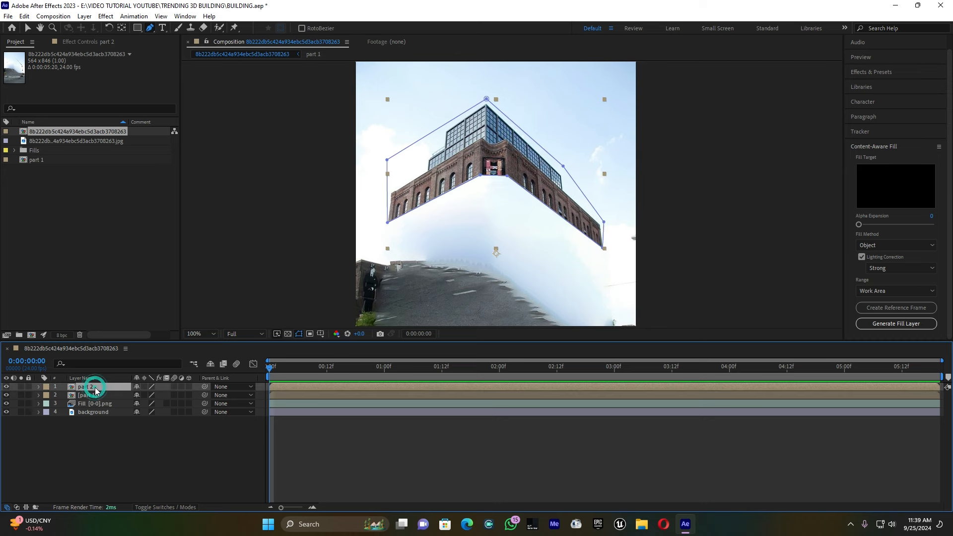
drag(486, 99, 478, 173)
drag(560, 75, 510, 166)
scroll(501, 156, up, 2)
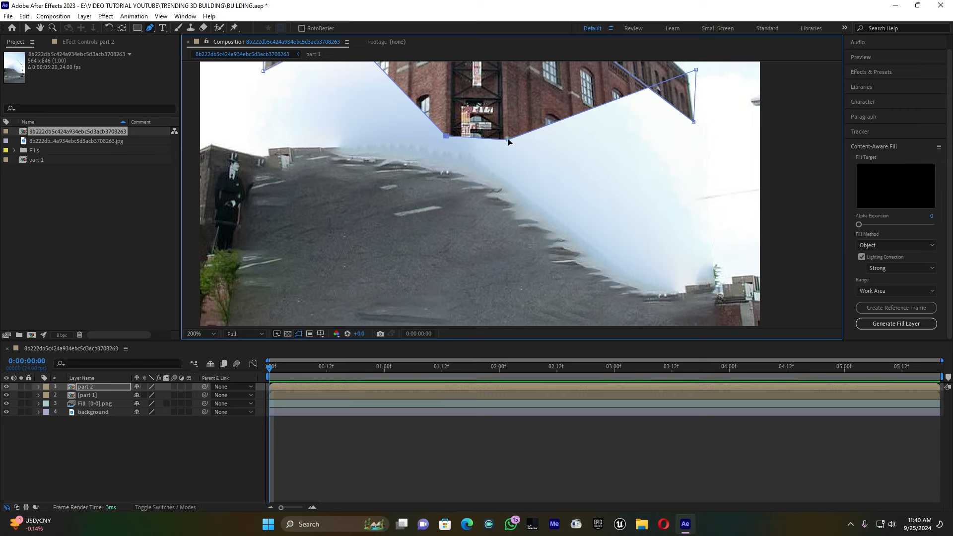
drag(695, 70, 710, 224)
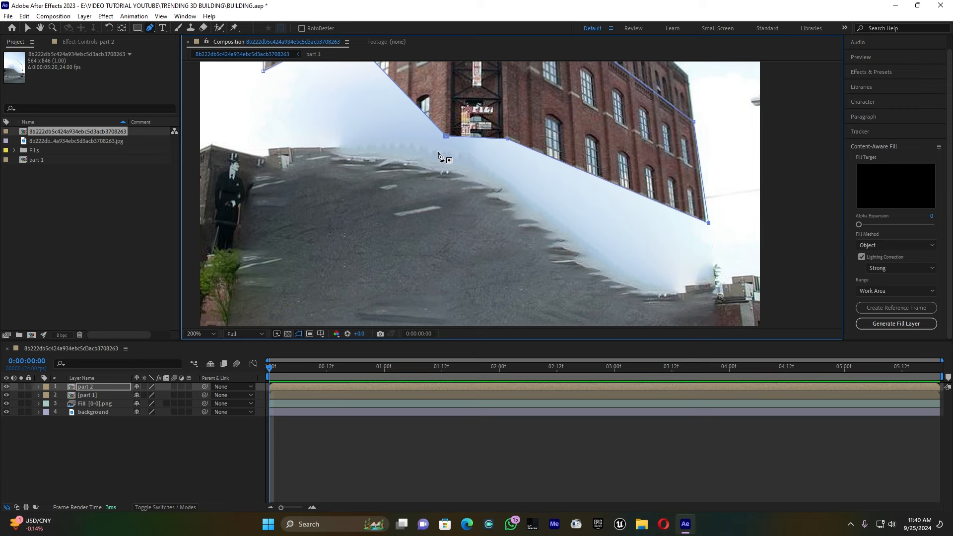
key(comma)
drag(387, 70, 380, 194)
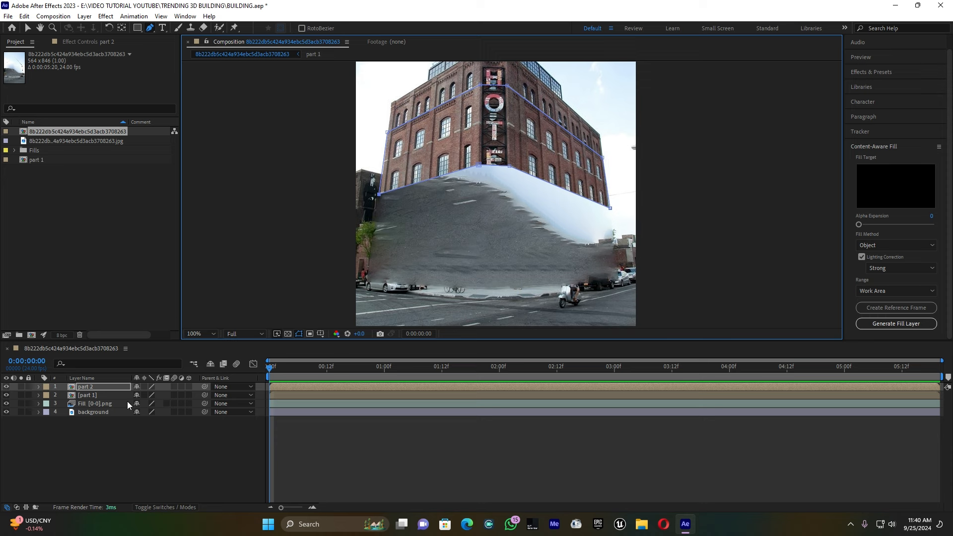
Duplicate the part 2 layer and move the copy's upper mask points down so it covers the floor just above the ground floor
click(88, 387)
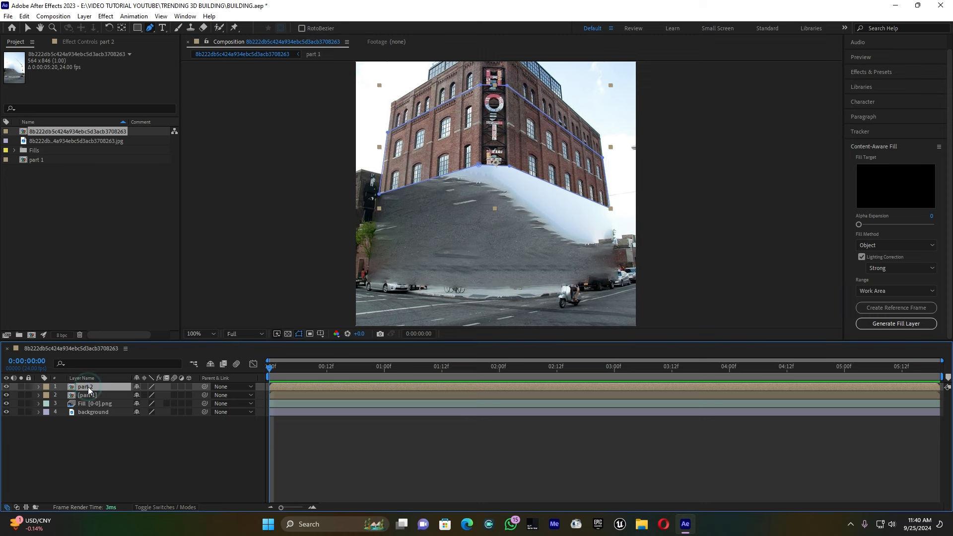
key(ctrl+d)
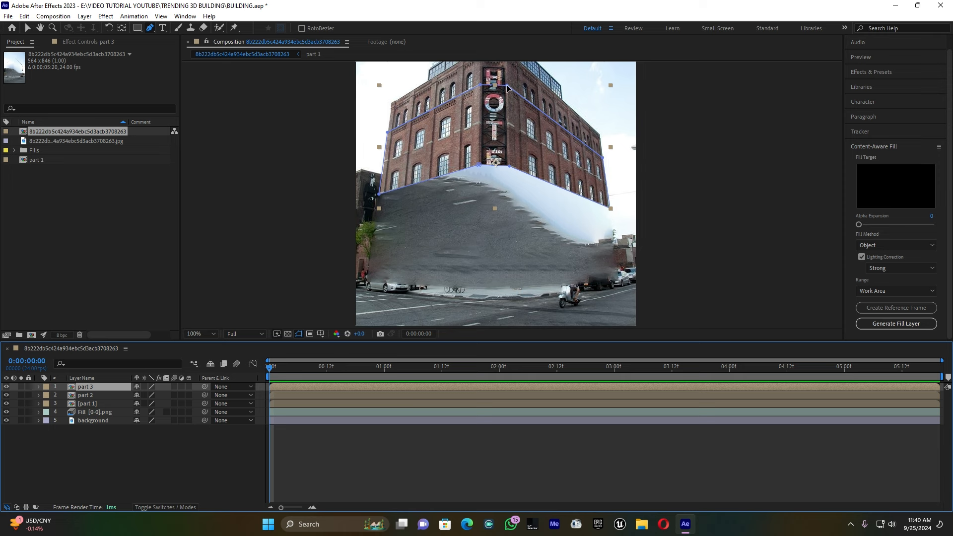
drag(508, 87, 510, 218)
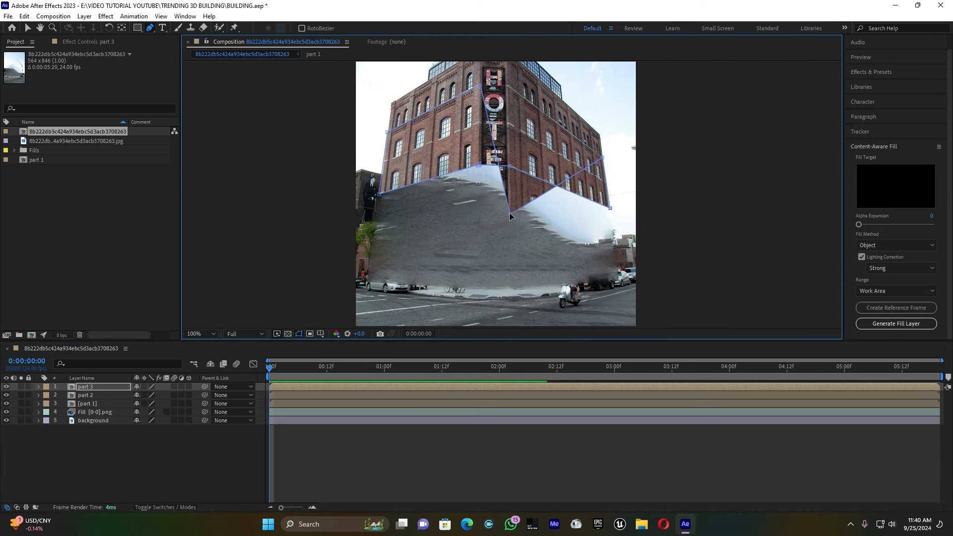
drag(479, 85, 478, 214)
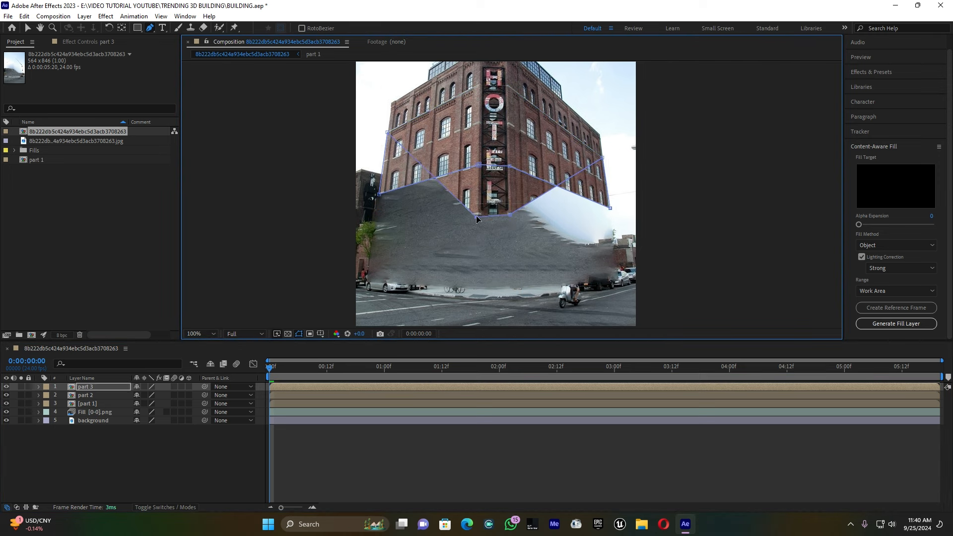
drag(387, 132, 376, 229)
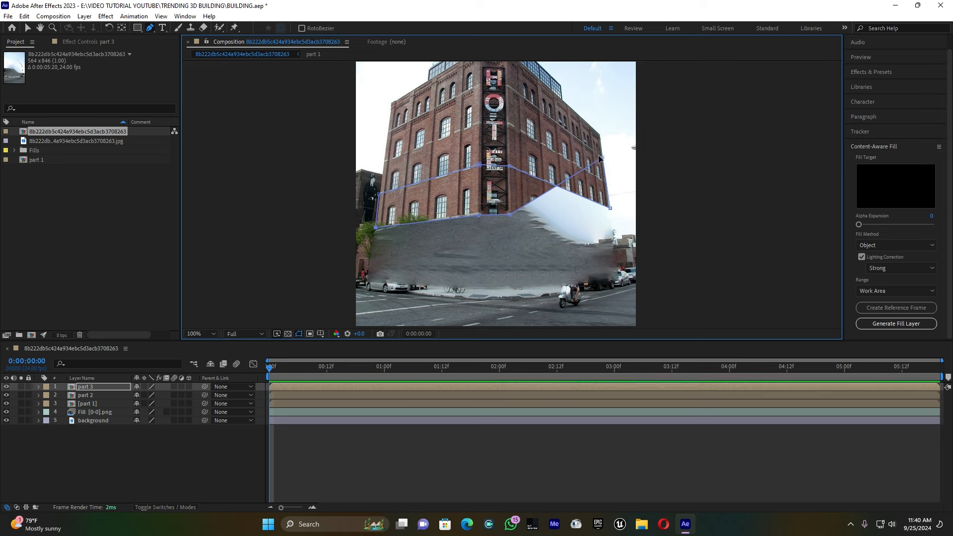
drag(602, 159, 616, 237)
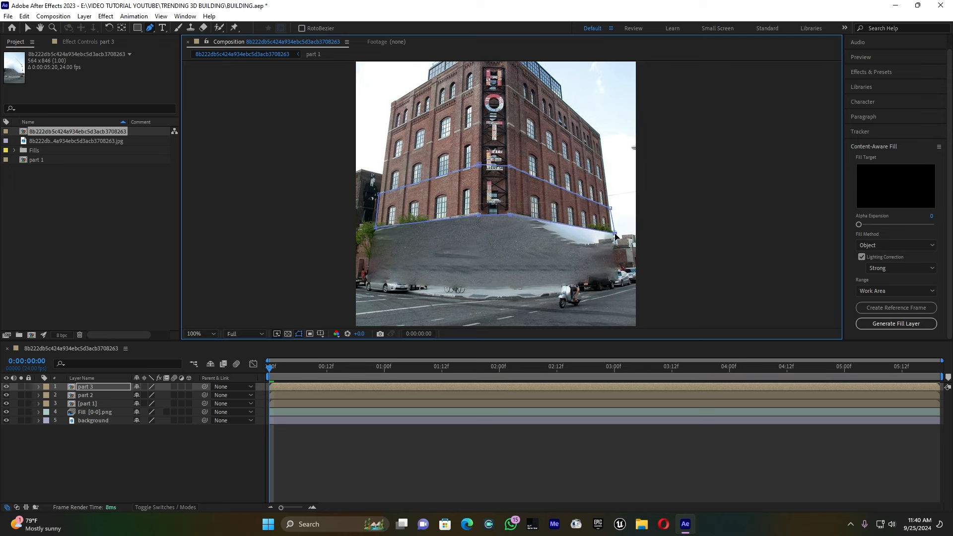
Fine-tune the part 3 mask's lower corner points to follow the ledge above the ground floor
key(period)
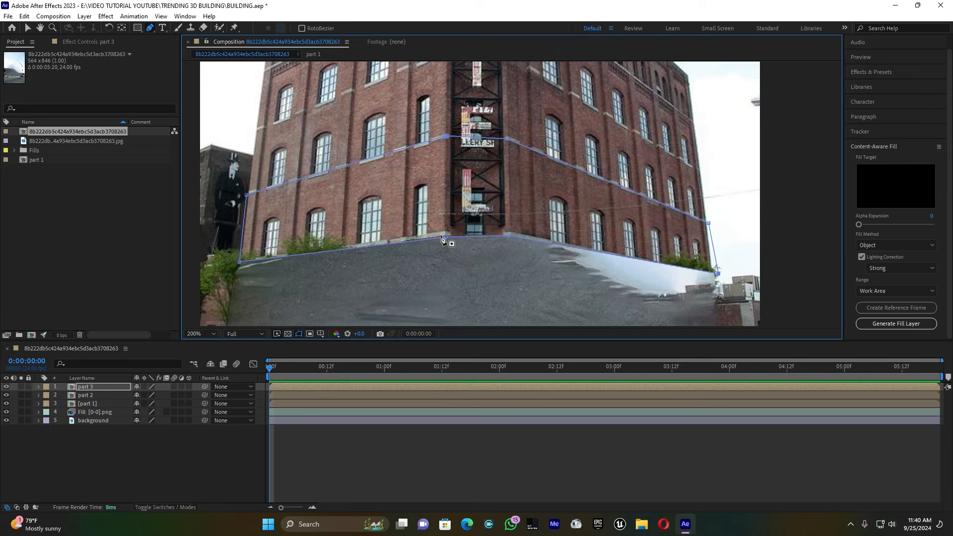
drag(445, 237, 445, 233)
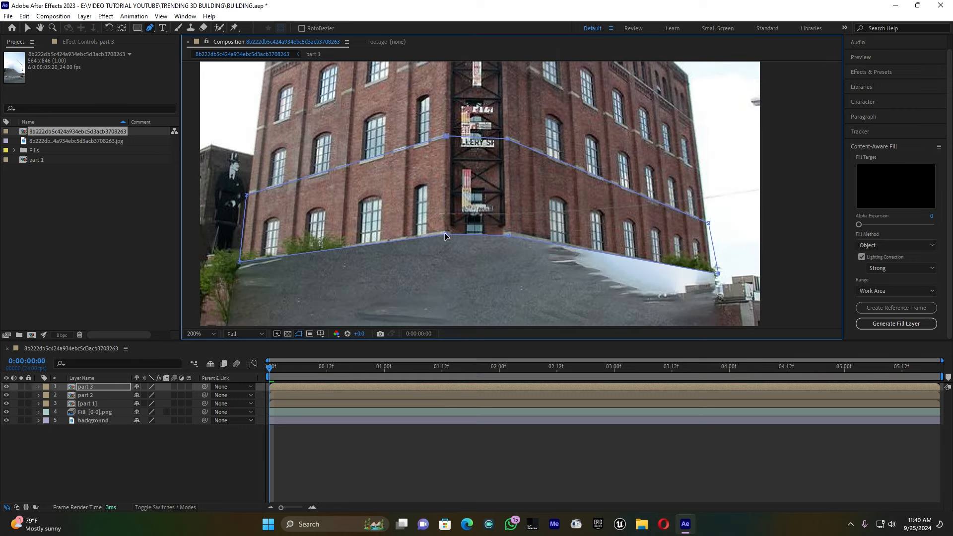
drag(508, 235, 509, 236)
drag(718, 275, 716, 272)
scroll(610, 223, down, 1)
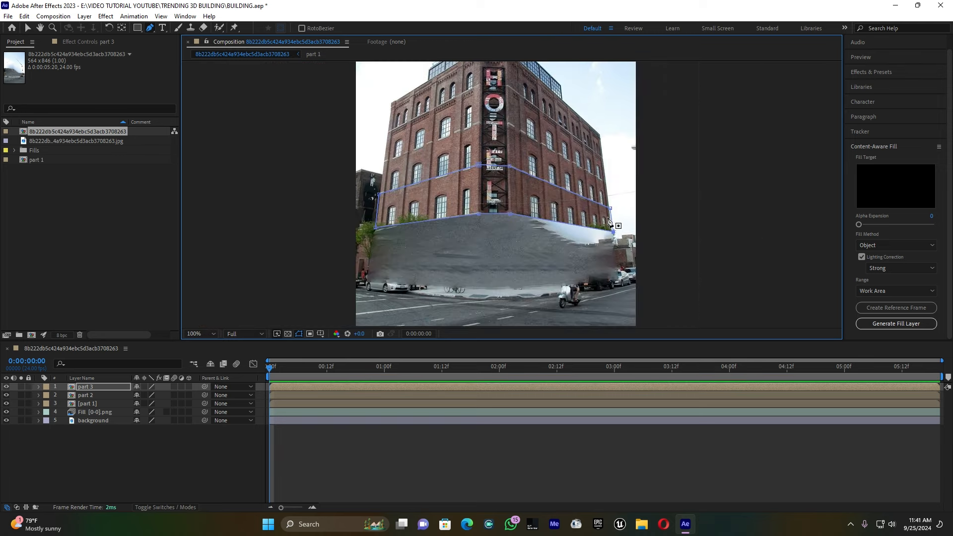
scroll(610, 222, down, 1)
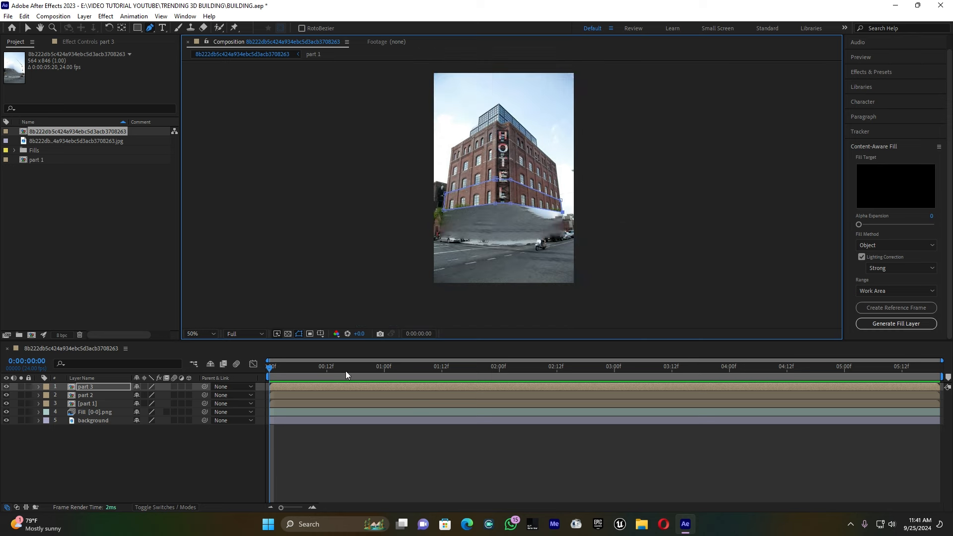
Duplicate the part 3 layer and move the copy's upper mask points down onto the street, below the ground floor and cars
click(82, 386)
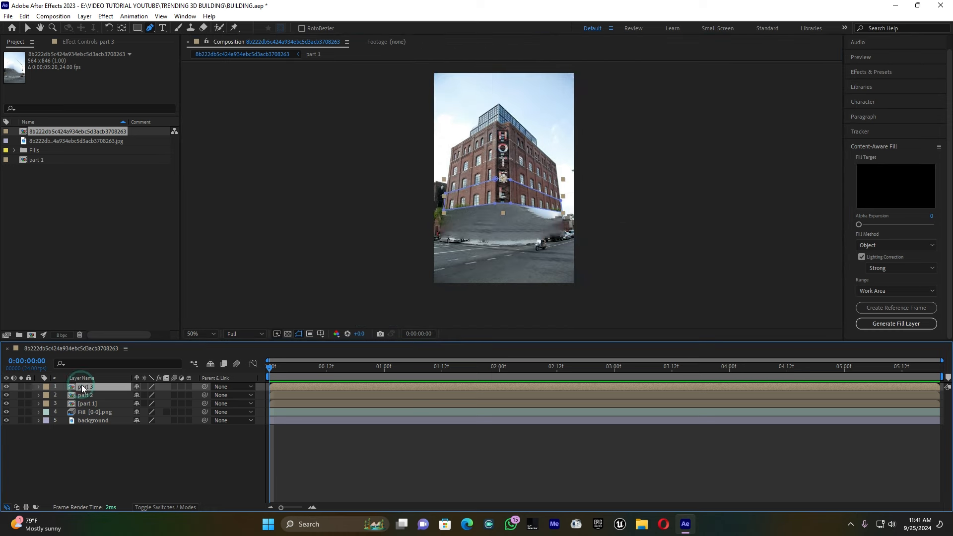
key(ctrl+d)
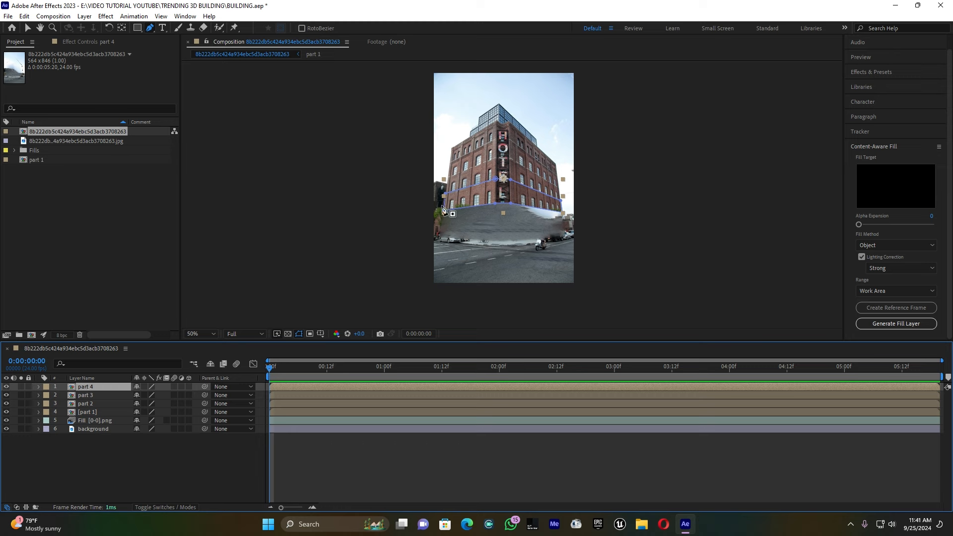
scroll(544, 195, up, 1)
drag(510, 165, 504, 273)
drag(479, 117, 441, 269)
drag(500, 271, 526, 269)
drag(378, 147, 354, 250)
drag(610, 159, 652, 261)
Stretch the part 4 mask's lower points to the photo's bottom edge to include the whole street, and deselect the layer
drag(526, 270, 533, 327)
drag(440, 268, 350, 326)
drag(650, 260, 663, 326)
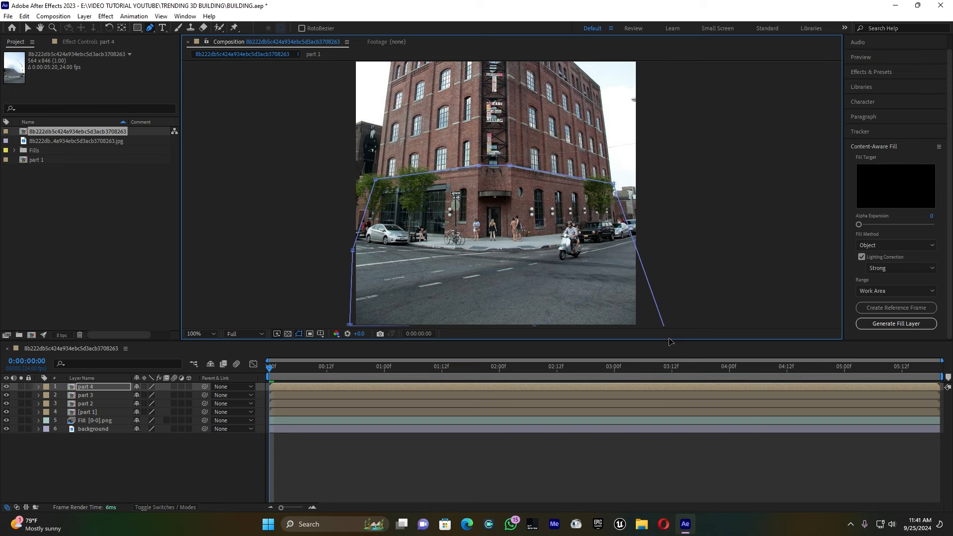
click(409, 451)
View the whole composition at Fit up to 100%, with the time at the first frame
scroll(480, 295, down, 2)
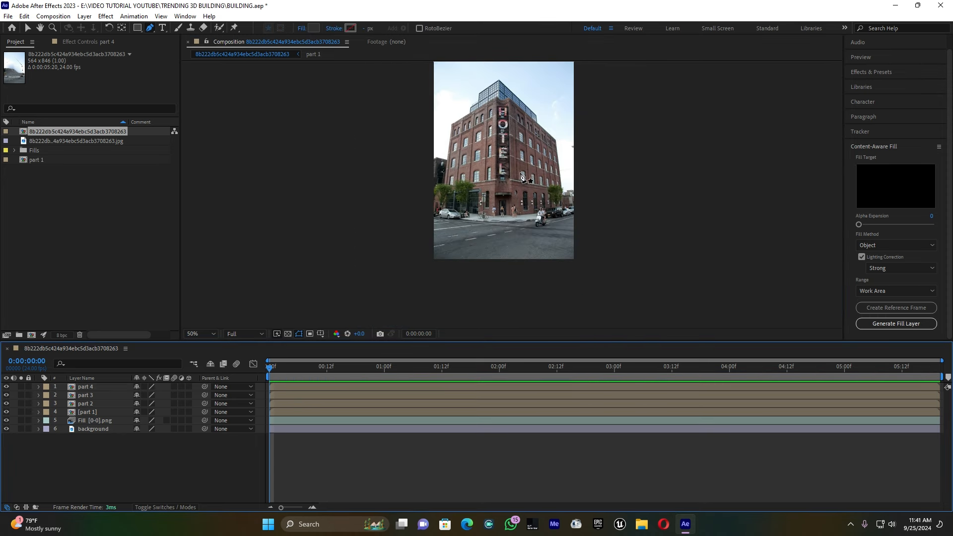
click(212, 334)
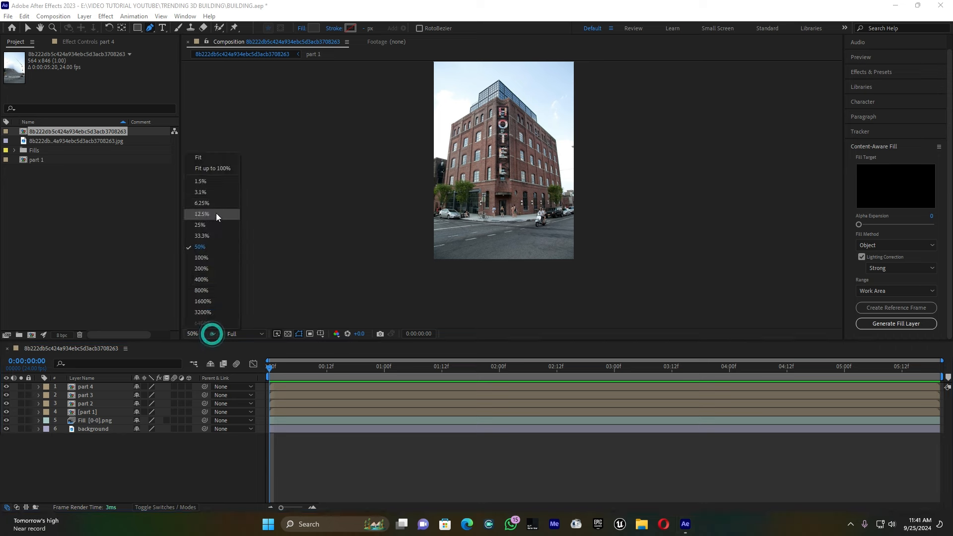
click(222, 168)
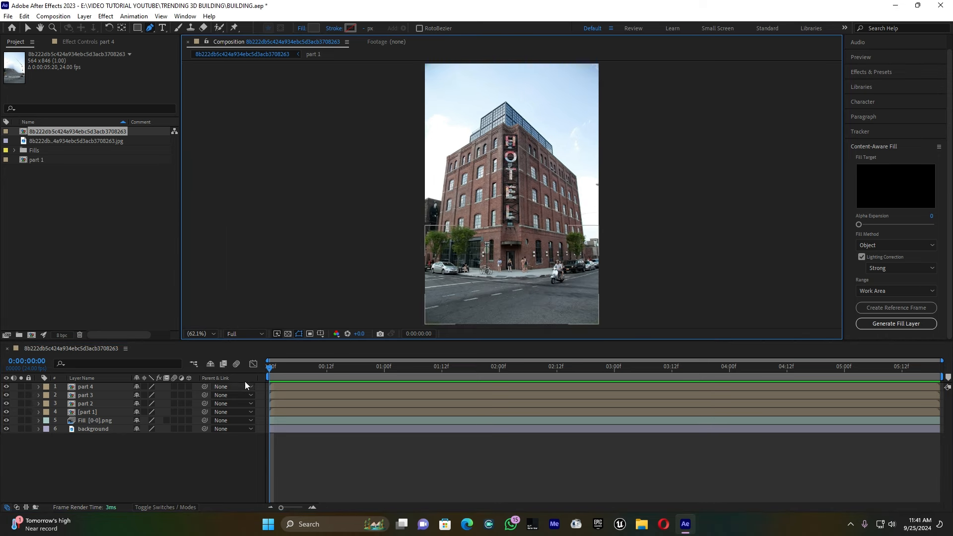
mouse_move(273, 367)
mouse_down()
mouse_move(353, 368)
mouse_move(268, 369)
mouse_up()
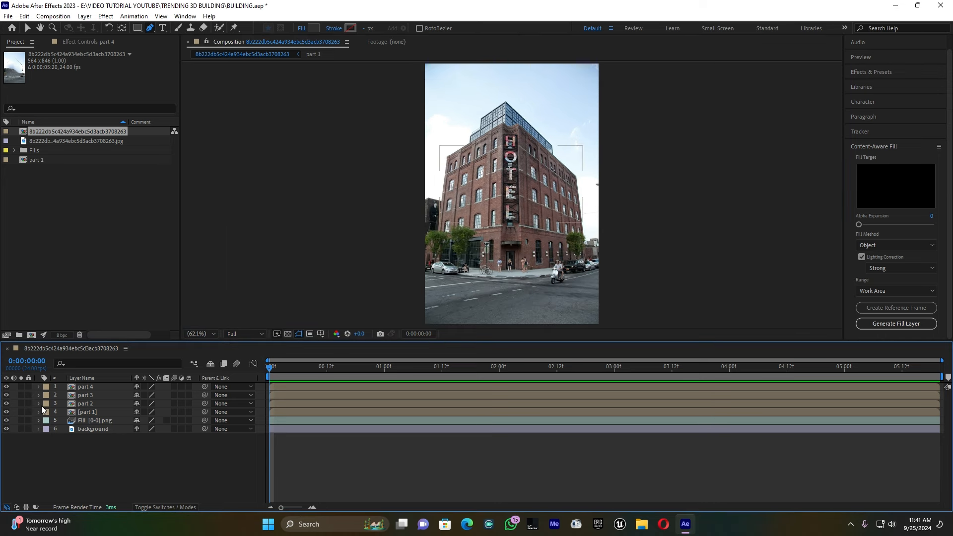
Hide the fill and part layers and show them again to check the cutout sections against the filled background
click(7, 420)
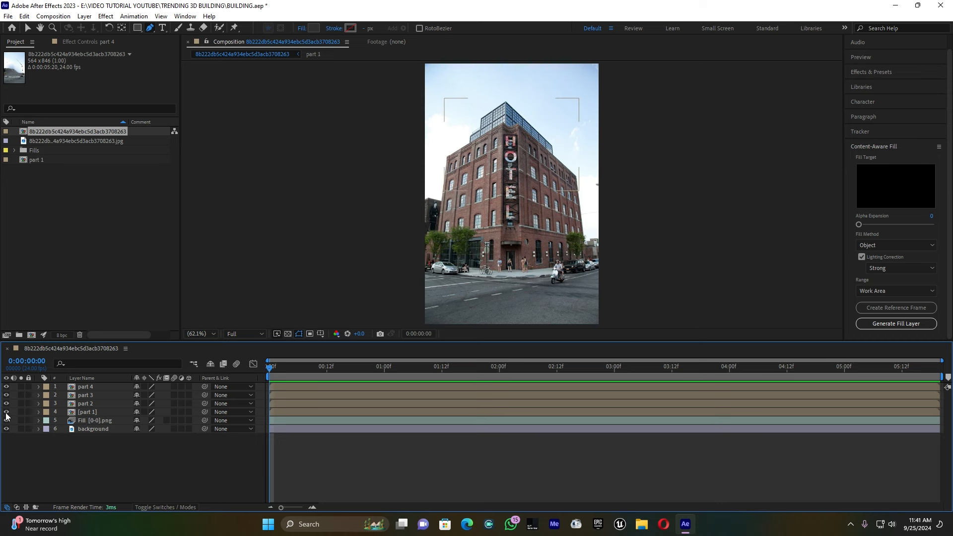
click(6, 412)
click(6, 403)
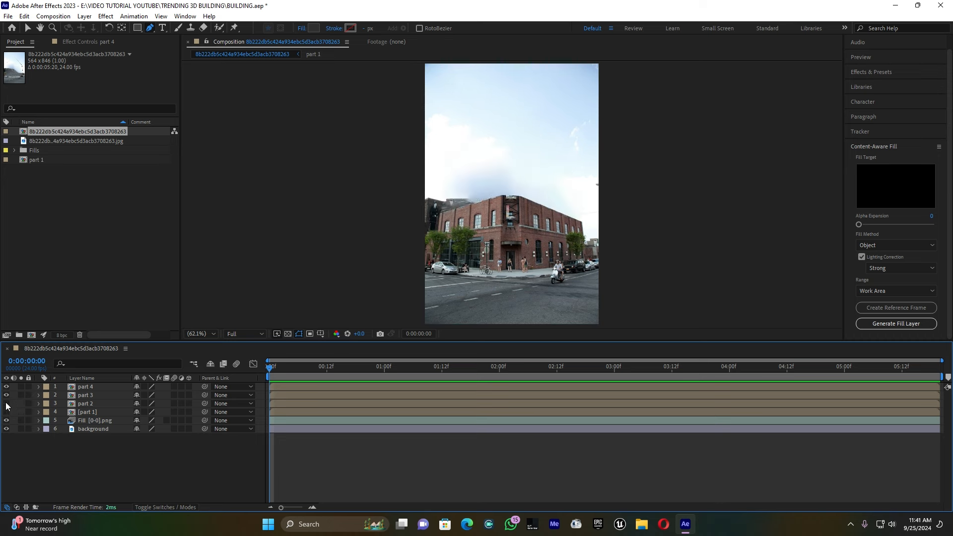
click(7, 395)
click(6, 387)
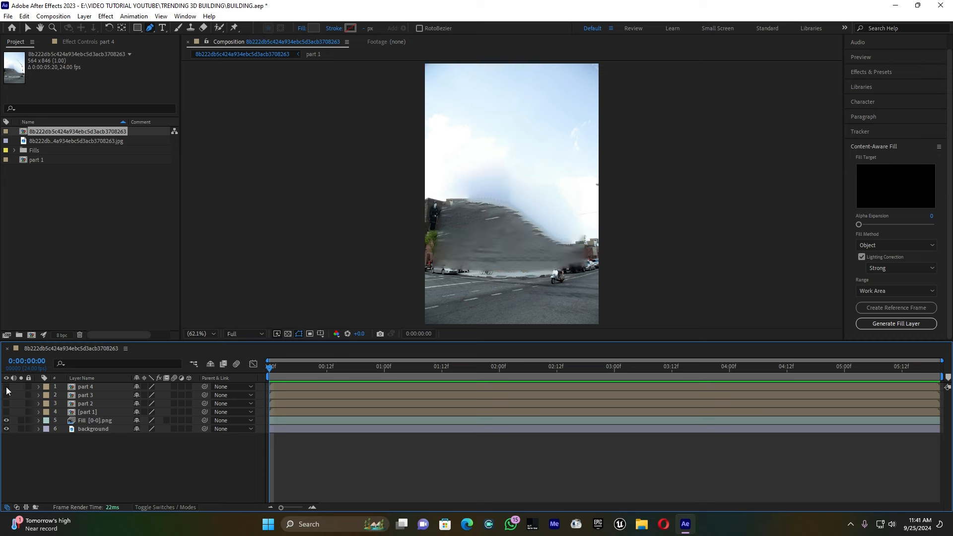
click(7, 387)
click(6, 395)
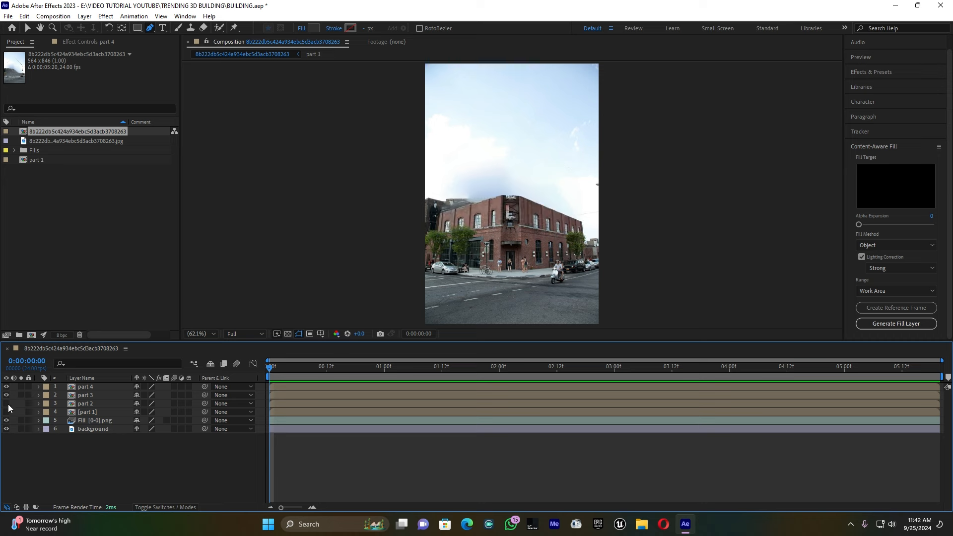
click(7, 403)
click(6, 412)
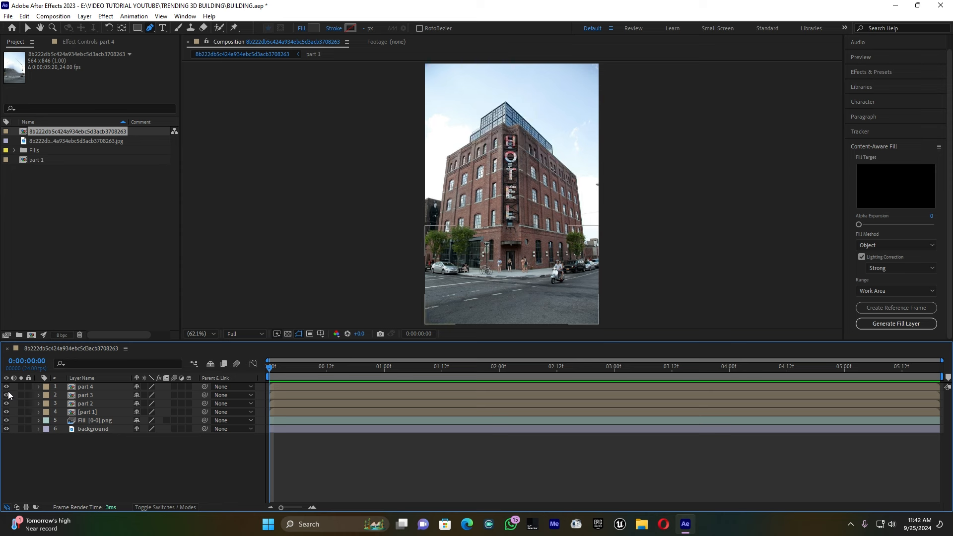
Add Position keyframes to part 1 through part 4 and move them to about 2 seconds
shift+click(102, 412)
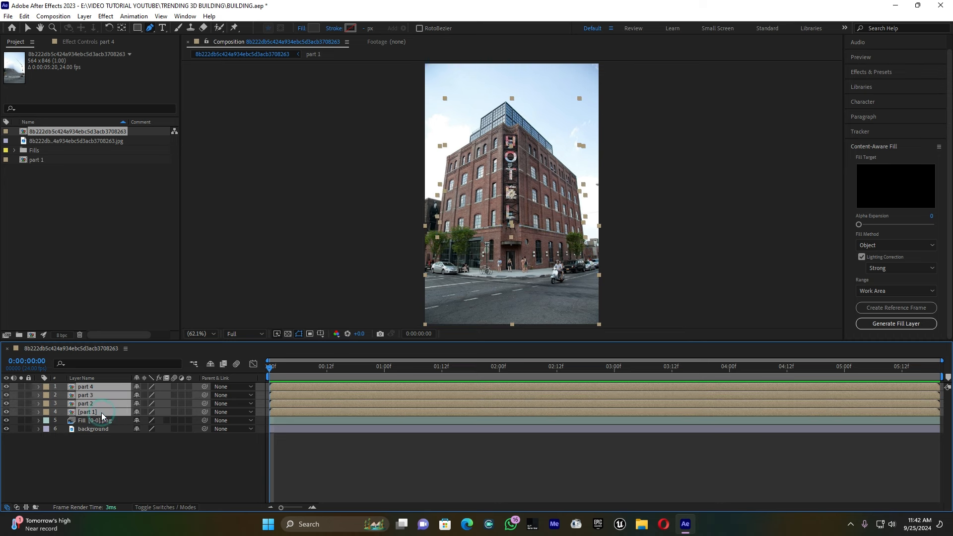
key(p)
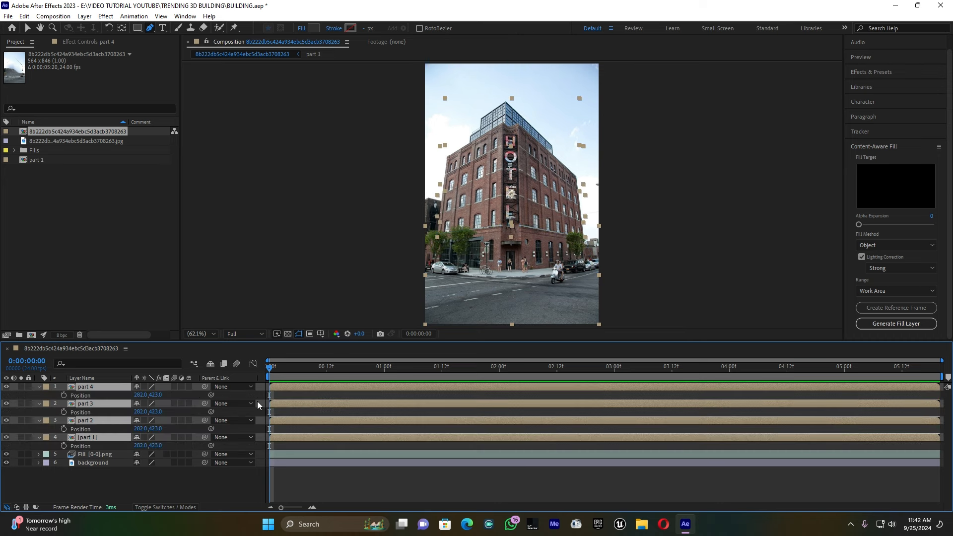
click(64, 395)
drag(291, 394, 501, 444)
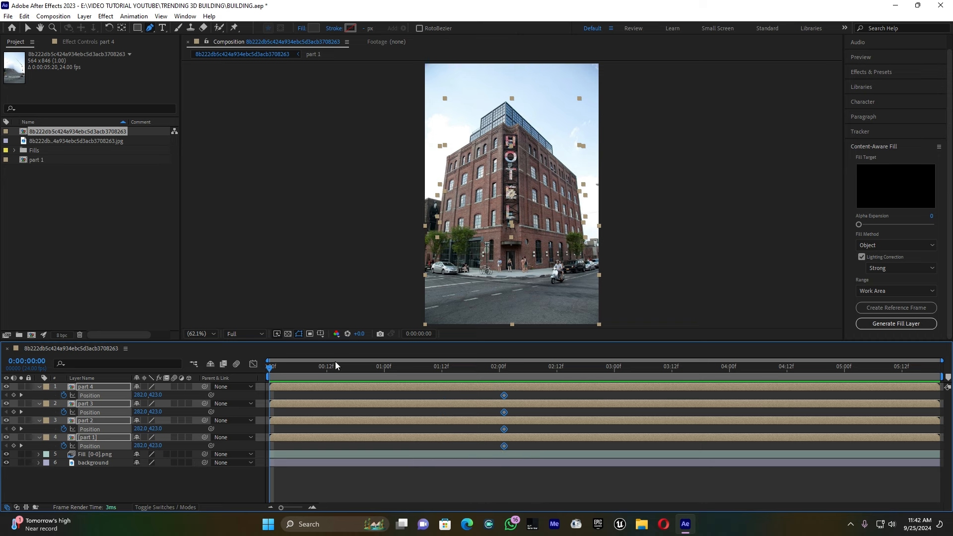
At the first frame, move part 1 down onto the street, to a Position of about 294.9, 948.3
click(28, 28)
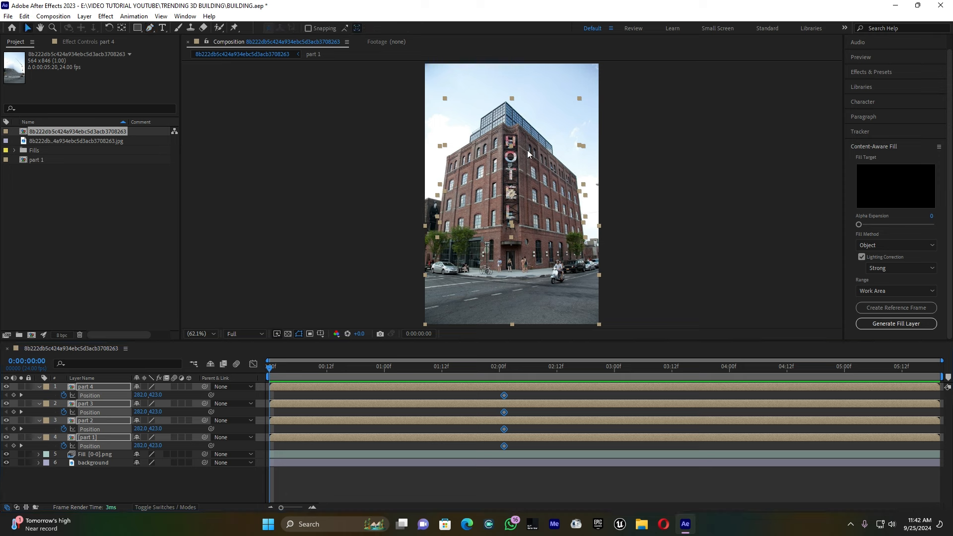
click(92, 439)
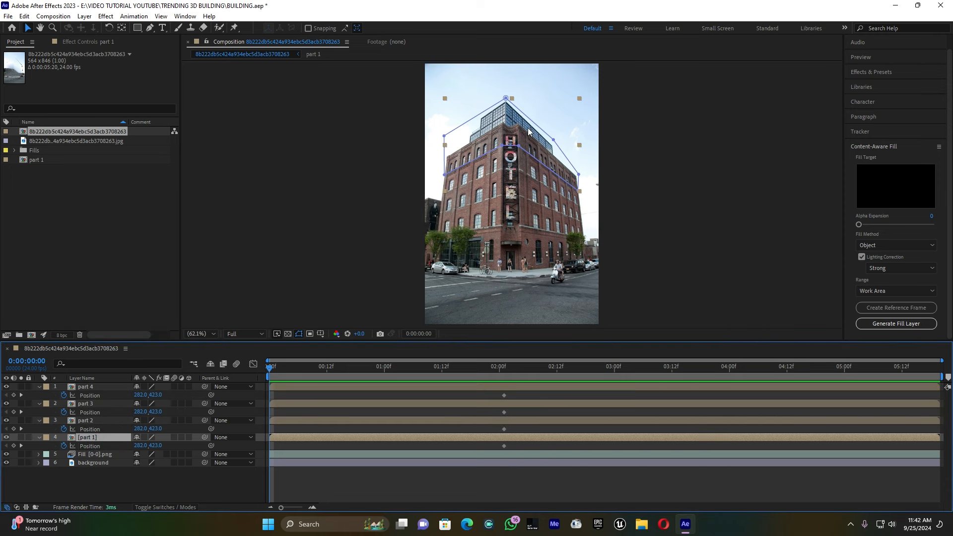
drag(527, 132, 531, 293)
Open the nested part 1 composition, stretch the building mask to the bottom edge to include the whole street, and return to the main composition
click(539, 242)
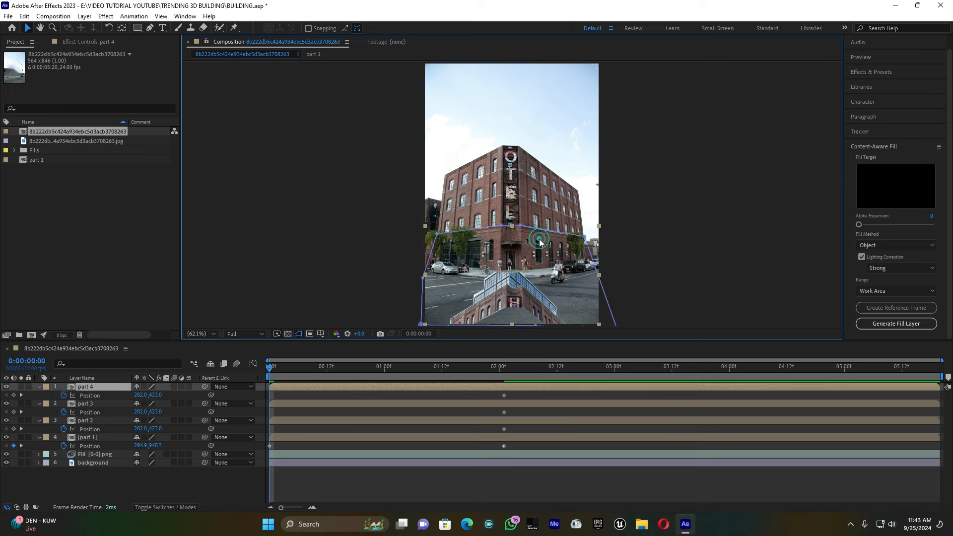
double_click(73, 386)
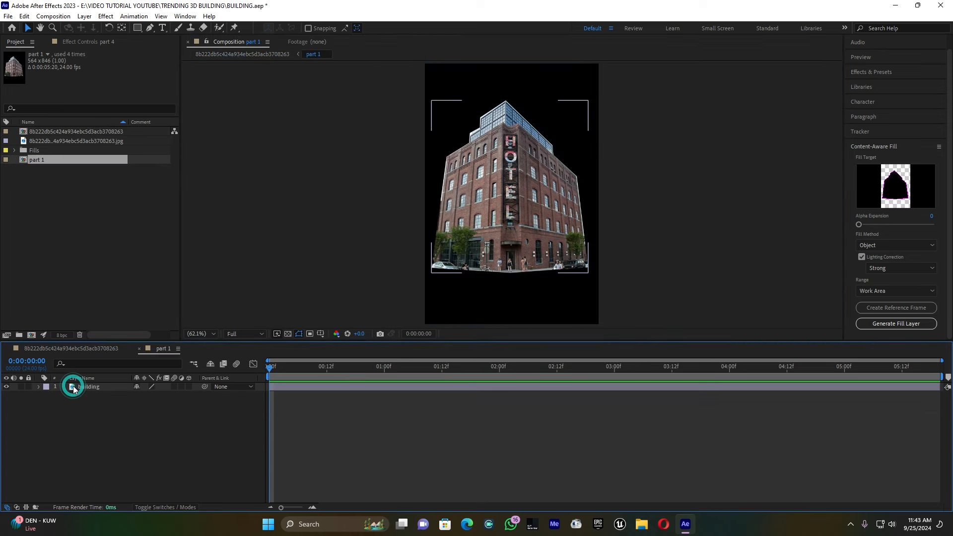
click(88, 386)
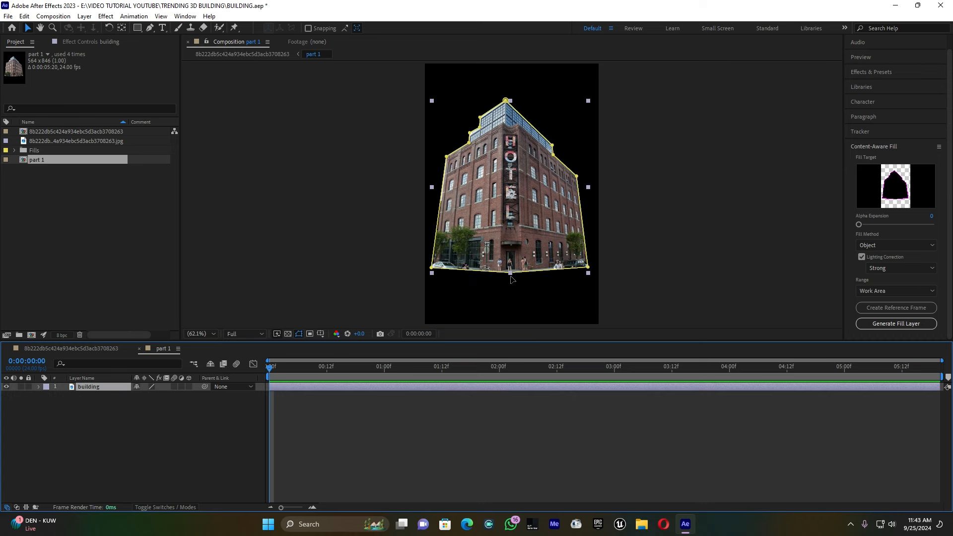
drag(511, 273, 509, 335)
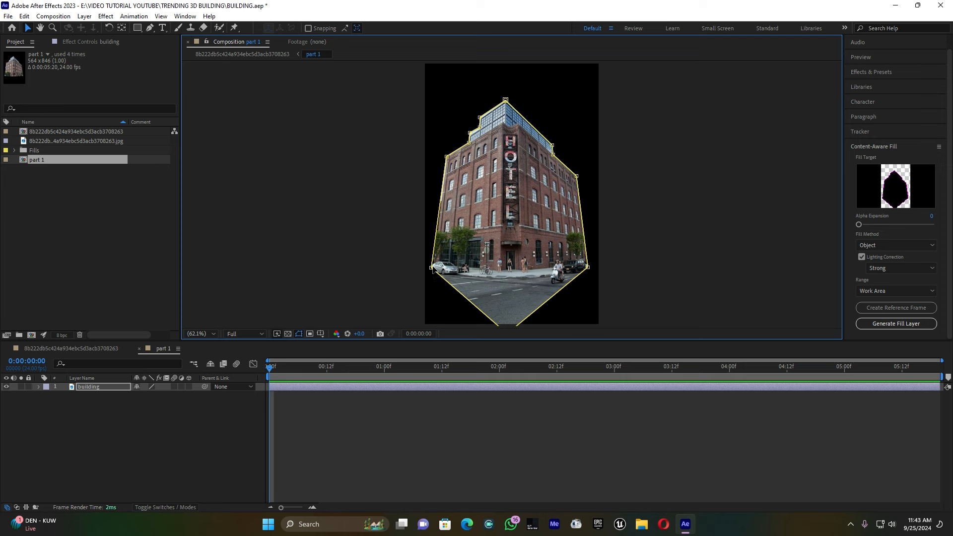
click(149, 28)
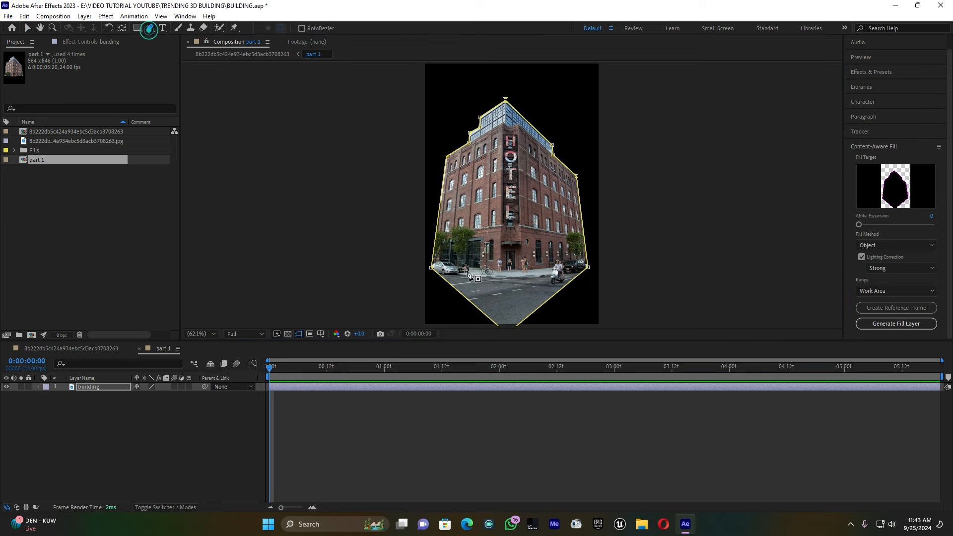
drag(454, 291, 403, 325)
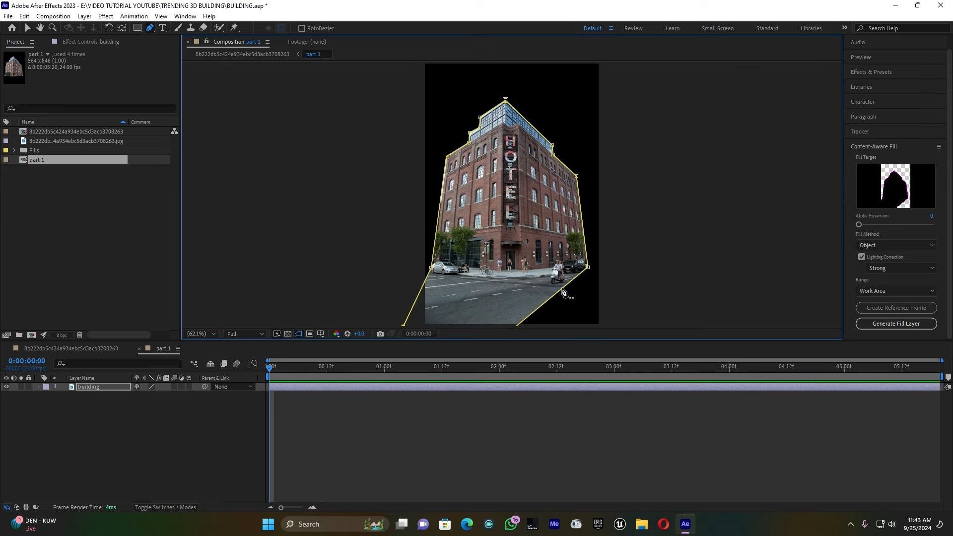
drag(561, 295, 612, 326)
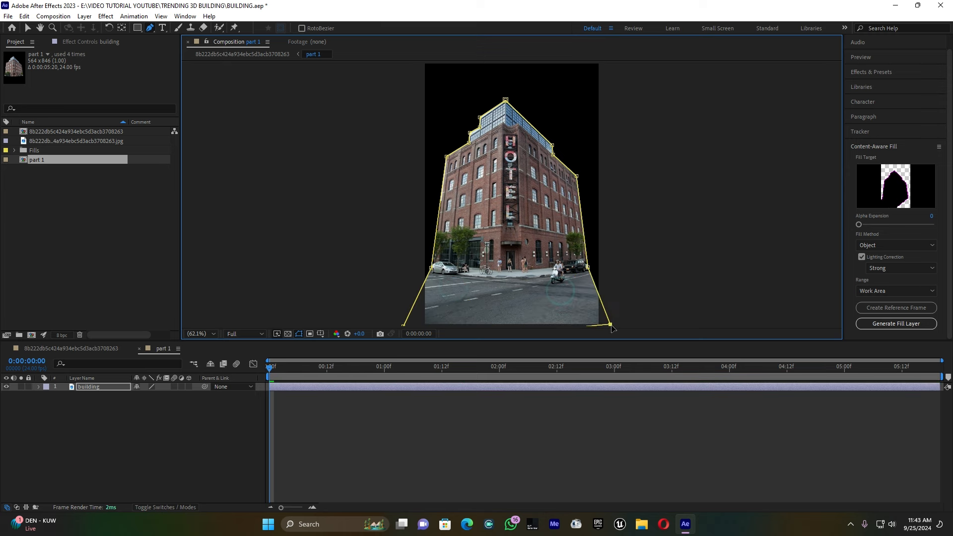
click(81, 348)
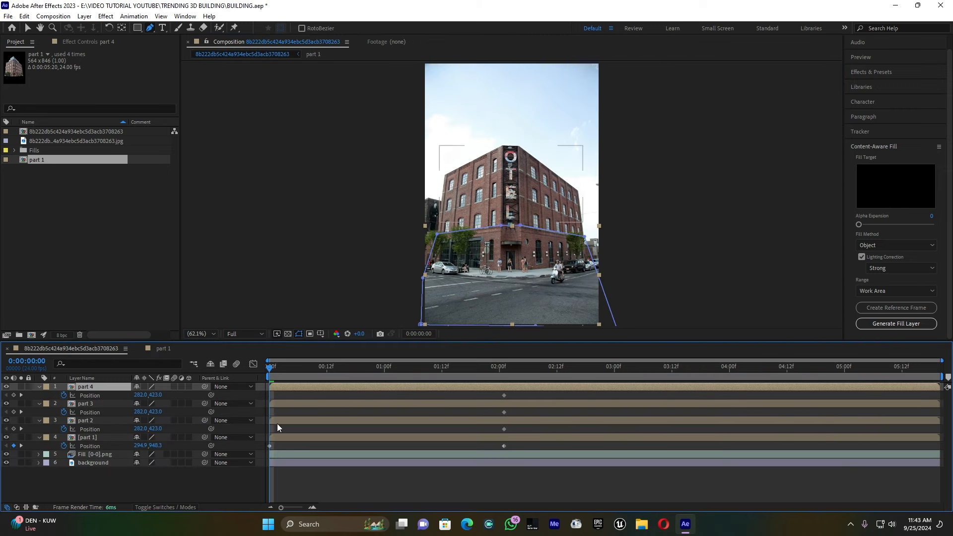
At the first frame, lower part 2 to about 301.3, 938.7 and part 3 to about 280.4, 738.8, and preview the rise
click(28, 28)
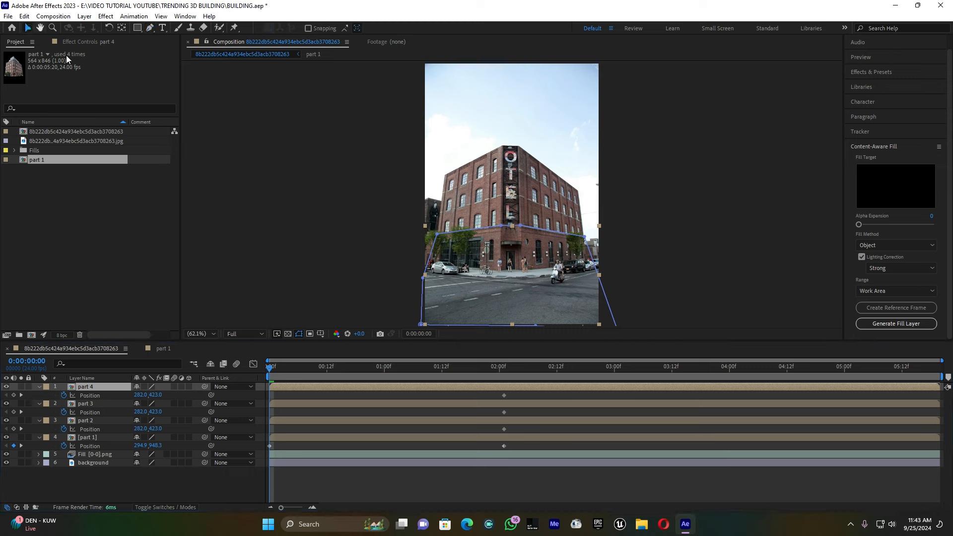
click(527, 165)
drag(531, 187, 538, 347)
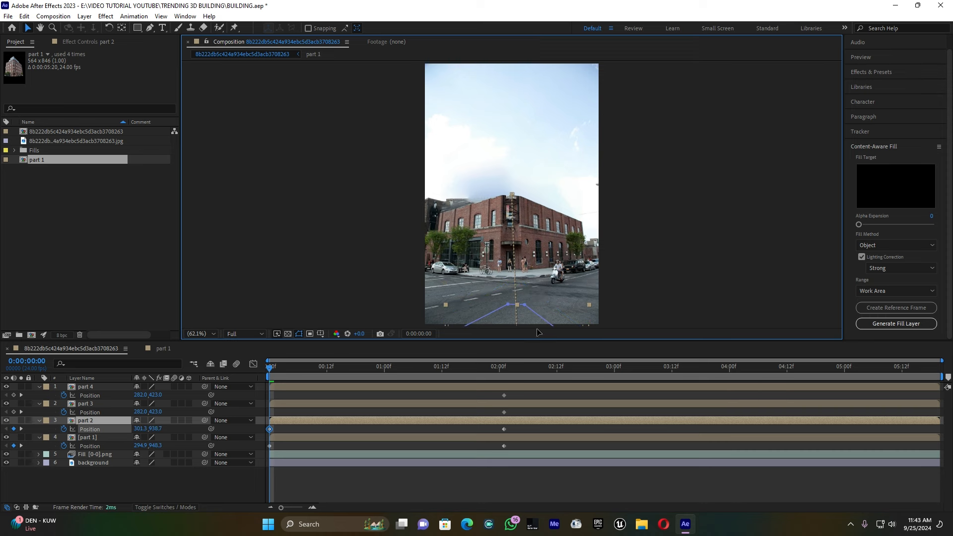
click(534, 204)
drag(534, 205, 535, 308)
click(659, 261)
key(space)
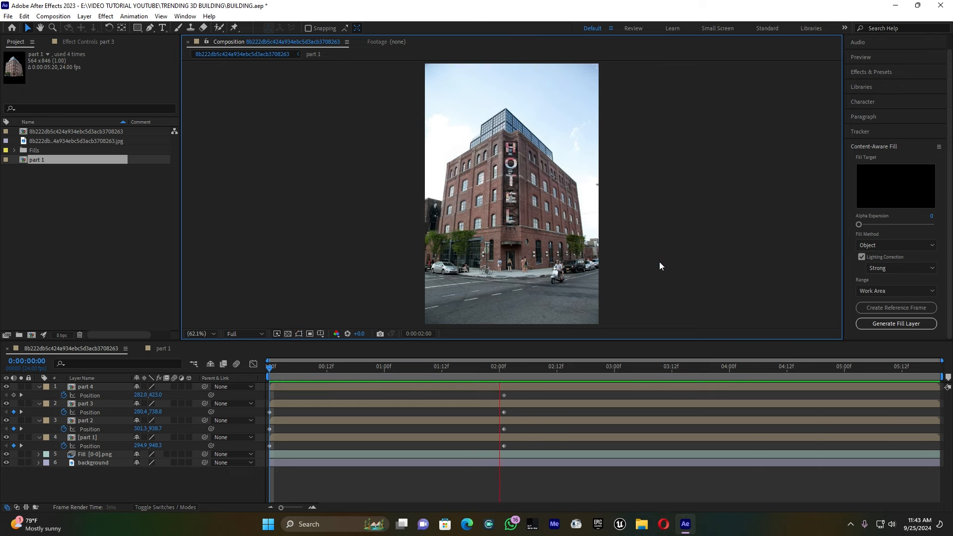
Move the end Position keyframes of all four part layers earlier, to about 1:11, and preview from the start
drag(521, 393, 437, 445)
drag(303, 366, 268, 369)
key(space)
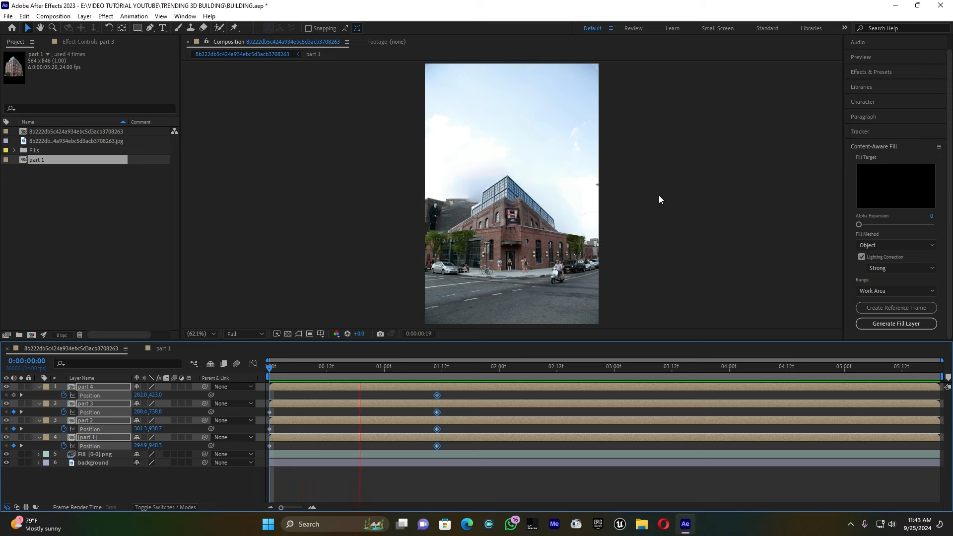
key(space)
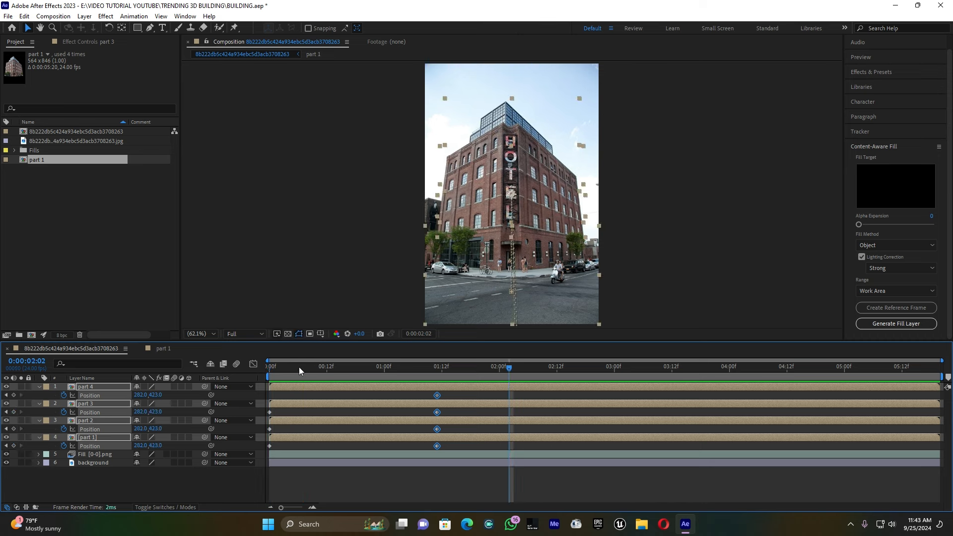
At the first frame, lower all four part layers together by about 330 px, out of sight, and preview the animation
drag(298, 367, 254, 370)
click(274, 386)
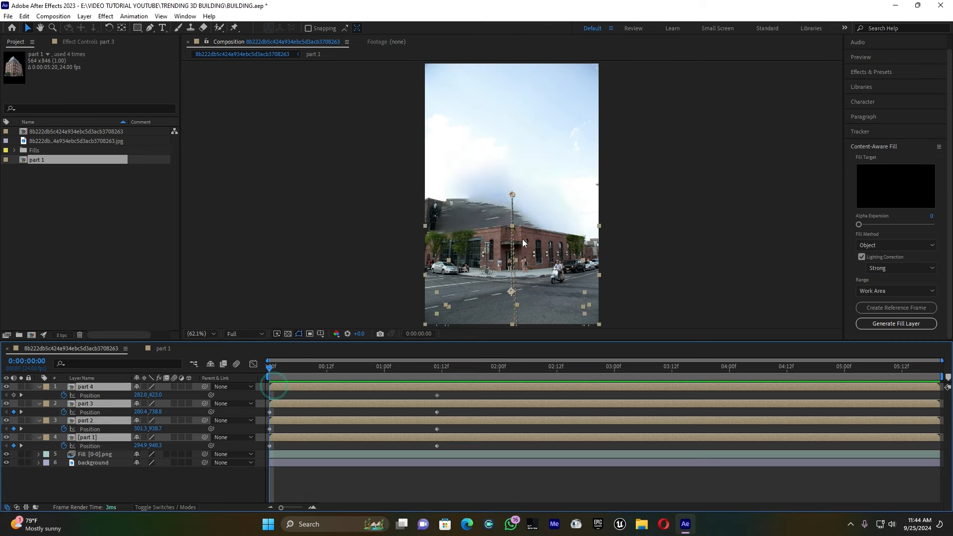
drag(522, 241, 532, 348)
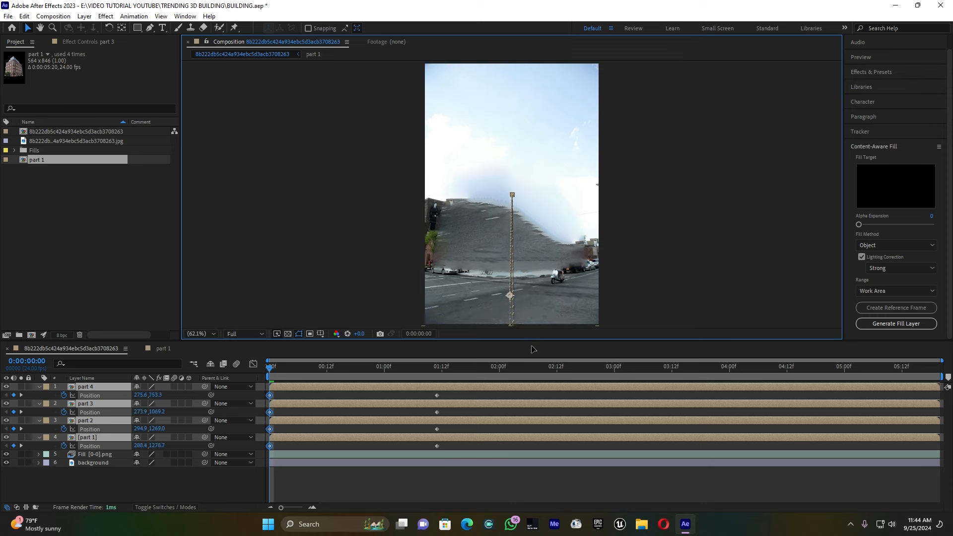
key(space)
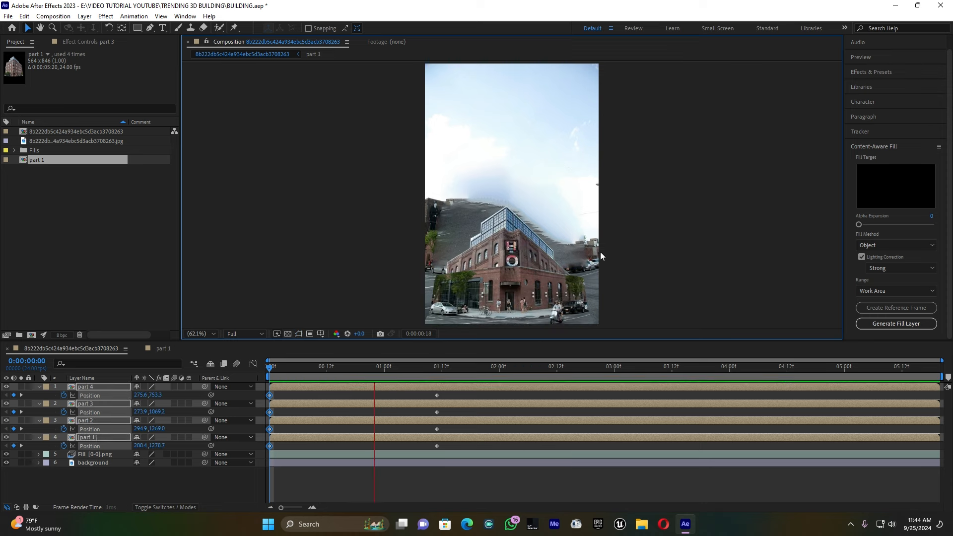
key(space)
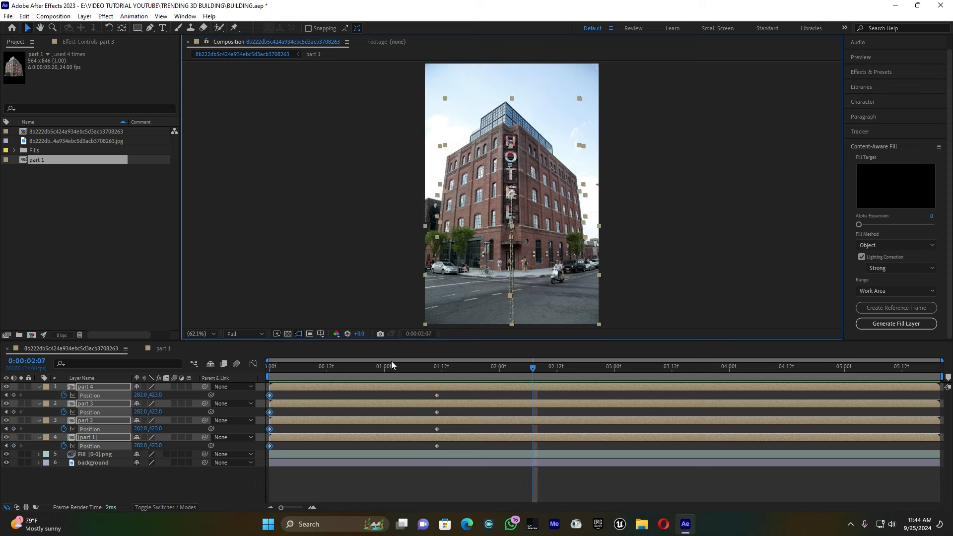
drag(368, 369, 258, 377)
key(space)
key(space)
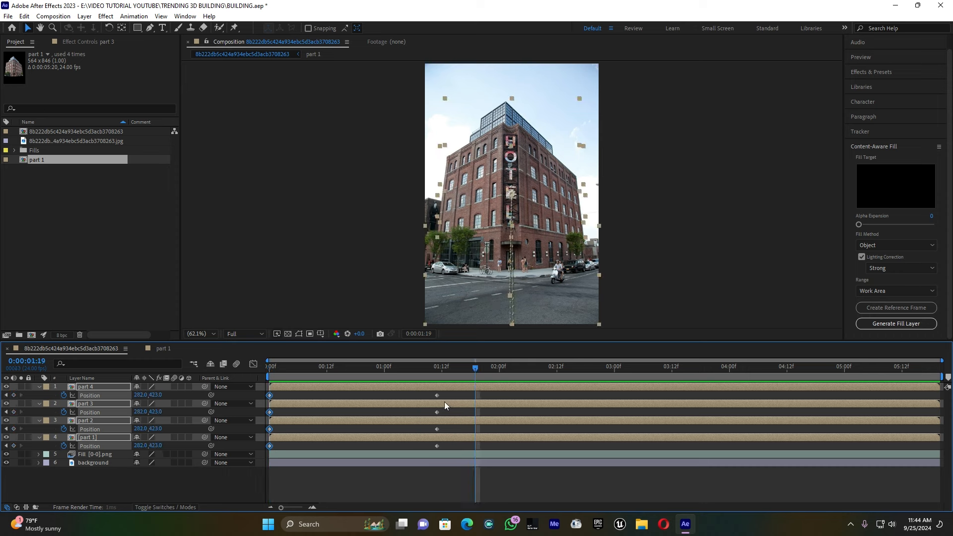
Shorten the rise by moving all four end Position keyframes to 1:00, and preview it
drag(453, 394, 399, 445)
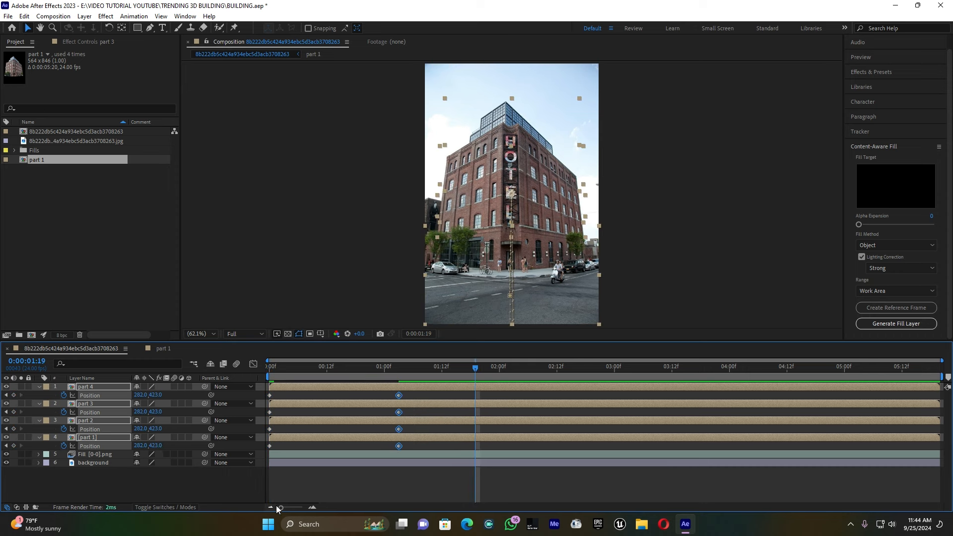
drag(399, 415, 385, 414)
drag(342, 364, 269, 365)
key(space)
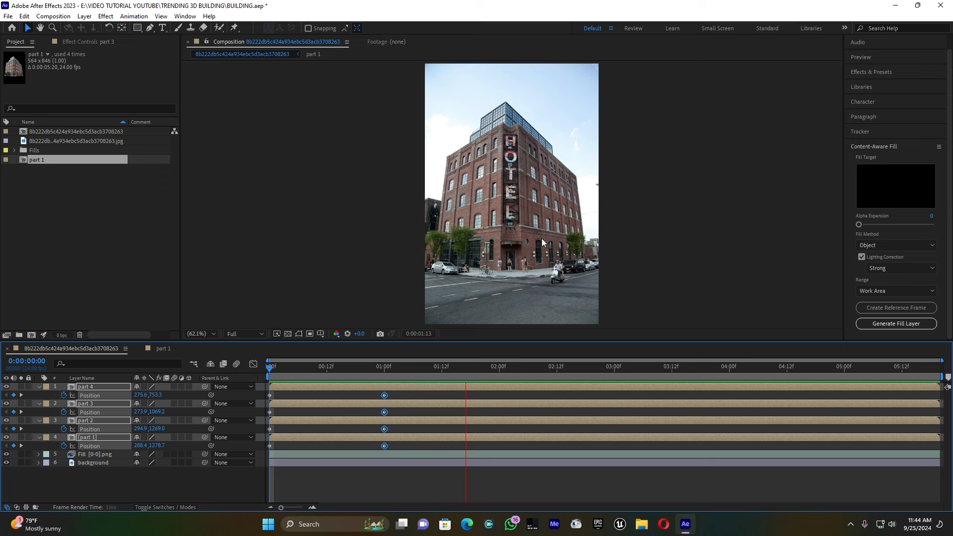
key(space)
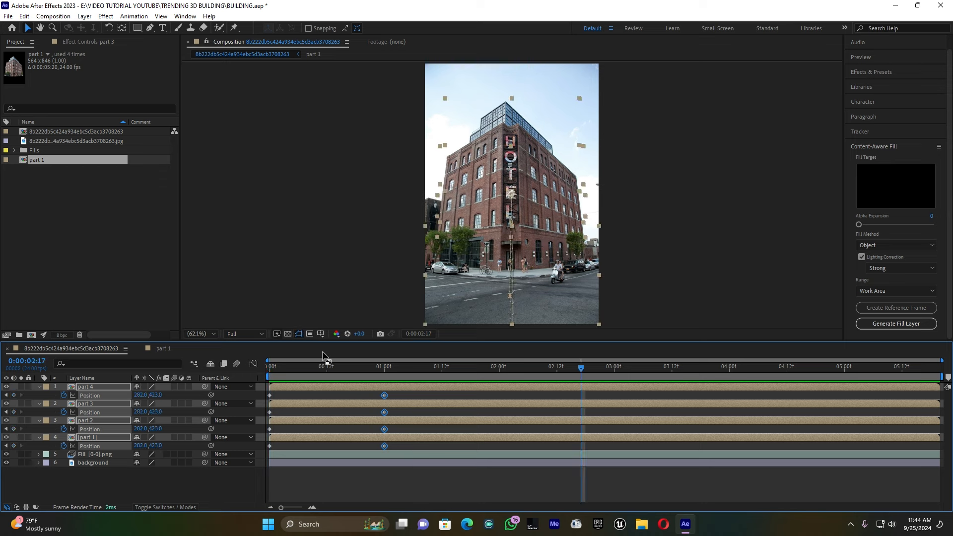
Move the end Position keyframes of all four part layers earlier, to about frame 19
drag(298, 367, 270, 366)
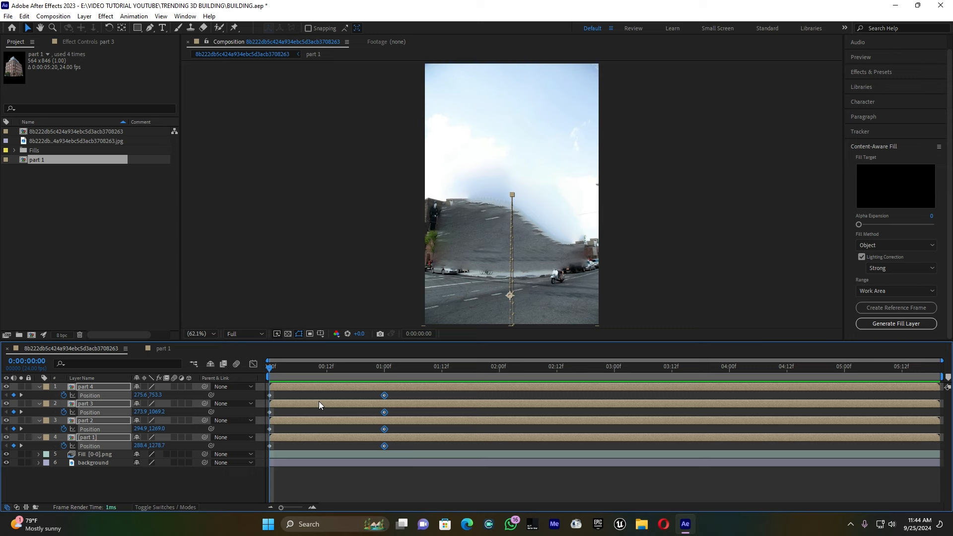
drag(354, 365, 328, 363)
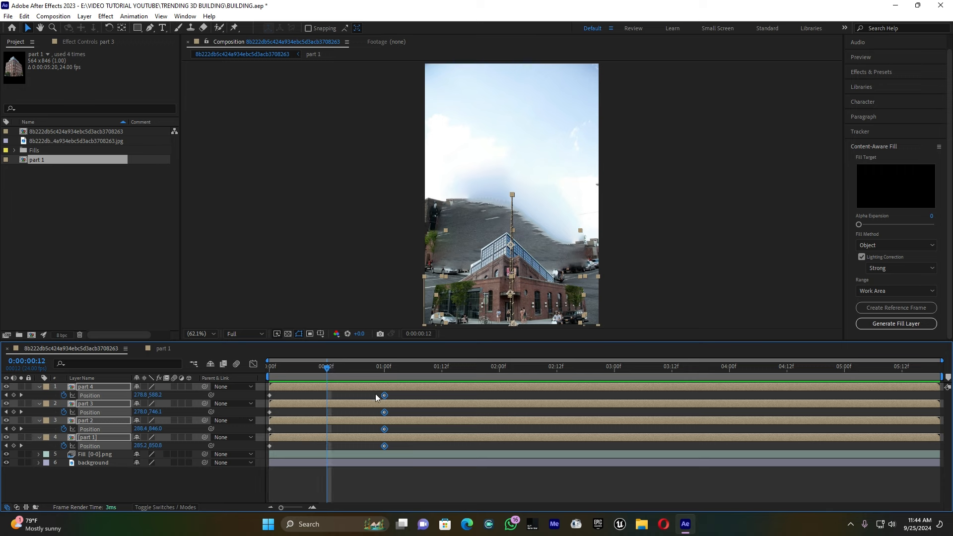
drag(403, 391, 361, 445)
At frame 8, raise part 1 alone to the top of the frame, to a Position of about 297.0, 294.8
drag(322, 371, 305, 367)
click(315, 439)
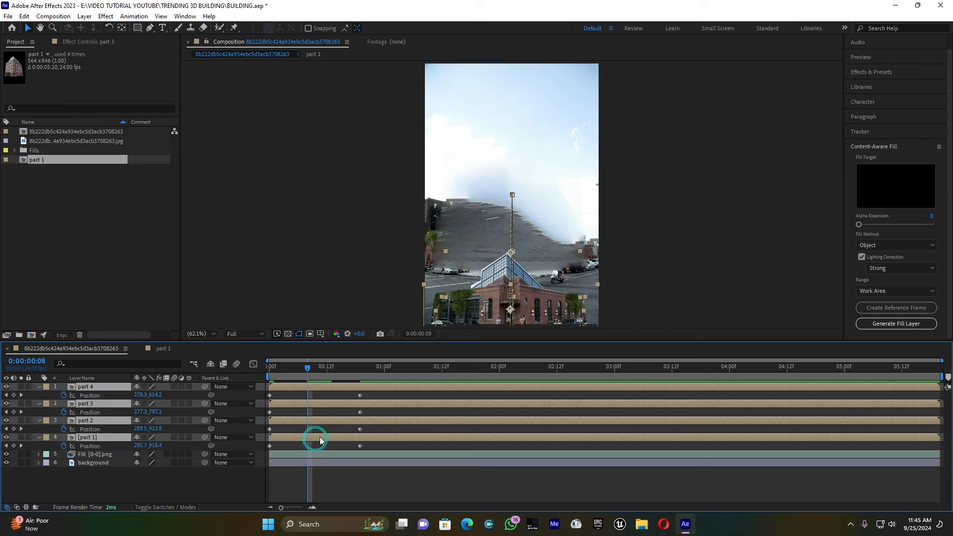
click(233, 484)
click(110, 436)
drag(516, 276, 519, 82)
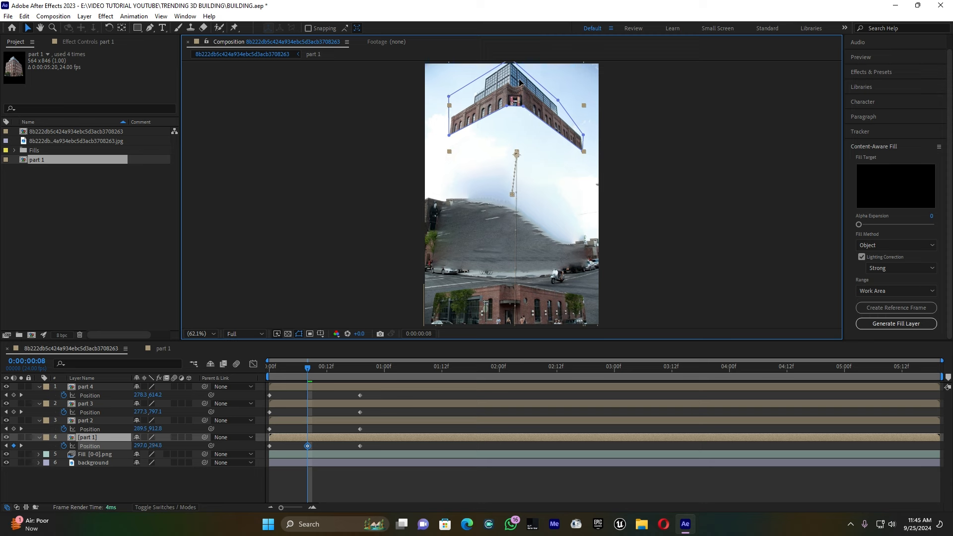
At frame 8, raise part 2 to just below part 1, to a Position of about 289.5, 355.2
click(90, 423)
drag(520, 307, 521, 135)
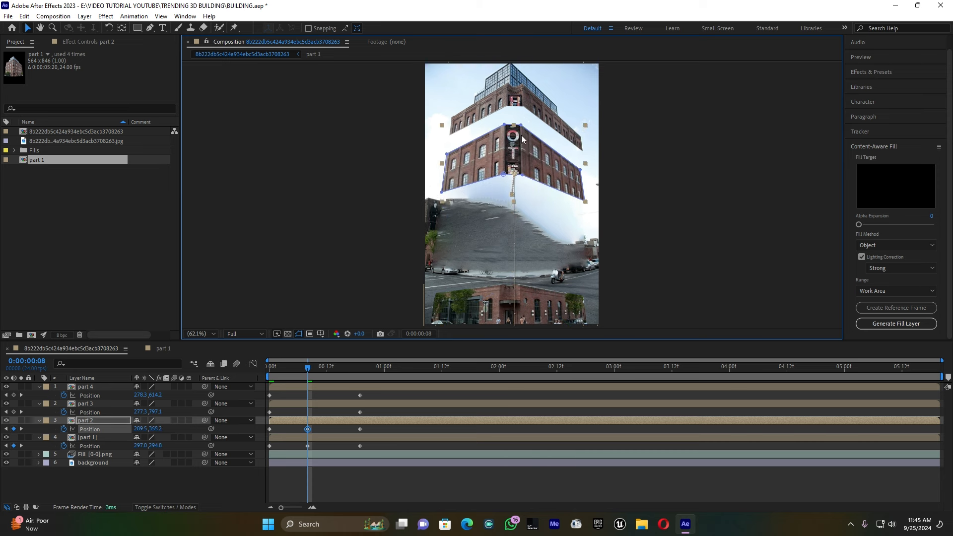
click(88, 405)
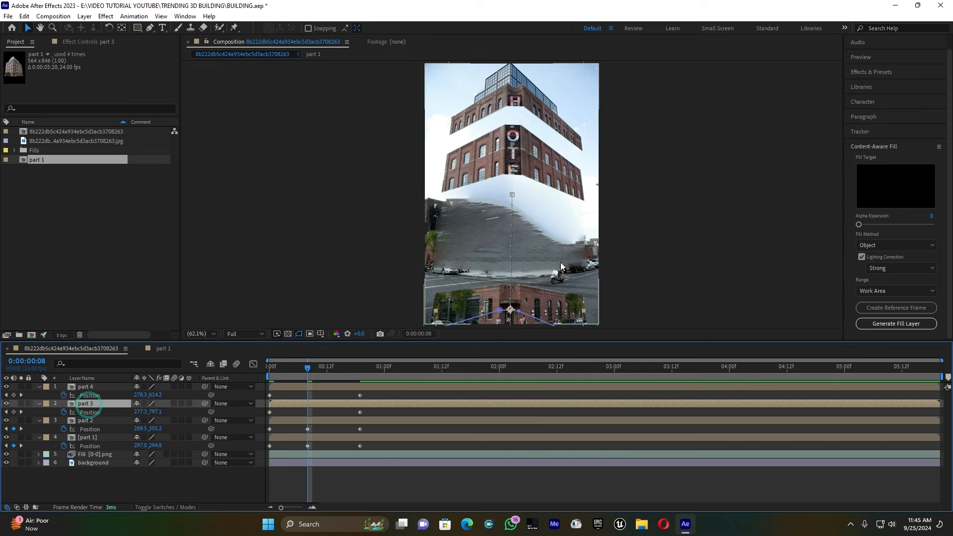
drag(533, 293, 534, 237)
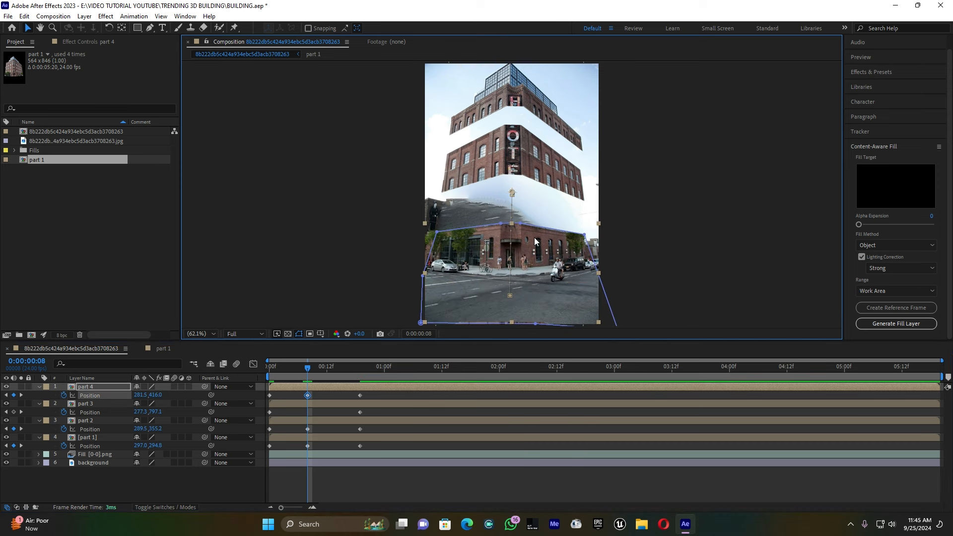
click(357, 413)
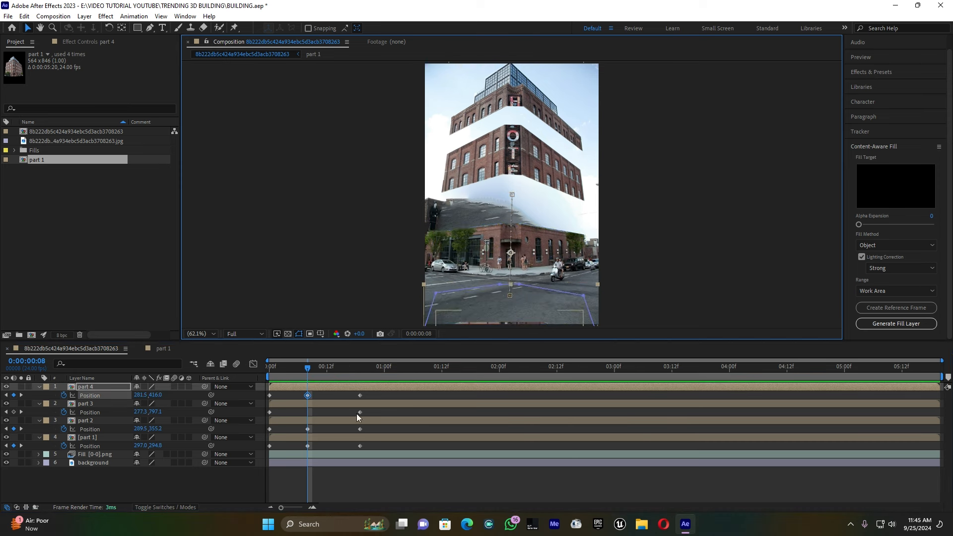
key(ctrl+z)
At frame 8, raise part 3 below part 2, to a Position of about 285.4, 424.9, and preview the animation
click(308, 403)
click(516, 289)
drag(516, 289, 520, 207)
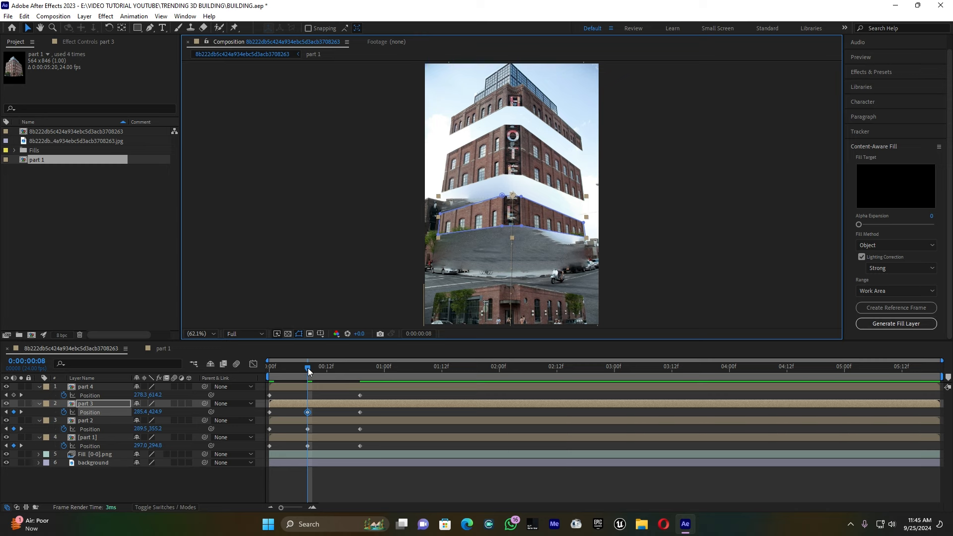
key(space)
key(space)
drag(306, 367, 263, 370)
key(space)
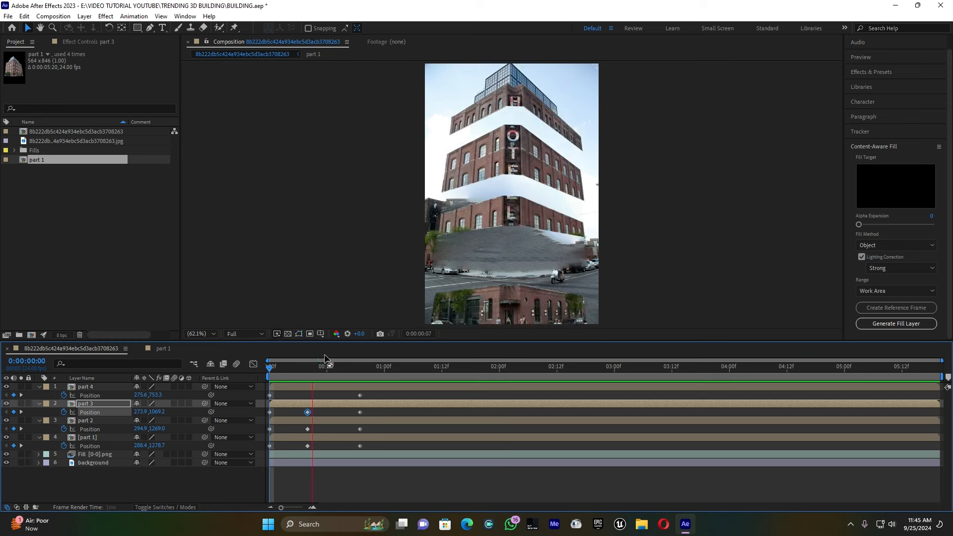
At frame 8, lower part 3 to a Position of about 282.2, 521.5, and preview the animation from the start
mouse_move(311, 367)
mouse_down()
mouse_move(280, 368)
mouse_move(315, 357)
mouse_move(308, 359)
mouse_up()
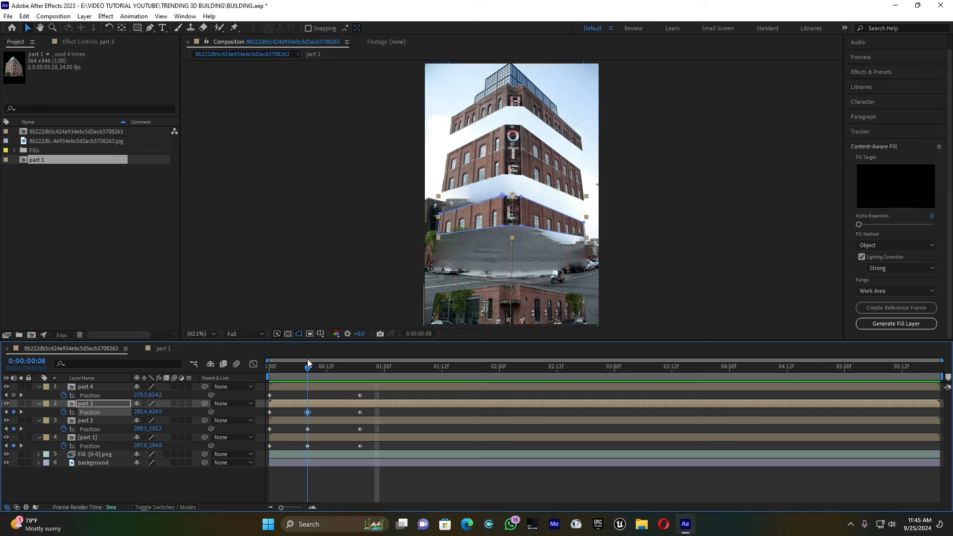
click(538, 228)
drag(537, 229, 538, 252)
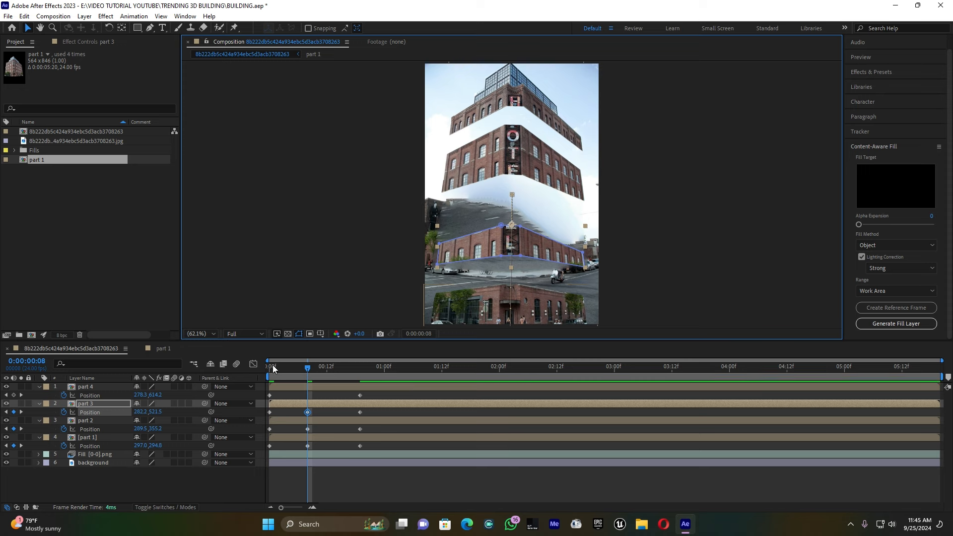
click(276, 368)
key(space)
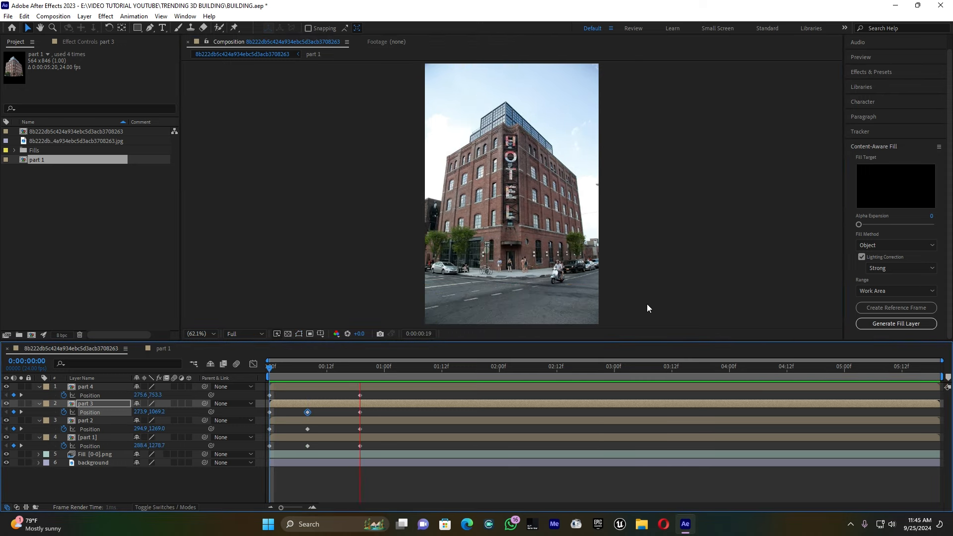
key(space)
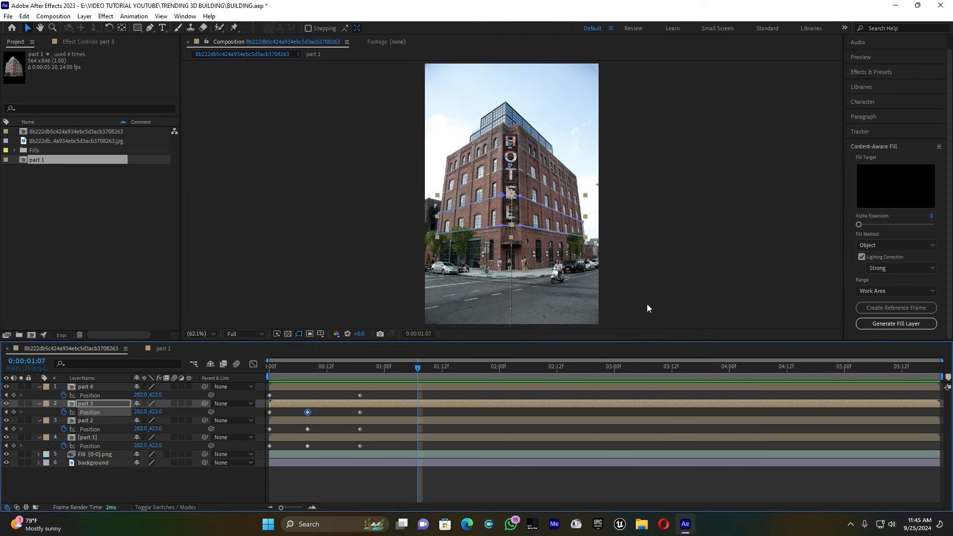
Add a Position keyframe to part 4 at frame 8, keeping its current position, and preview the animation
drag(325, 369, 307, 371)
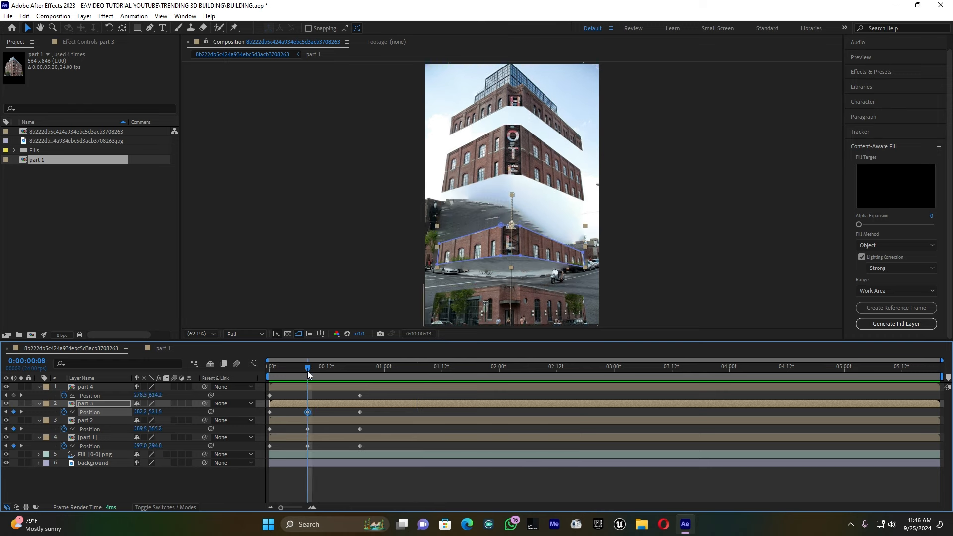
click(307, 395)
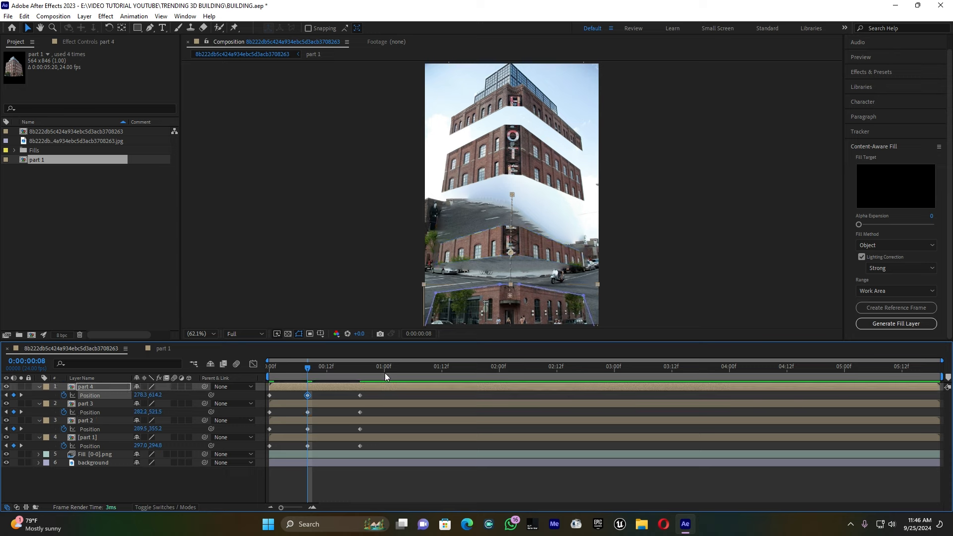
key(space)
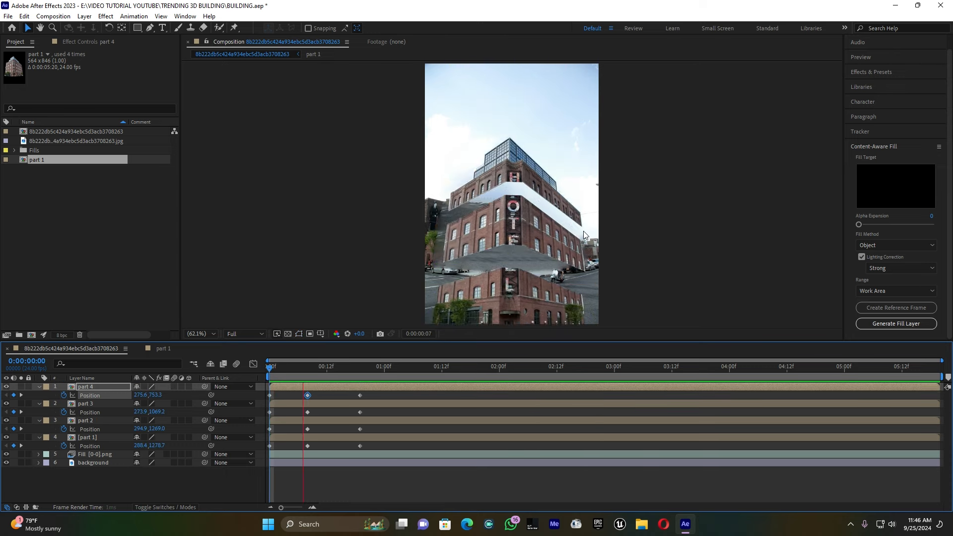
key(space)
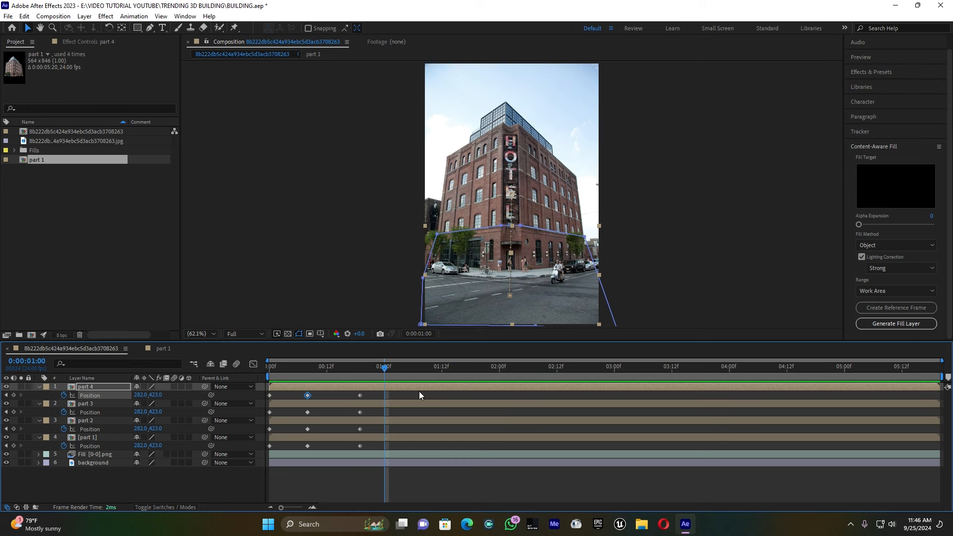
Apply Easy Ease to all Position keyframes of the four part layers, and preview the animation
drag(434, 394, 377, 405)
drag(258, 461, 255, 459)
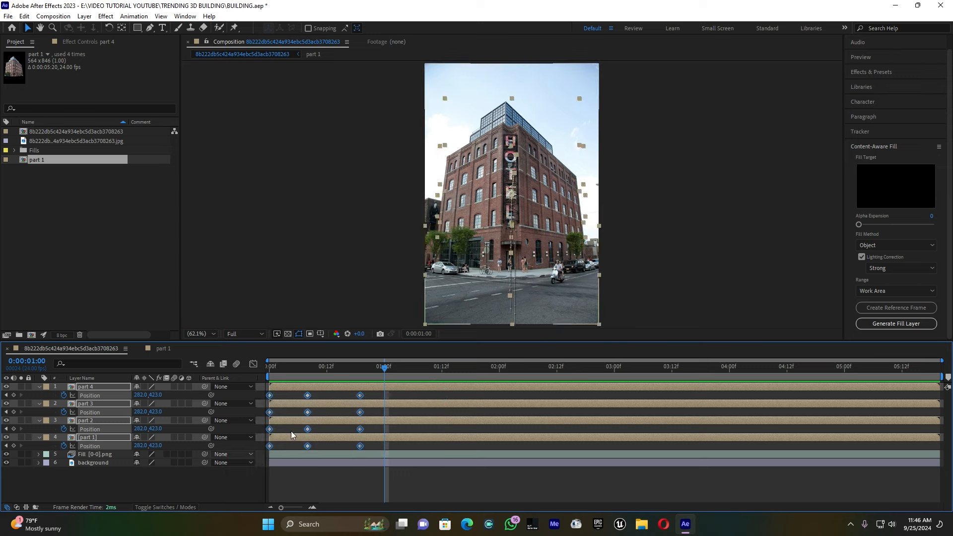
right_click(307, 397)
mouse_move(356, 388)
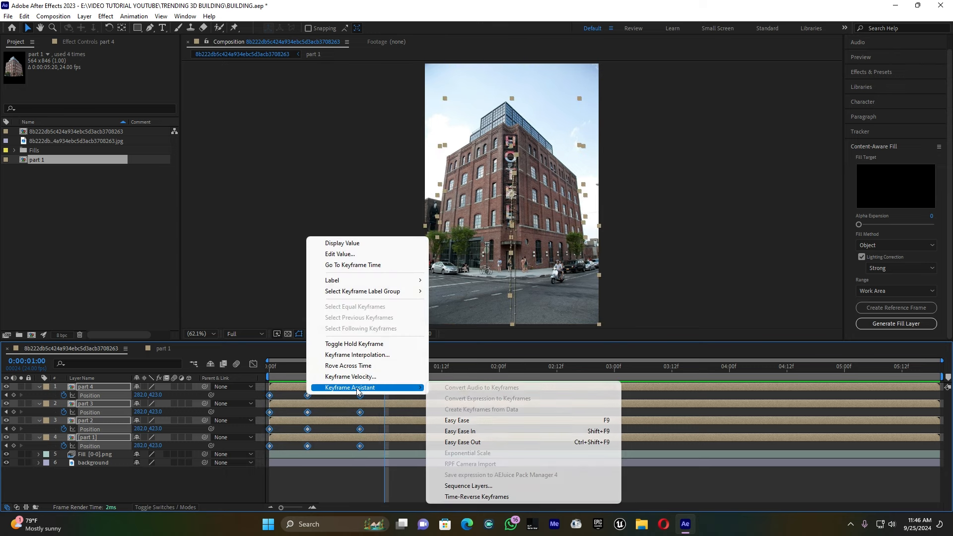
click(503, 421)
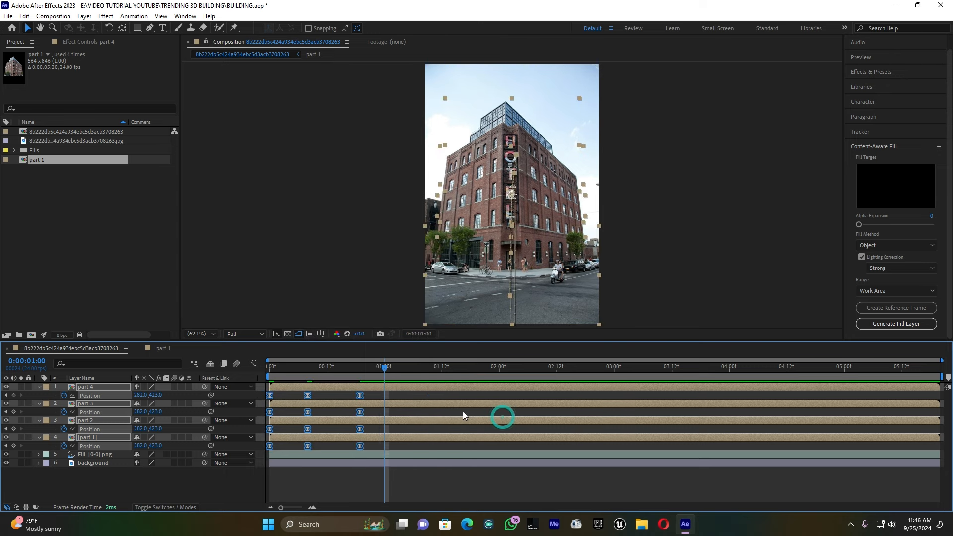
key(space)
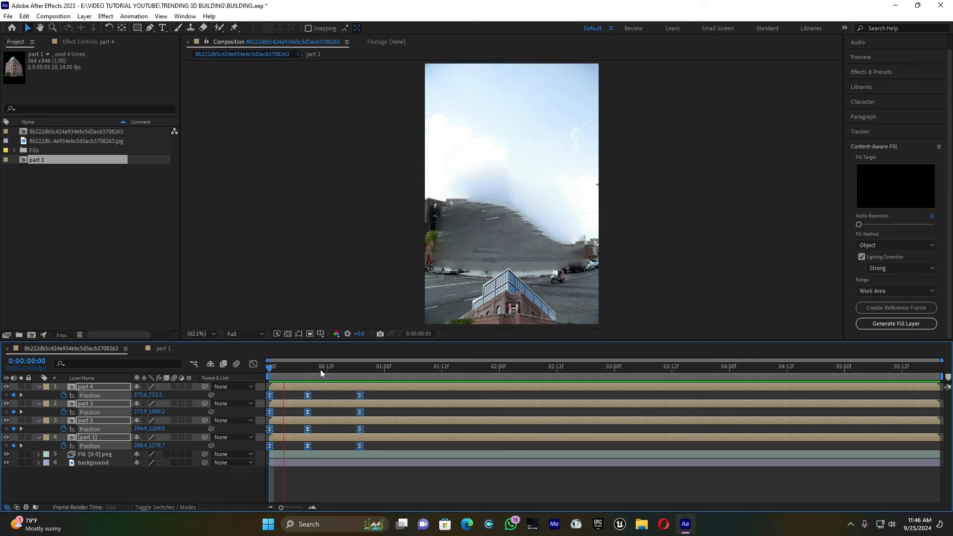
key(space)
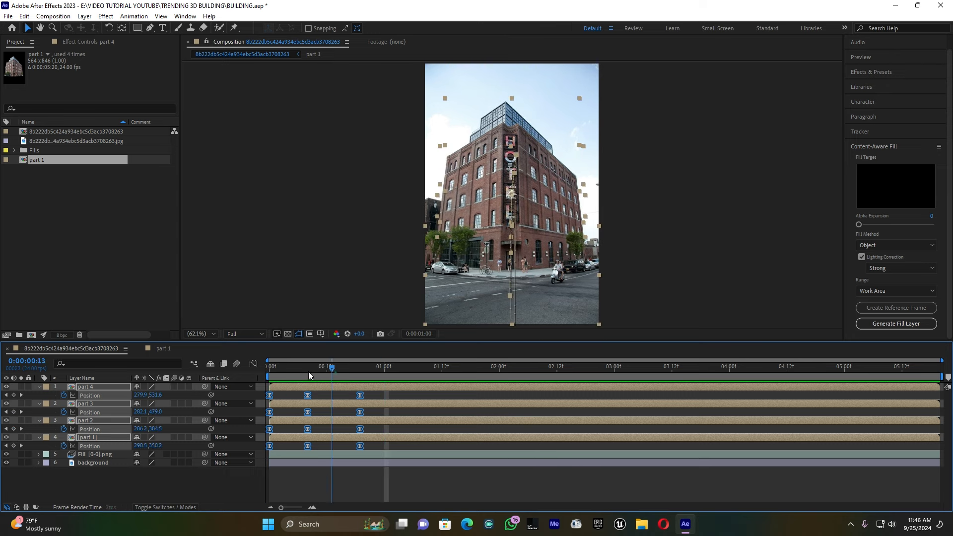
Show the speed graph of the four Position properties and shorten the outgoing ease handles of the first keyframes
drag(331, 368, 258, 377)
drag(281, 506, 300, 507)
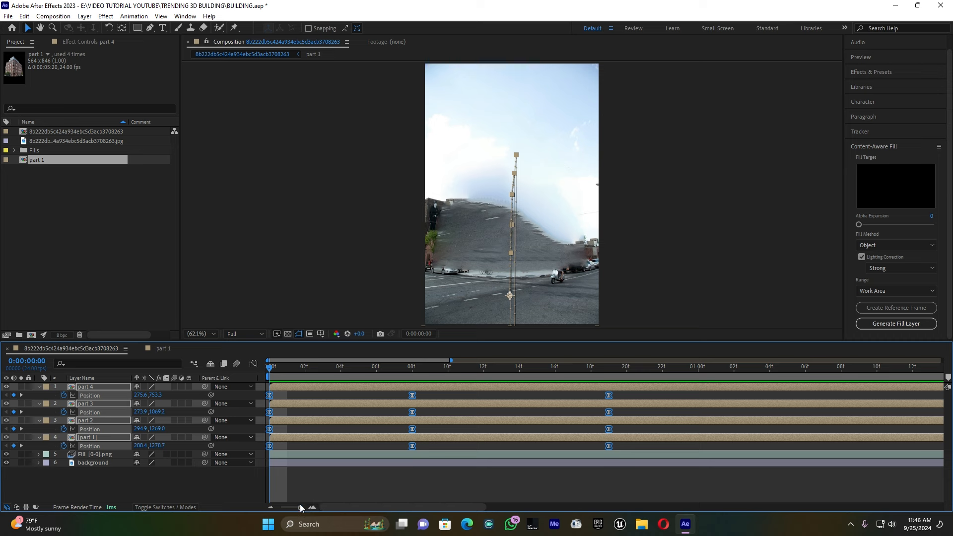
click(253, 364)
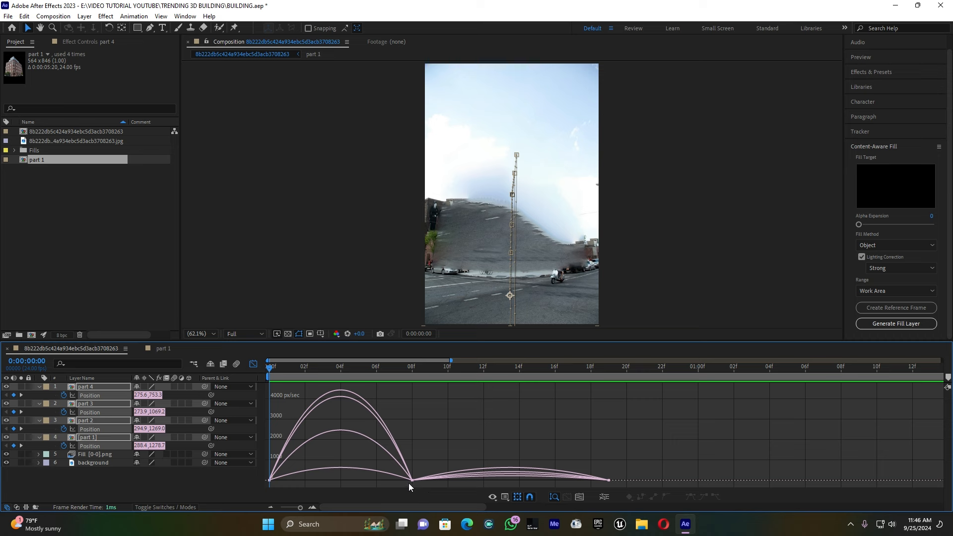
drag(320, 482, 279, 479)
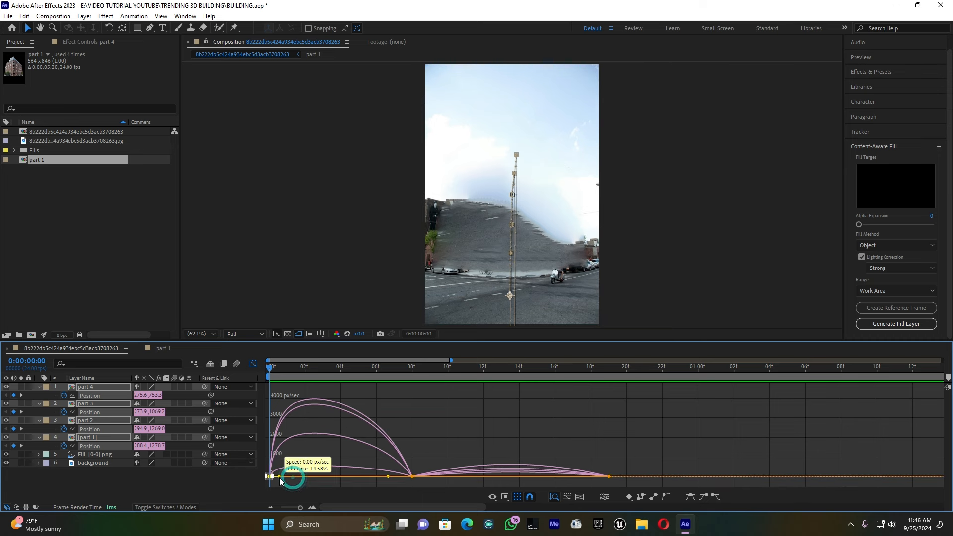
Undo the single-layer handle change and lengthen the incoming ease handles of all frame 8 keyframes back to about frame 4
drag(388, 477, 361, 479)
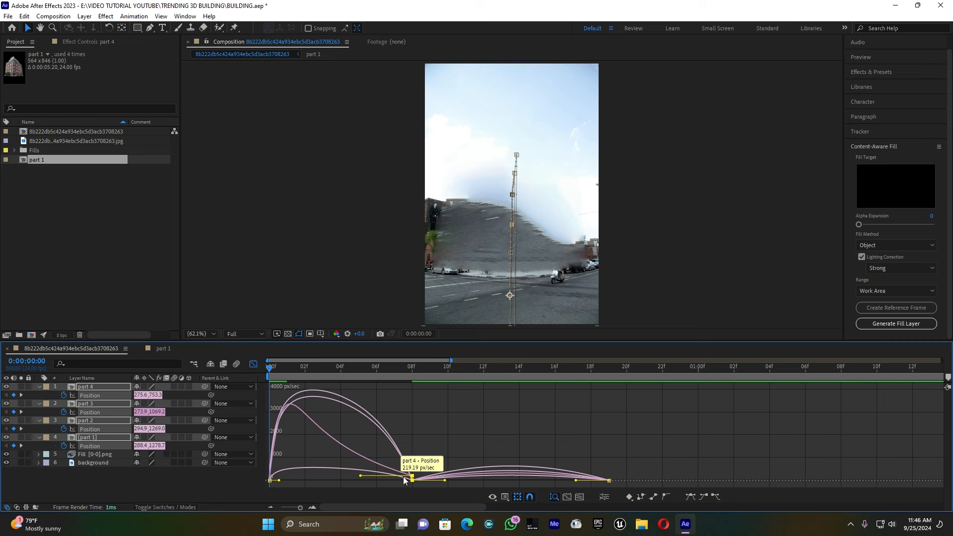
key(ctrl+z)
drag(434, 454, 338, 481)
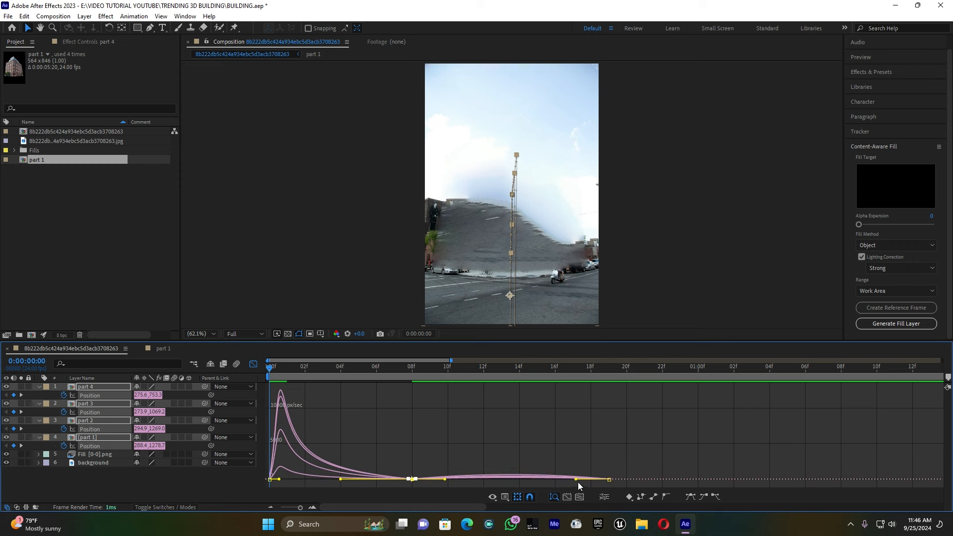
Shorten the incoming ease handles of the end keyframes and lengthen the outgoing handles of the frame 8 keyframes to about frame 13
drag(576, 481, 586, 480)
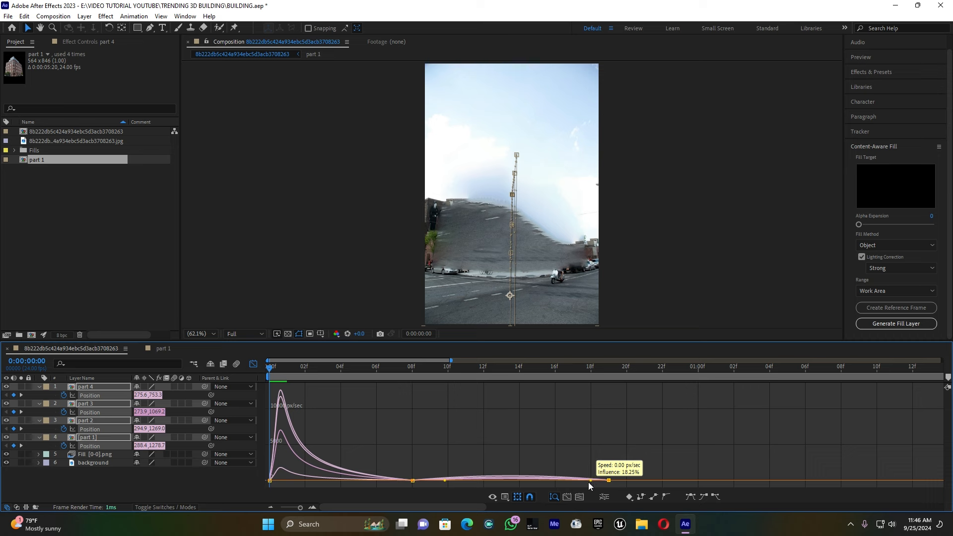
key(ctrl+z)
drag(622, 462, 591, 476)
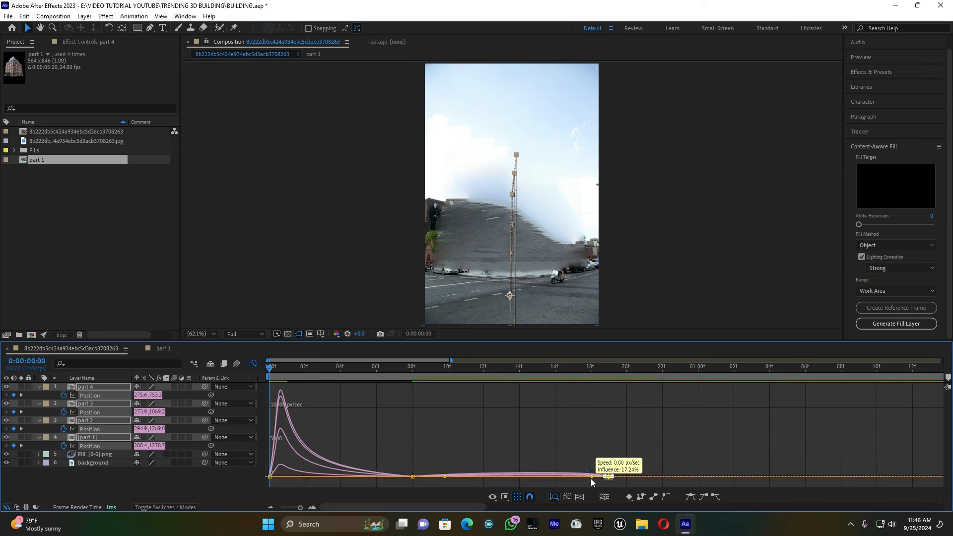
click(412, 476)
drag(445, 476, 606, 476)
key(ctrl+z)
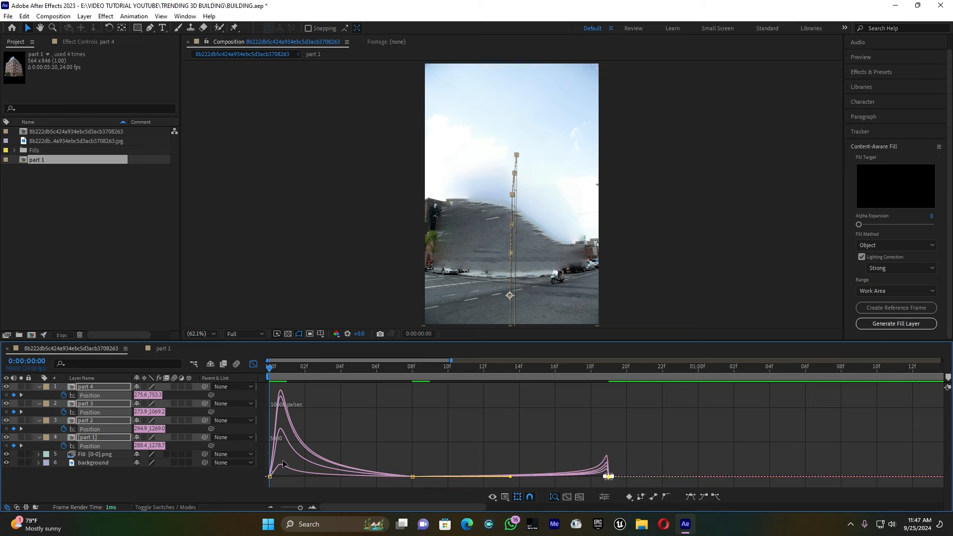
Shorten the outgoing ease handles of the first keyframes further for a sharper starting speed peak, and preview the animation
drag(296, 485, 272, 477)
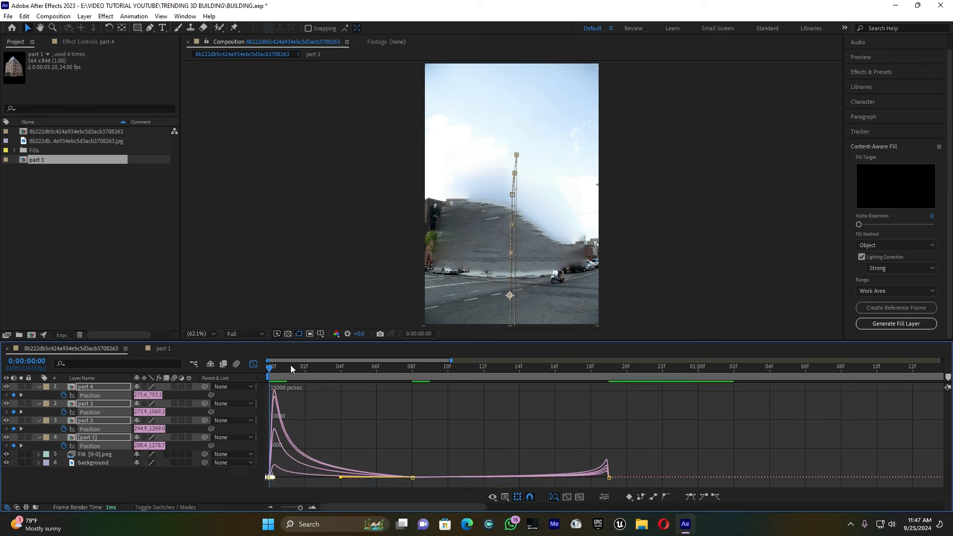
key(space)
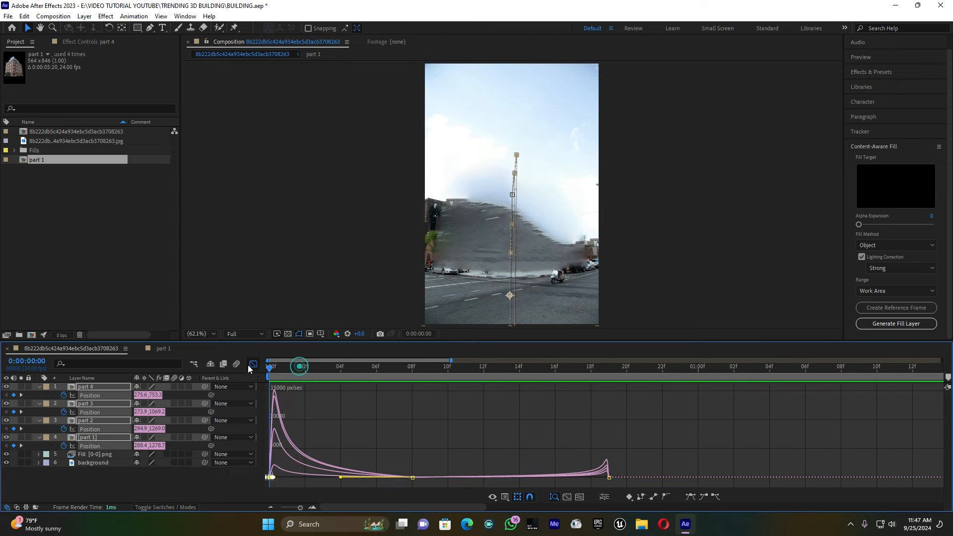
key(space)
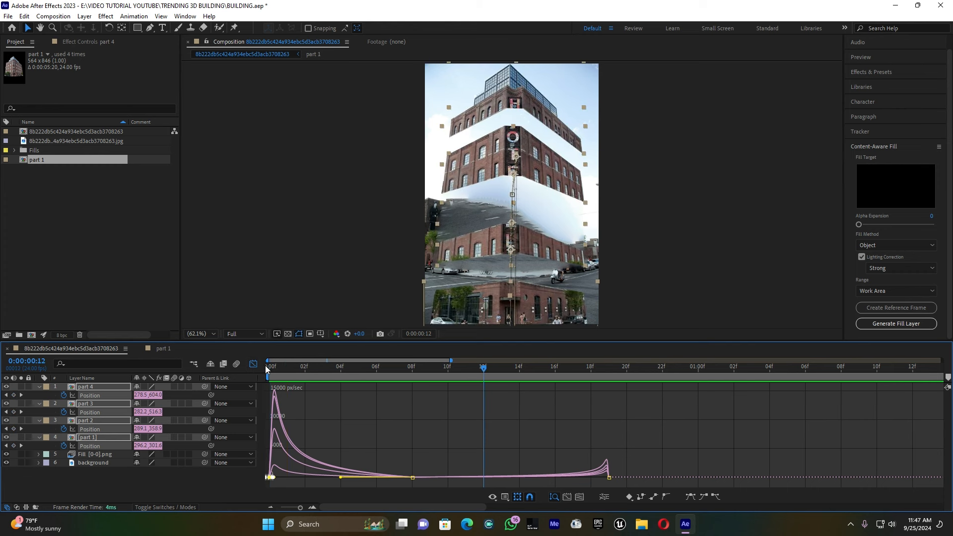
key(space)
key(space)
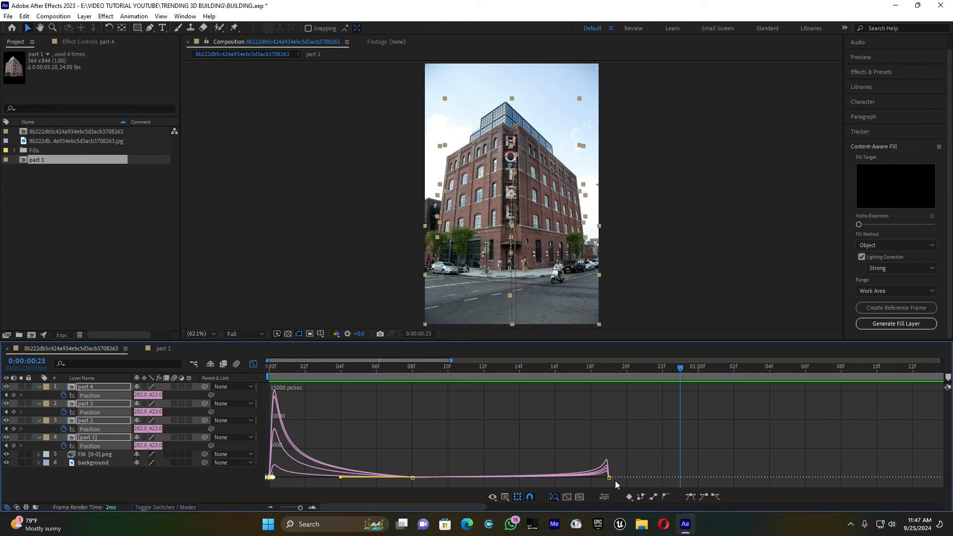
Slightly adjust the end Position keyframes near frame 19 in the speed graph, and preview the animation from the start
click(609, 477)
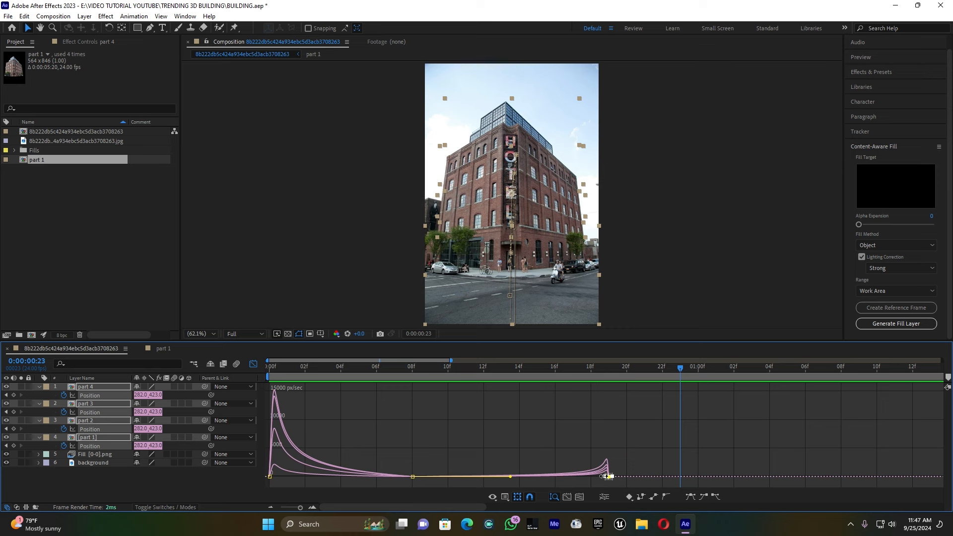
drag(606, 477, 609, 480)
click(559, 440)
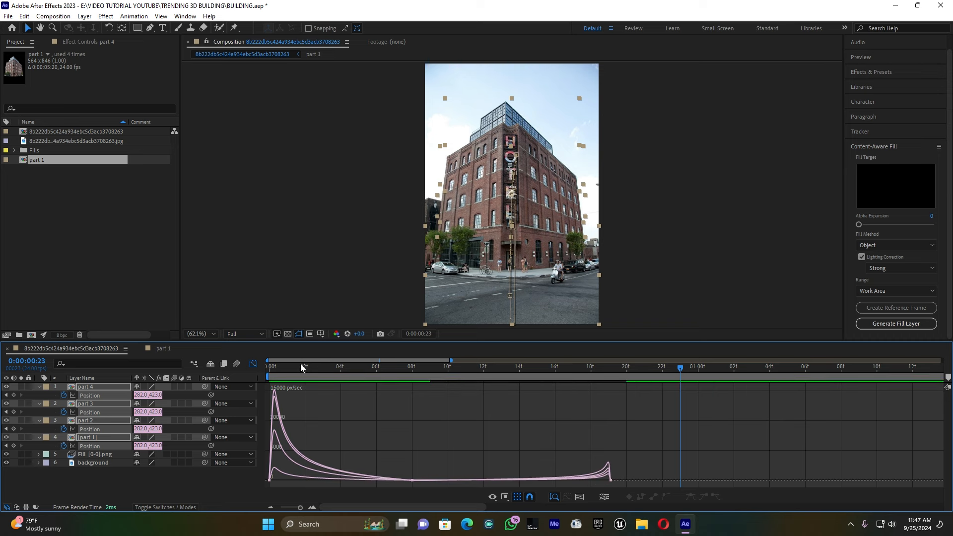
drag(281, 367, 244, 365)
key(space)
key(space)
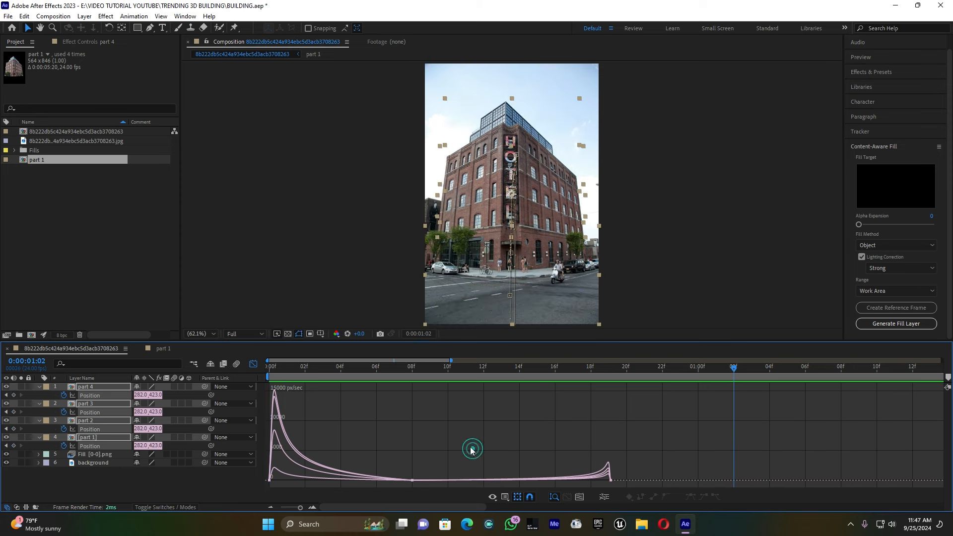
Switch from the speed graph back to the layer keyframe view and preview the animation from the first frame
click(253, 363)
drag(299, 506, 292, 507)
drag(296, 368, 267, 368)
key(space)
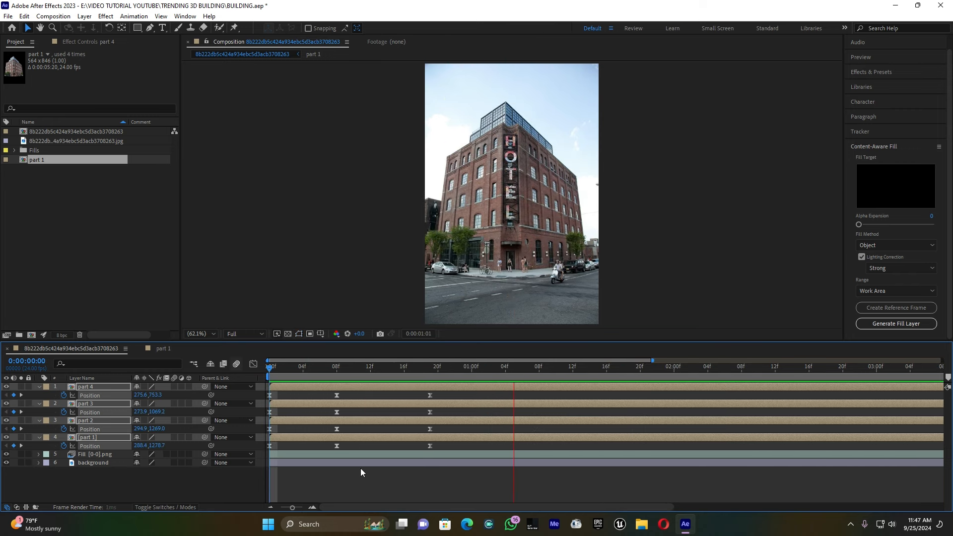
Move the middle Position keyframes of all four parts earlier to about frame 5 and preview the animation from the start
key(space)
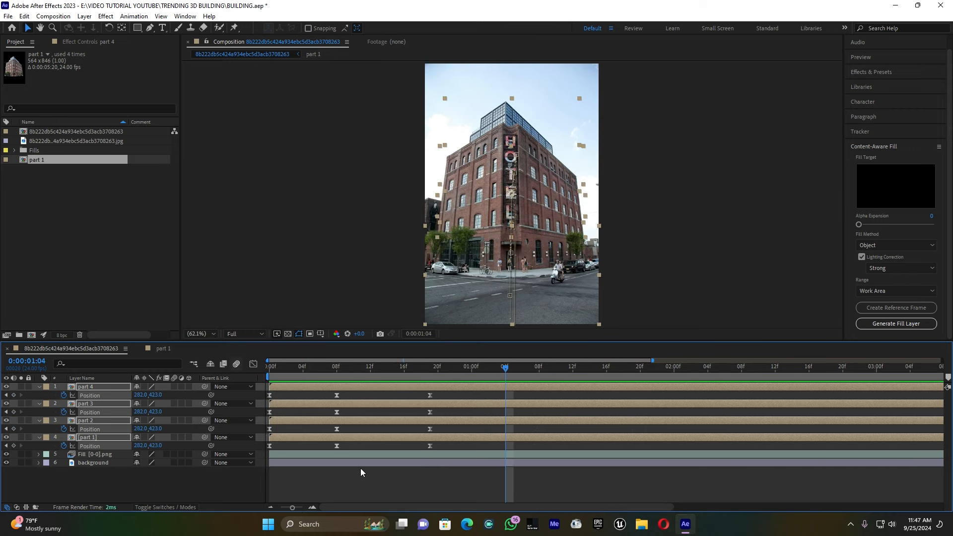
click(438, 498)
drag(351, 388, 311, 445)
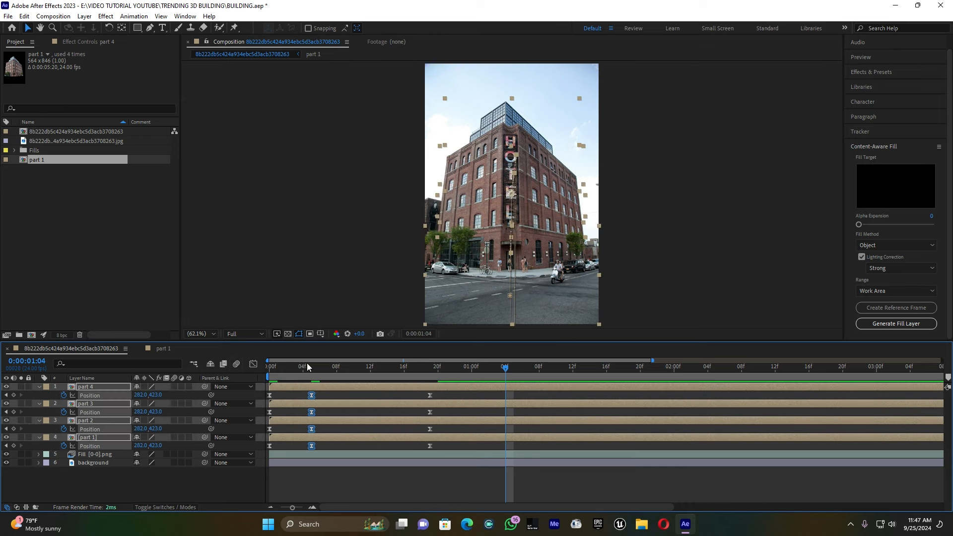
drag(285, 367, 261, 368)
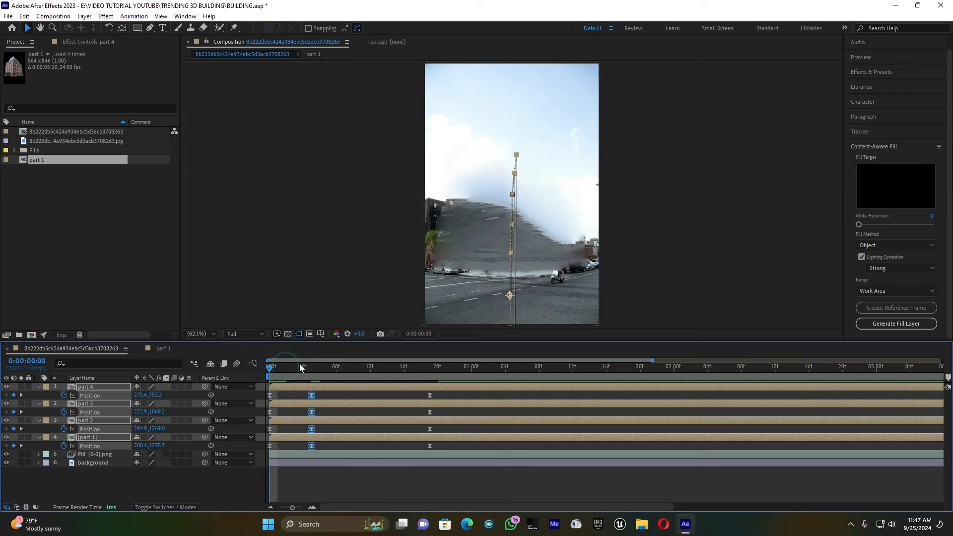
key(space)
Move the middle Position keyframes of all four parts to frame 9 and the end keyframes to 1:01, and preview the animation
drag(340, 393, 345, 429)
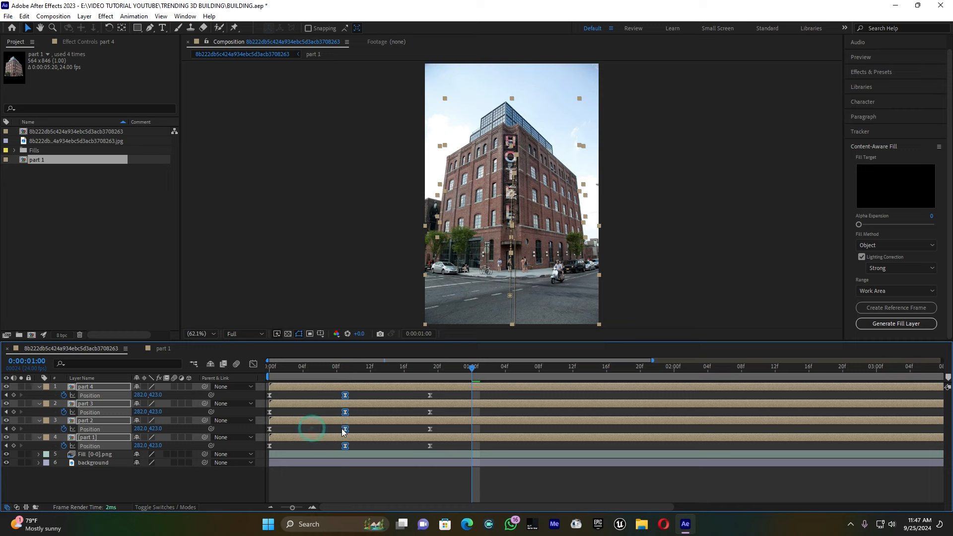
drag(415, 390, 480, 445)
drag(315, 368, 262, 370)
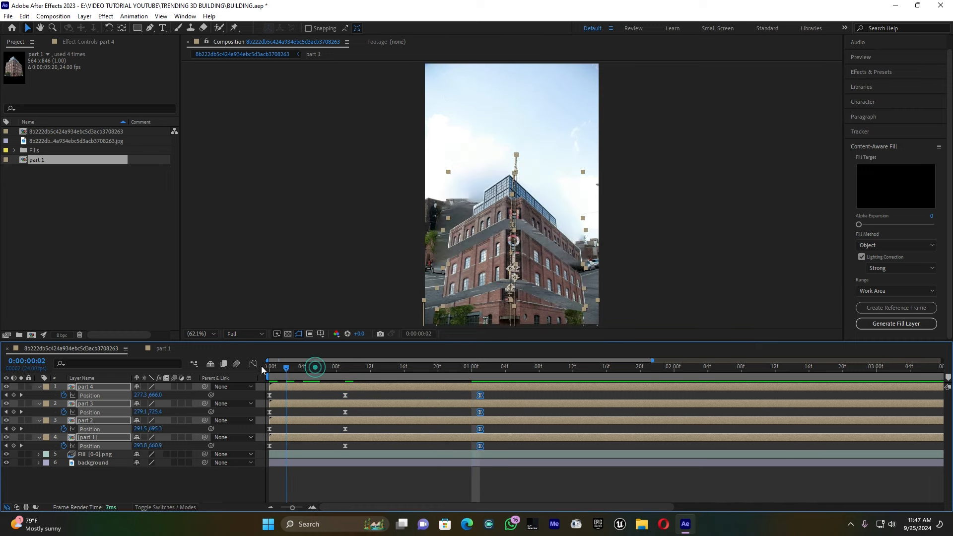
key(space)
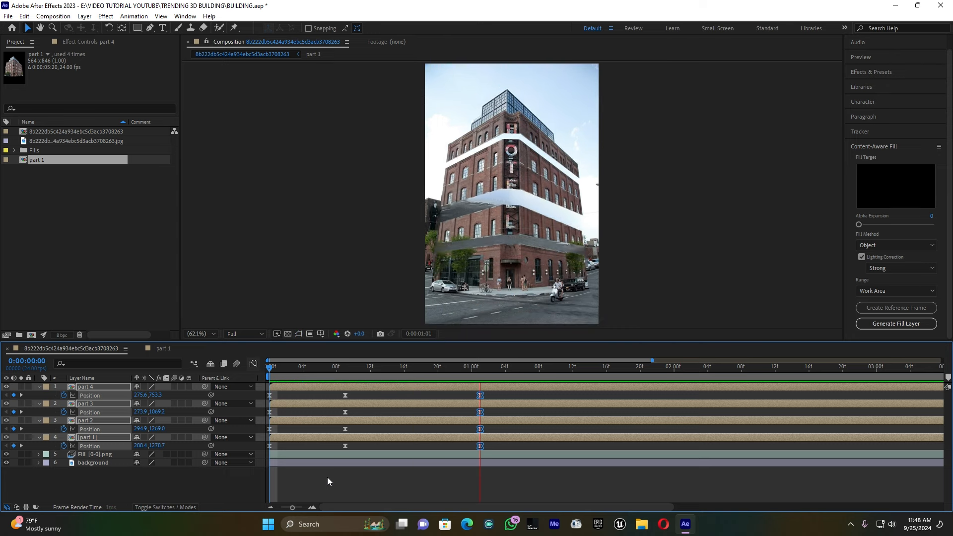
key(space)
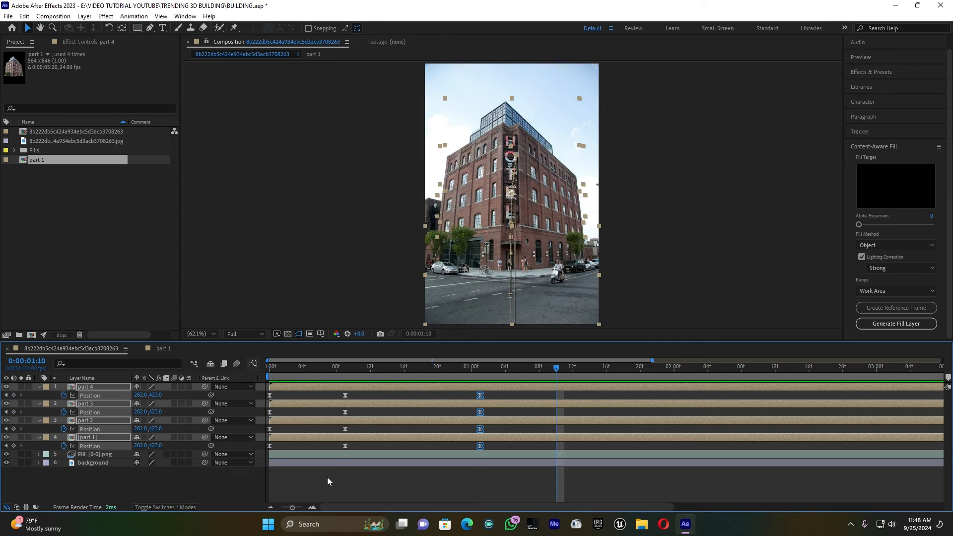
Stagger the part 2, part 3 and part 4 layers to start at frames 2, 4 and 6, and preview the animation
click(332, 483)
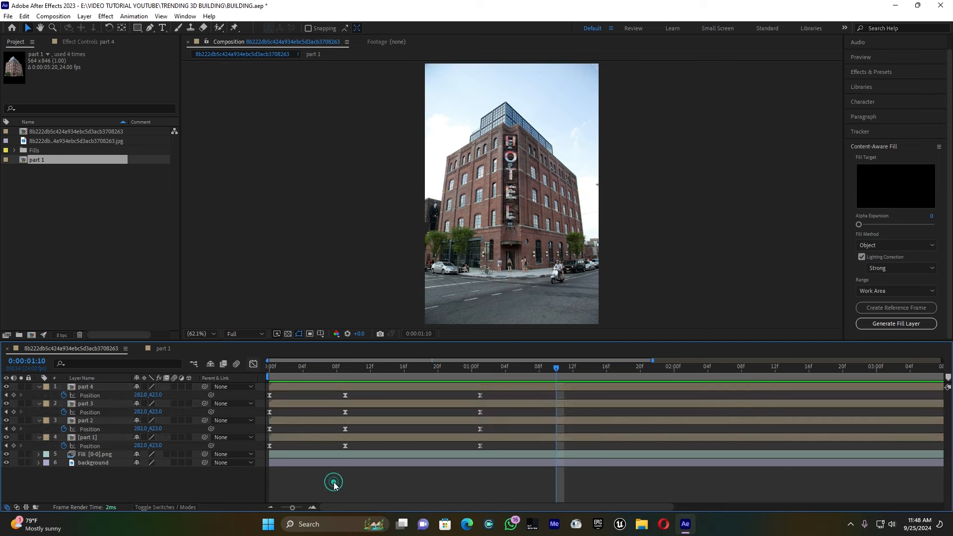
click(282, 437)
drag(281, 421, 343, 389)
click(284, 368)
drag(284, 368, 269, 368)
key(space)
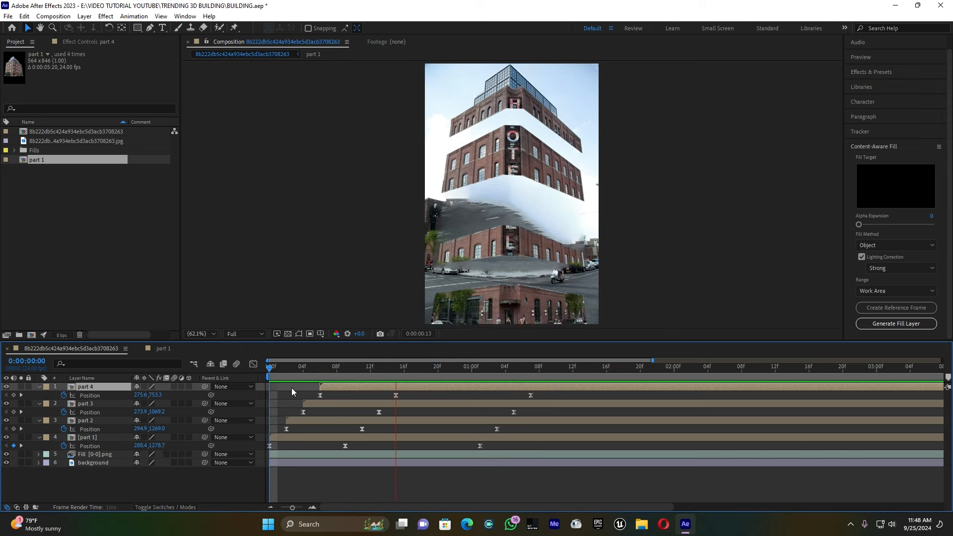
key(space)
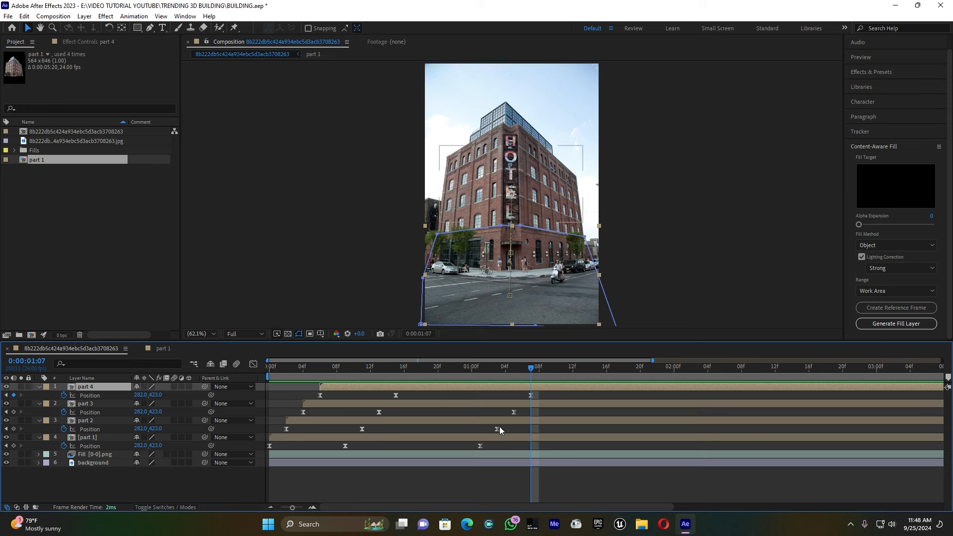
Align the end Position keyframes of part 2, part 3 and part 4 with part 1's at 1:01, and preview the animation
drag(498, 430, 463, 396)
drag(292, 368, 254, 369)
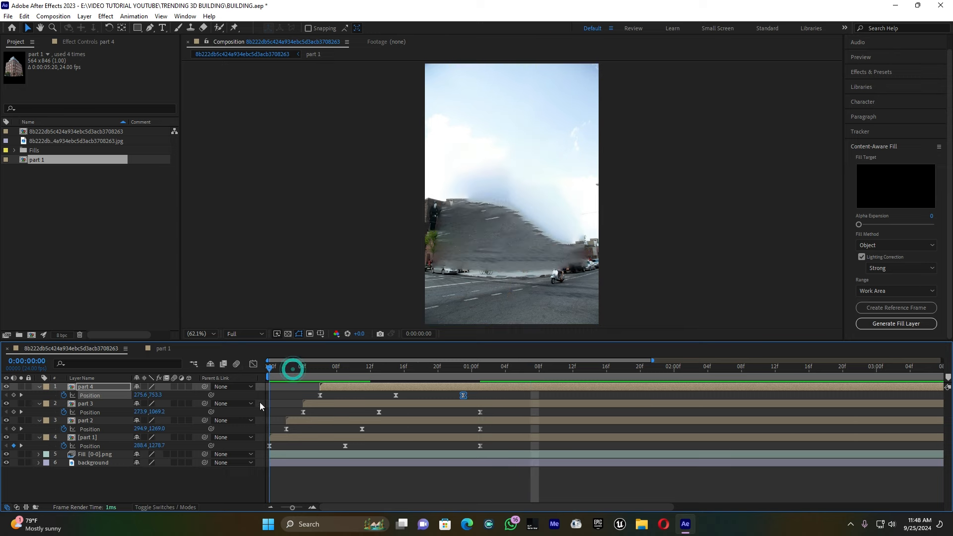
key(space)
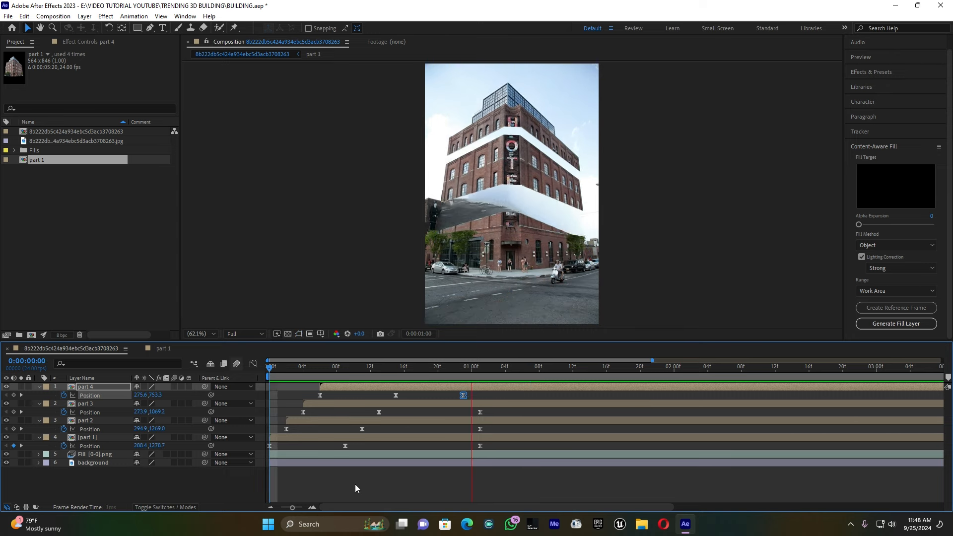
drag(463, 396, 480, 396)
drag(321, 366, 270, 367)
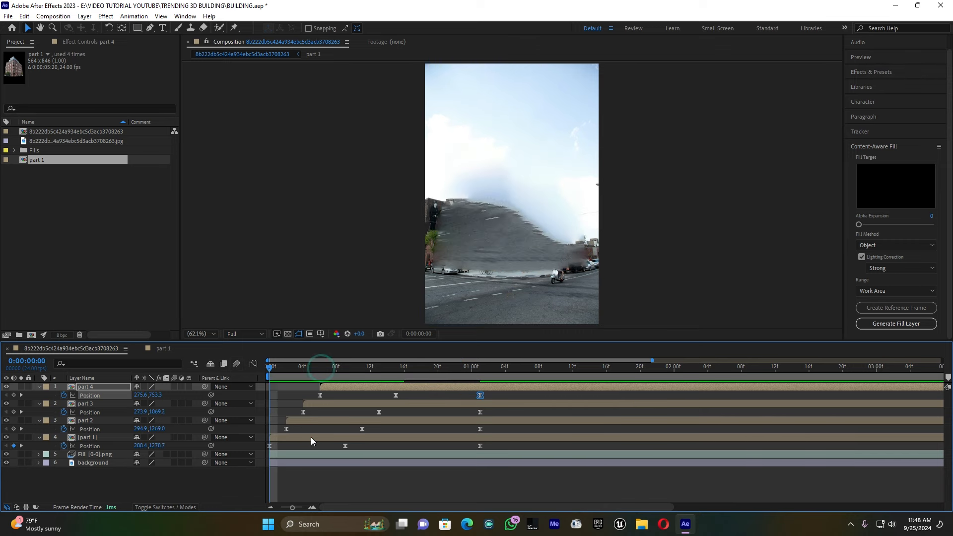
key(space)
key(space)
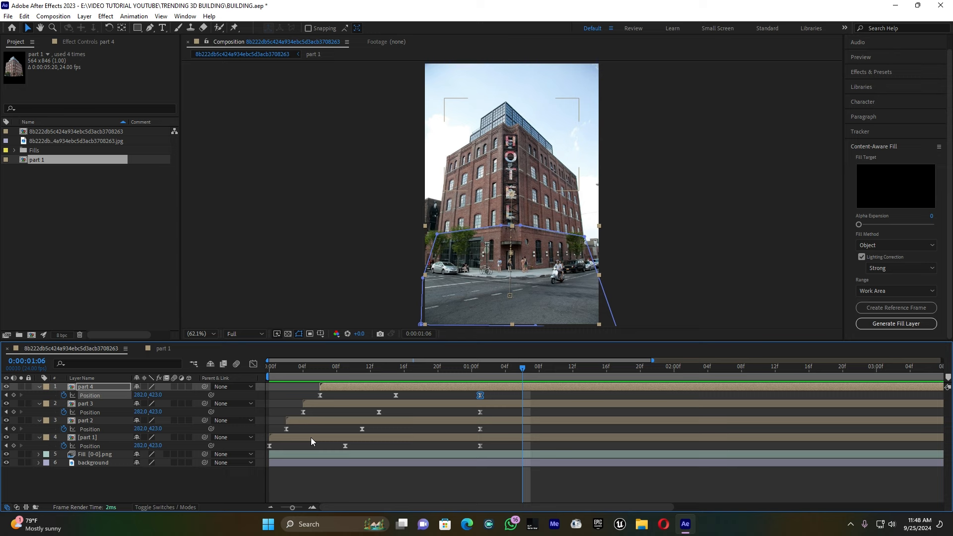
Lengthen the incoming ease handles of all four end keyframes slightly in the speed graph, and preview the animation in layer view
drag(492, 396, 466, 449)
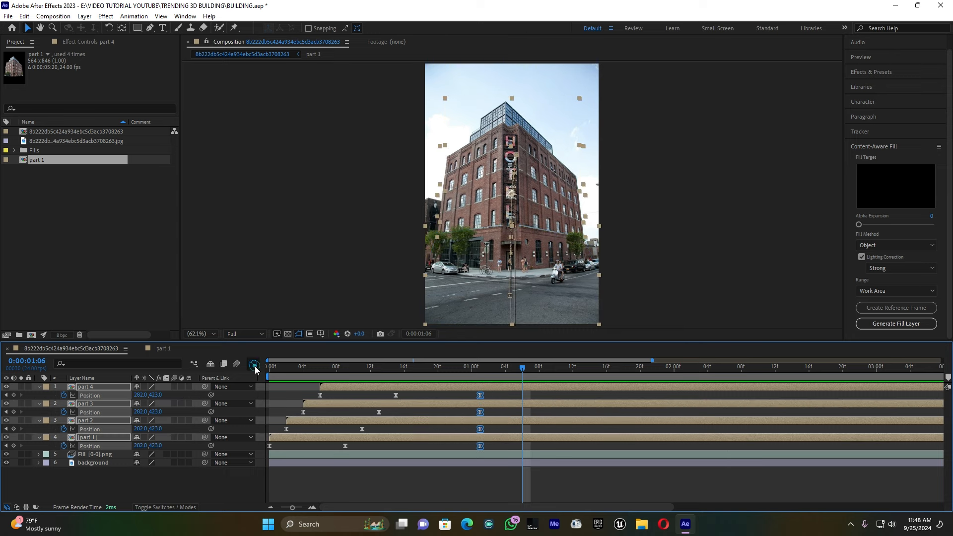
click(254, 366)
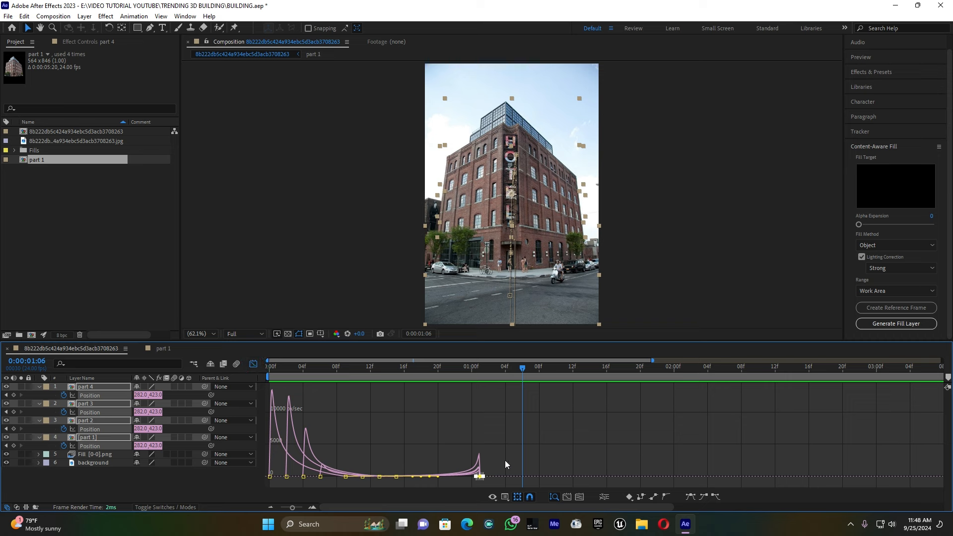
drag(293, 508, 306, 510)
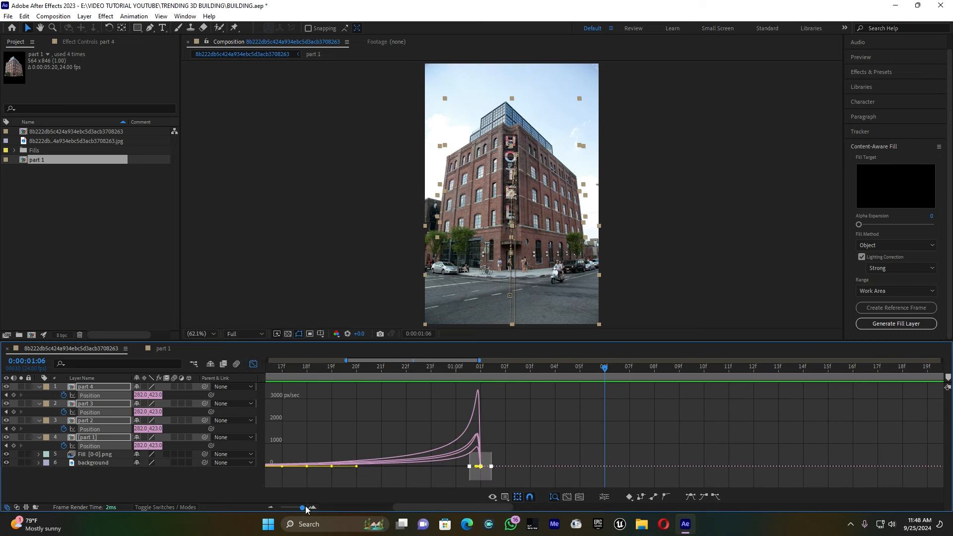
drag(471, 470, 463, 476)
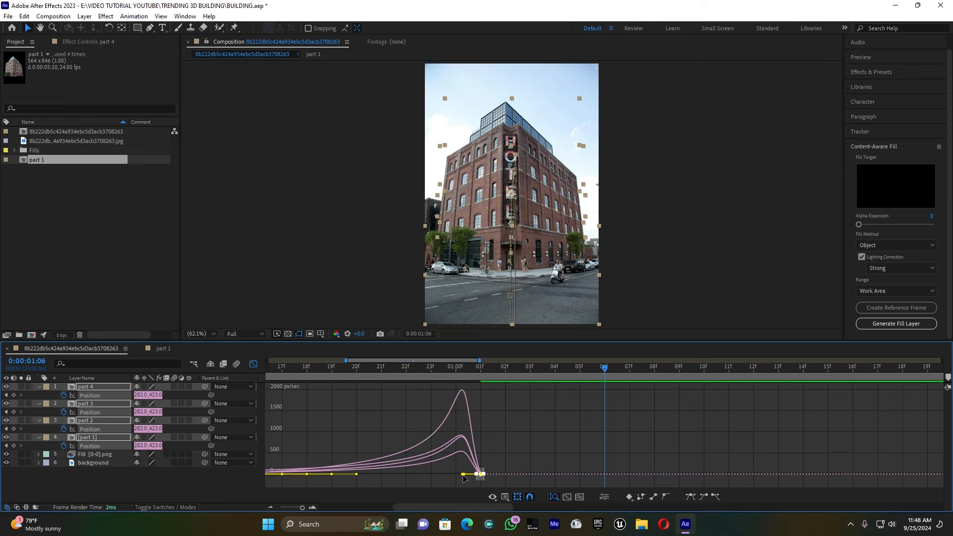
click(253, 364)
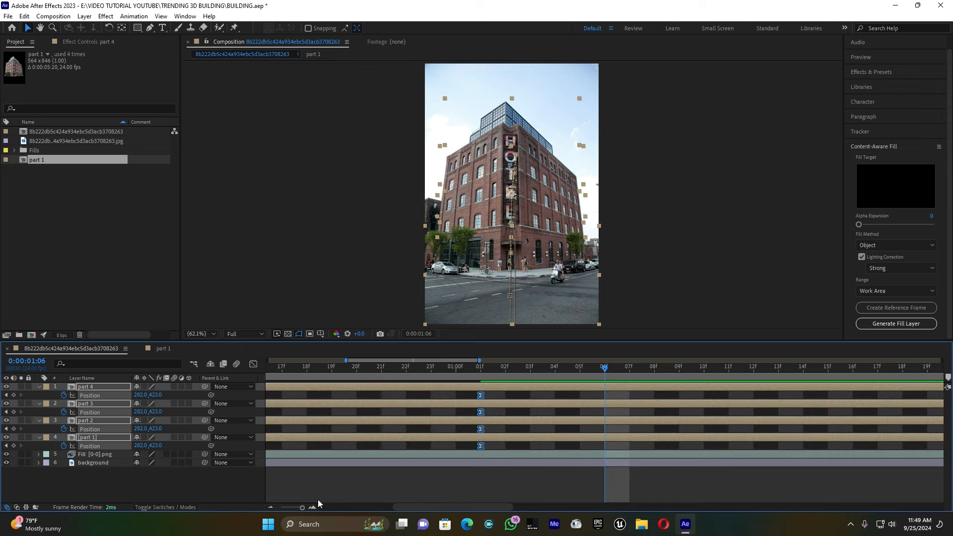
drag(302, 505, 287, 504)
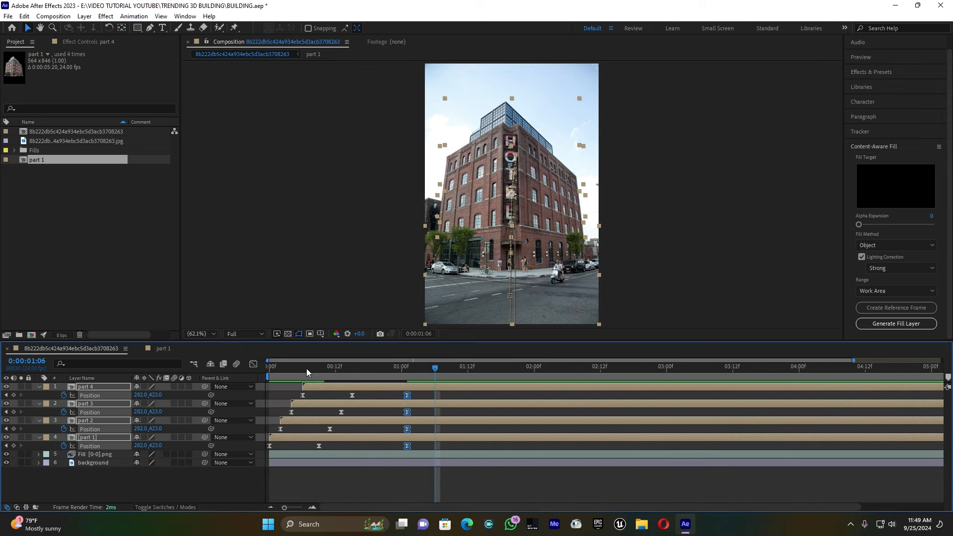
key(space)
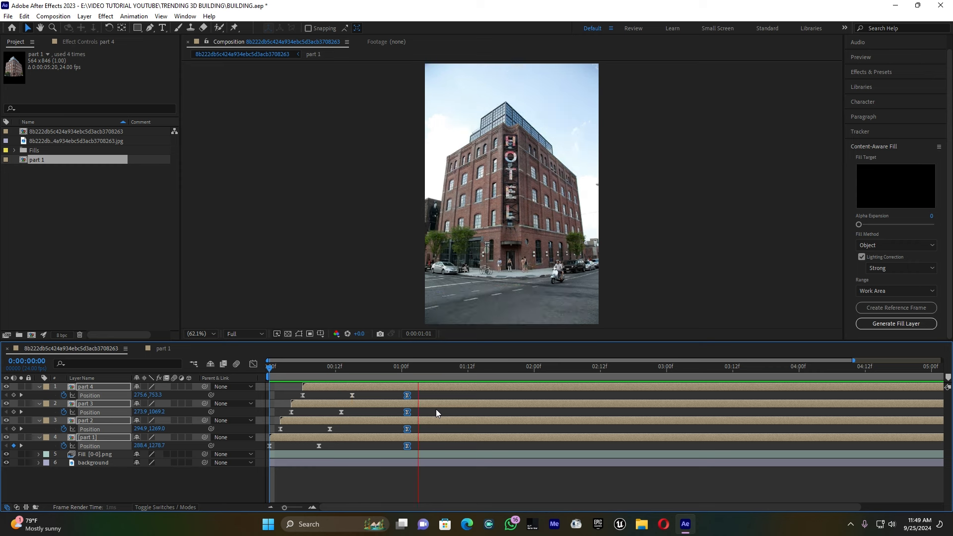
key(space)
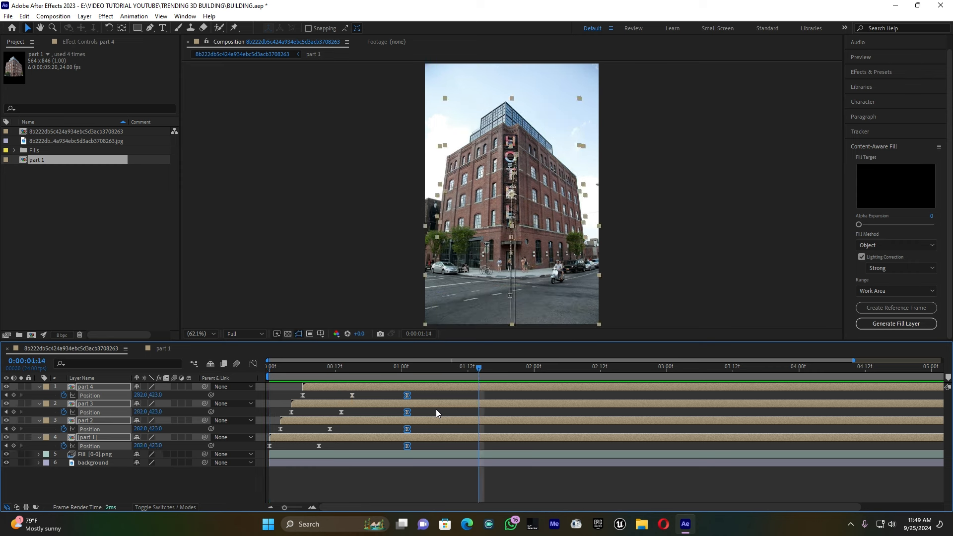
Deselect the keyframes and collapse the Position properties of the four part layers
click(410, 482)
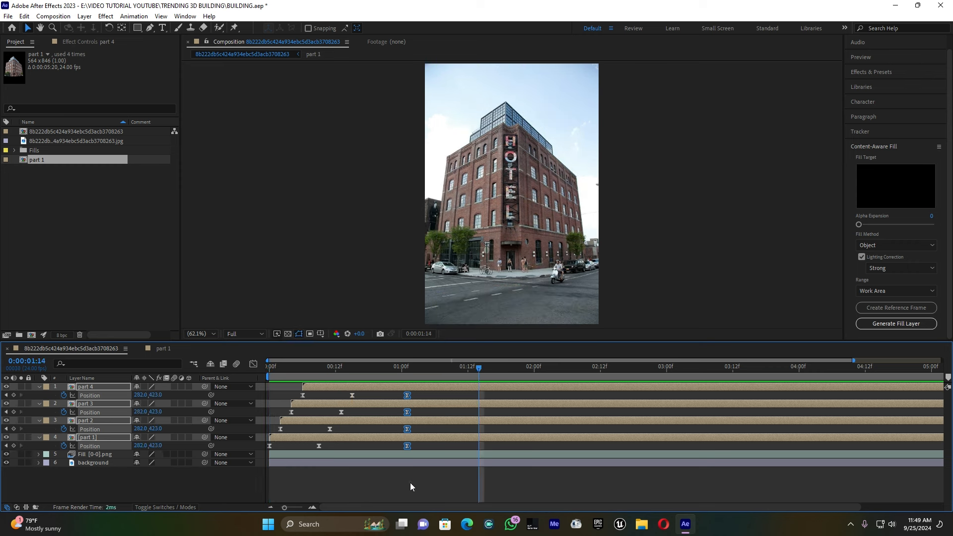
click(39, 387)
click(39, 395)
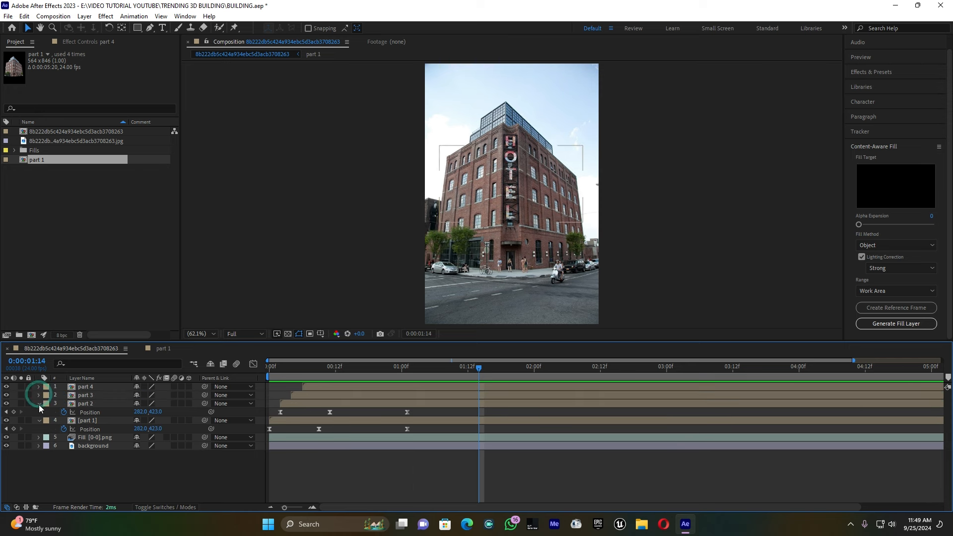
click(39, 404)
click(40, 412)
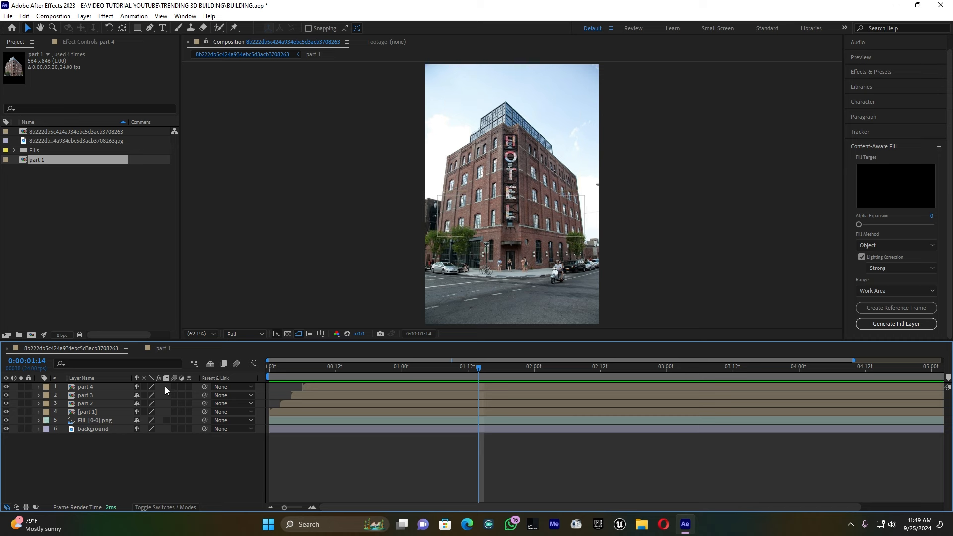
Go to frame 14, where the building parts hang separated, and add a new shape layer above all layers
click(325, 370)
drag(327, 370, 347, 371)
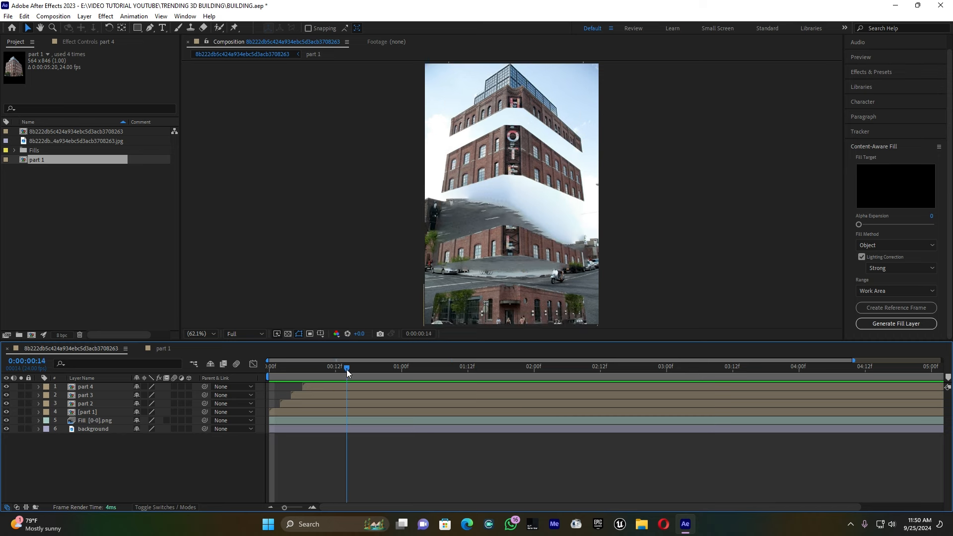
right_click(202, 459)
mouse_move(248, 340)
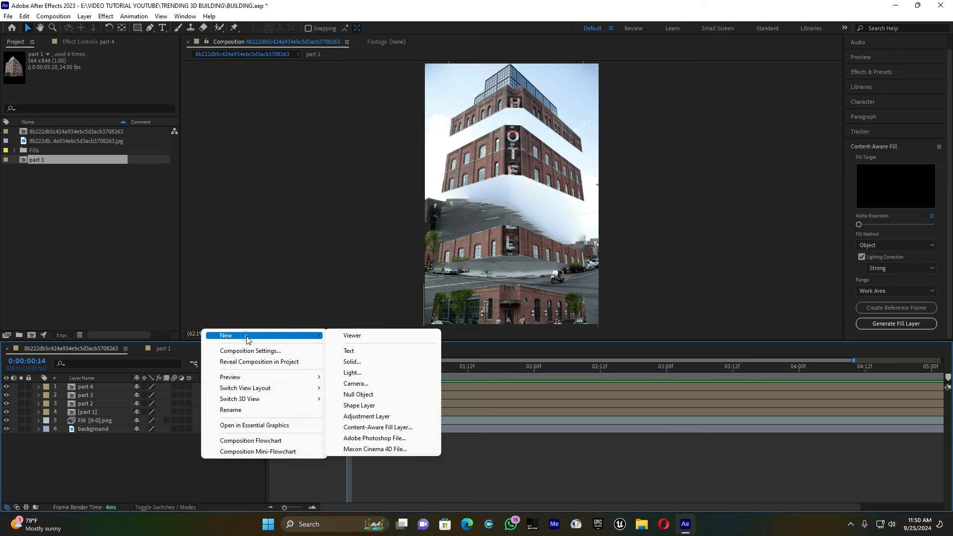
click(373, 405)
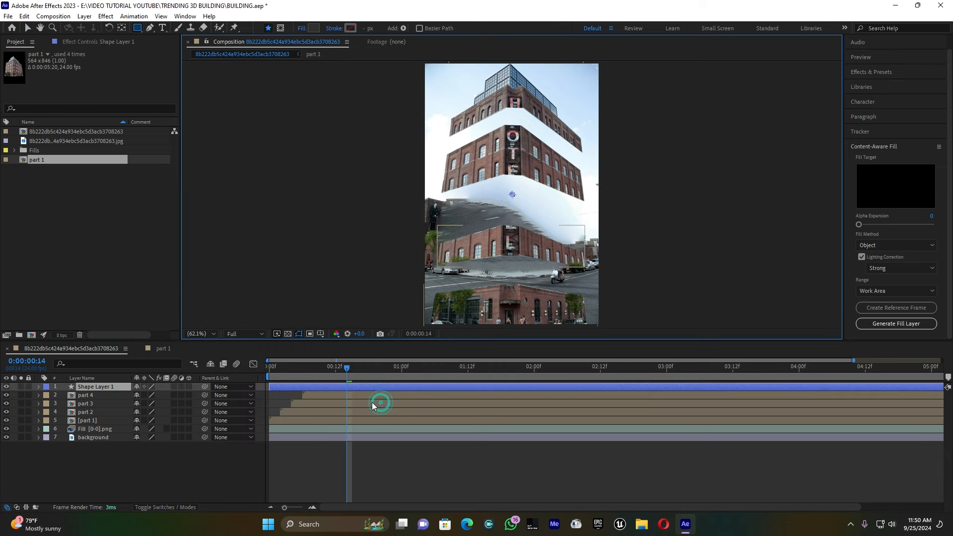
click(357, 386)
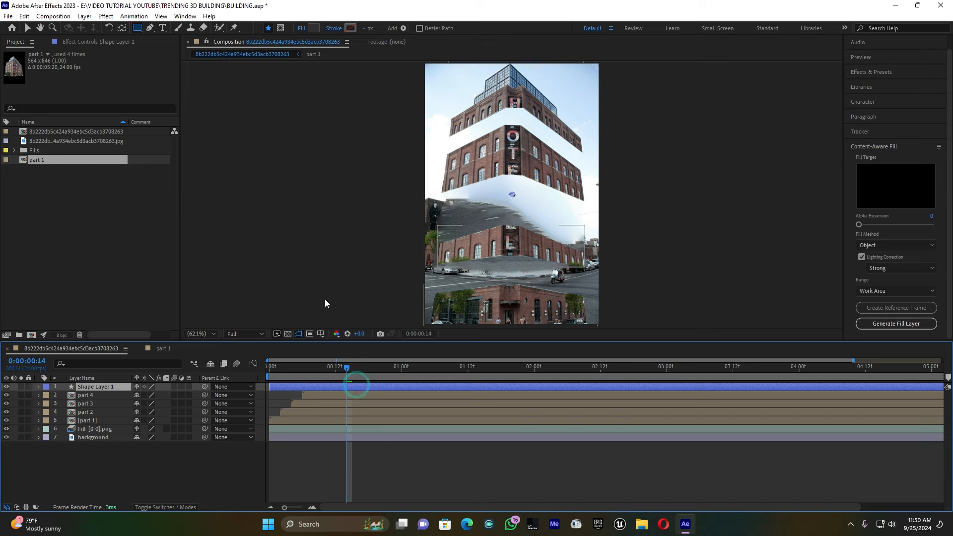
With the Pen tool, trace the bottom edge of the second building section on Shape Layer 1 using four corner points
click(150, 28)
key(slash)
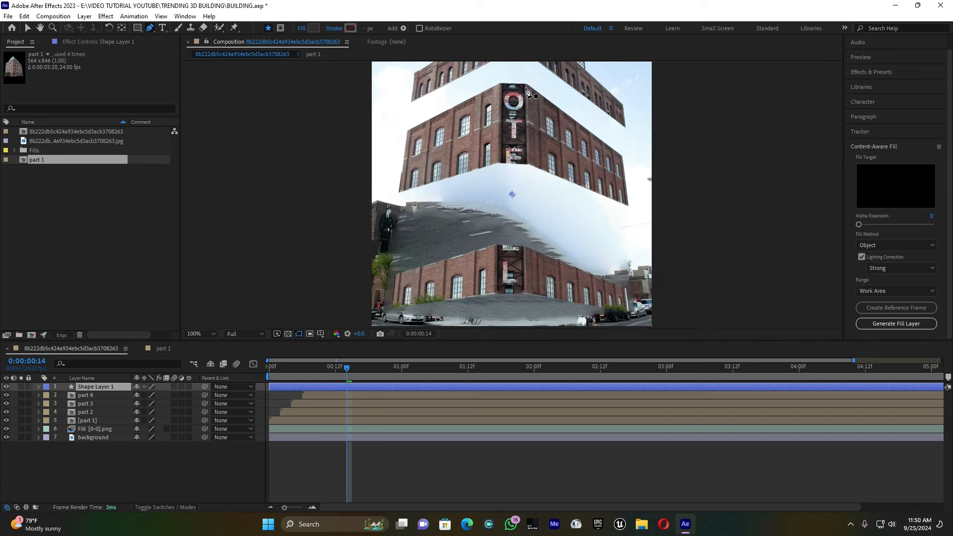
key(period)
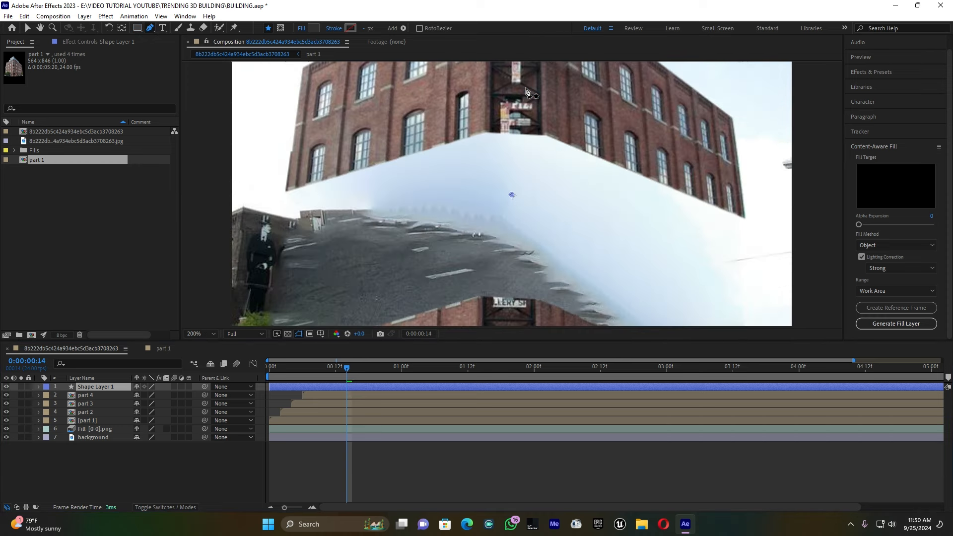
key(comma)
key(period)
click(41, 28)
drag(582, 152, 525, 161)
click(149, 27)
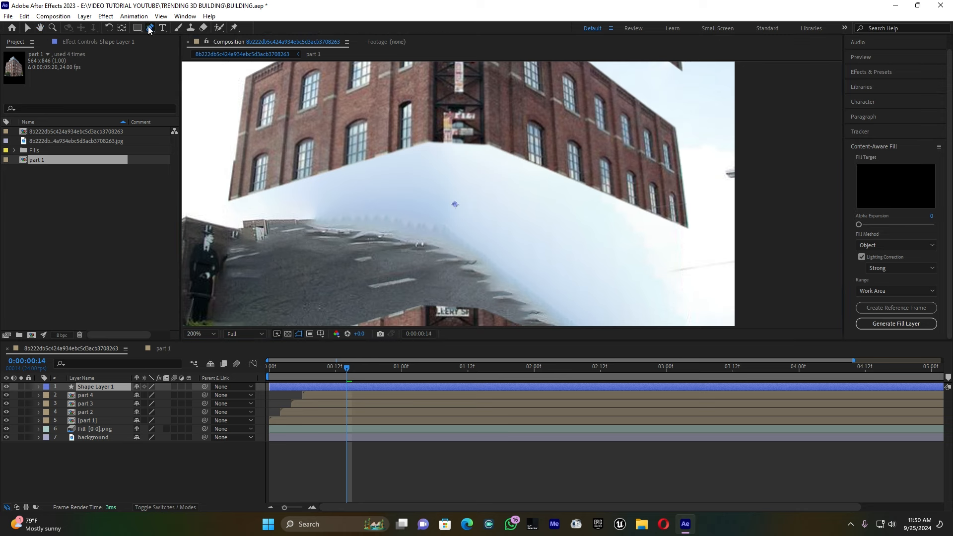
click(228, 200)
click(428, 141)
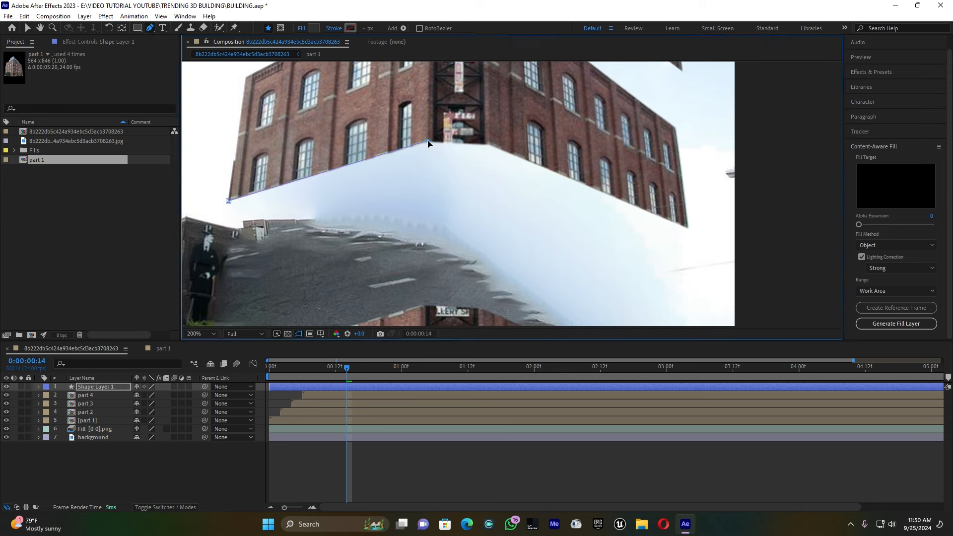
click(488, 144)
click(688, 228)
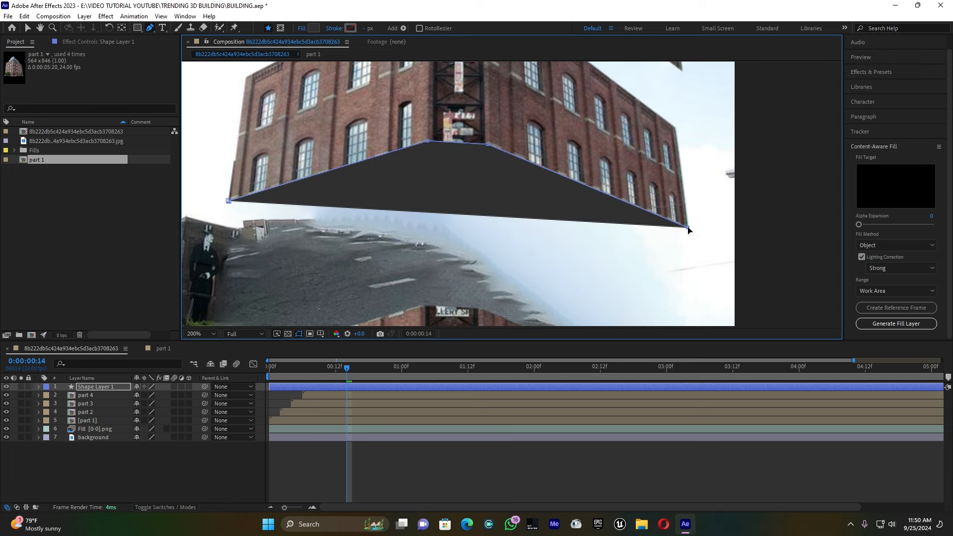
Complete the second section's underside with two lowered front corner points, close the path, and fine-tune the front corners
click(490, 244)
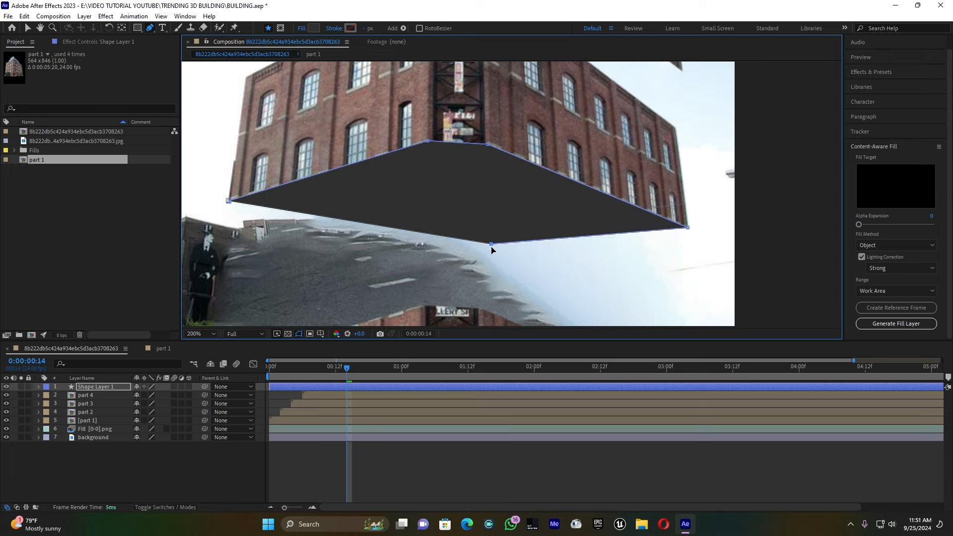
drag(491, 247, 490, 253)
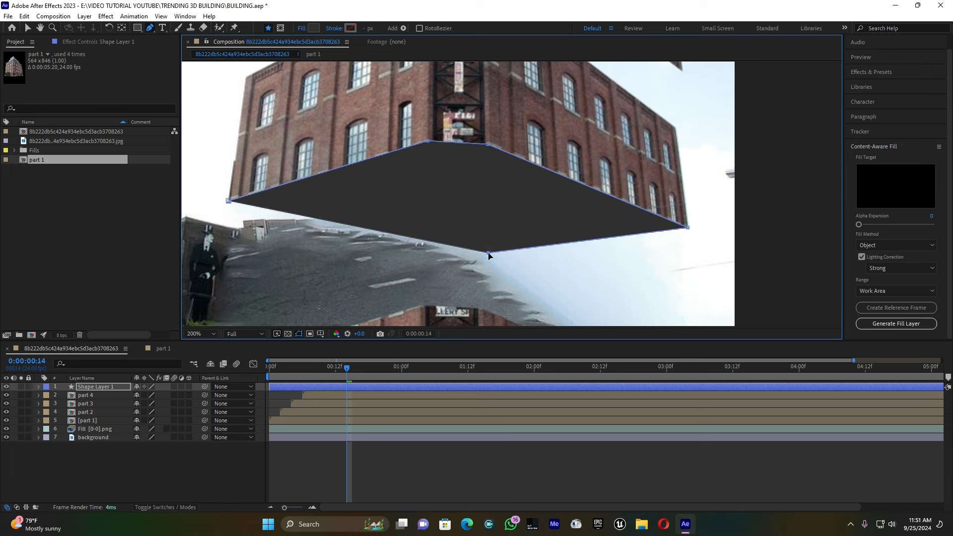
click(416, 252)
drag(417, 253, 416, 258)
drag(490, 254, 481, 264)
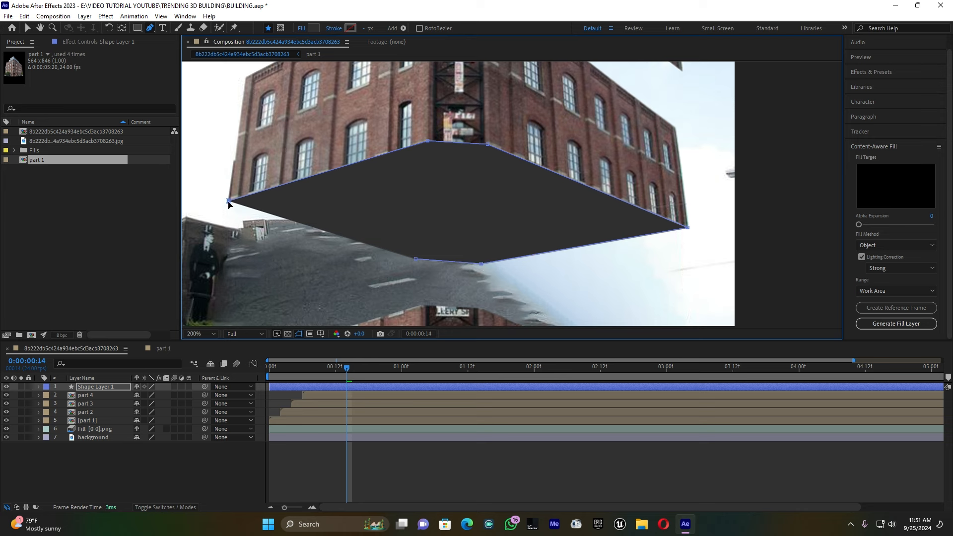
click(415, 258)
drag(415, 258, 416, 260)
Move Shape Layer 1 below part 1 in the layer stack, and parent it to part 2
click(356, 387)
drag(86, 386, 96, 426)
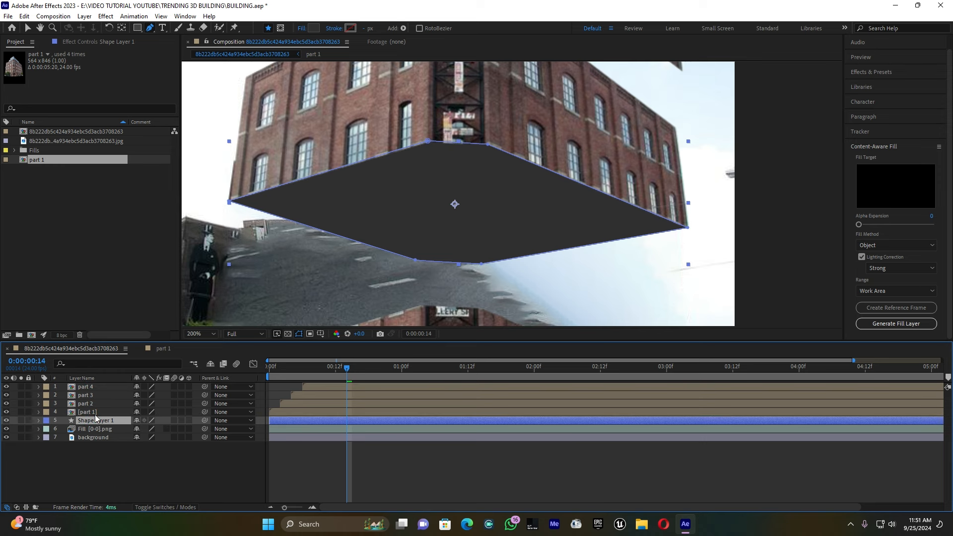
drag(204, 419, 200, 406)
drag(312, 370, 292, 368)
key(space)
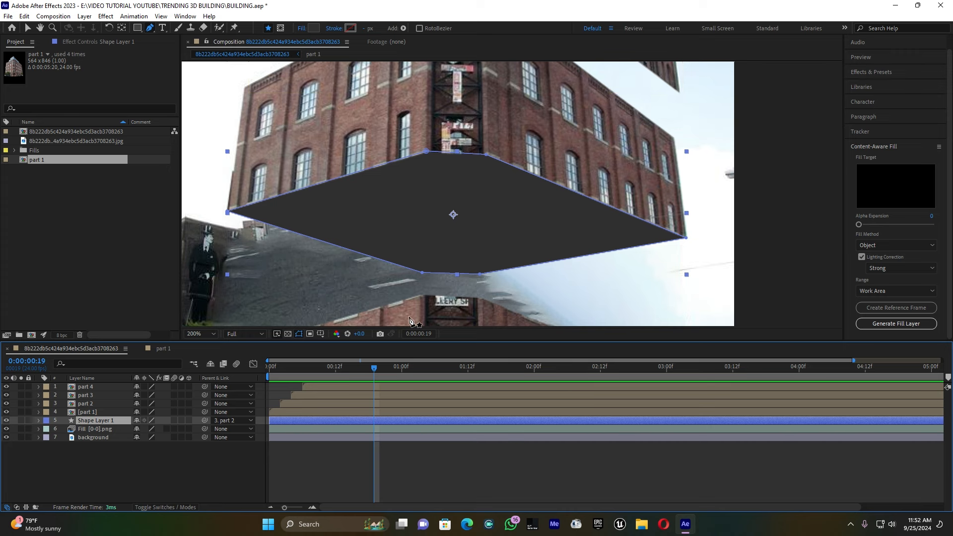
Duplicate Shape Layer 1 and move the copy up to the underside of the top building section
key(comma)
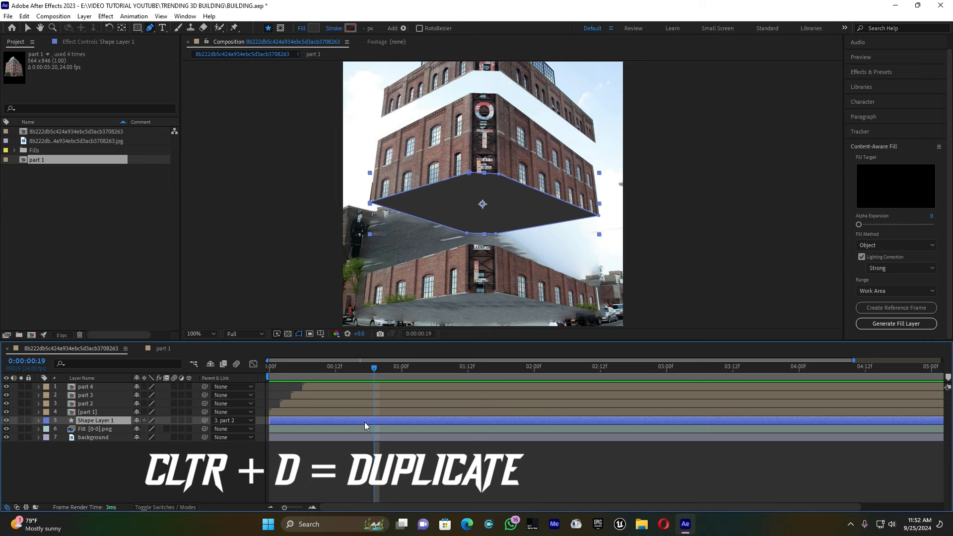
key(ctrl+d)
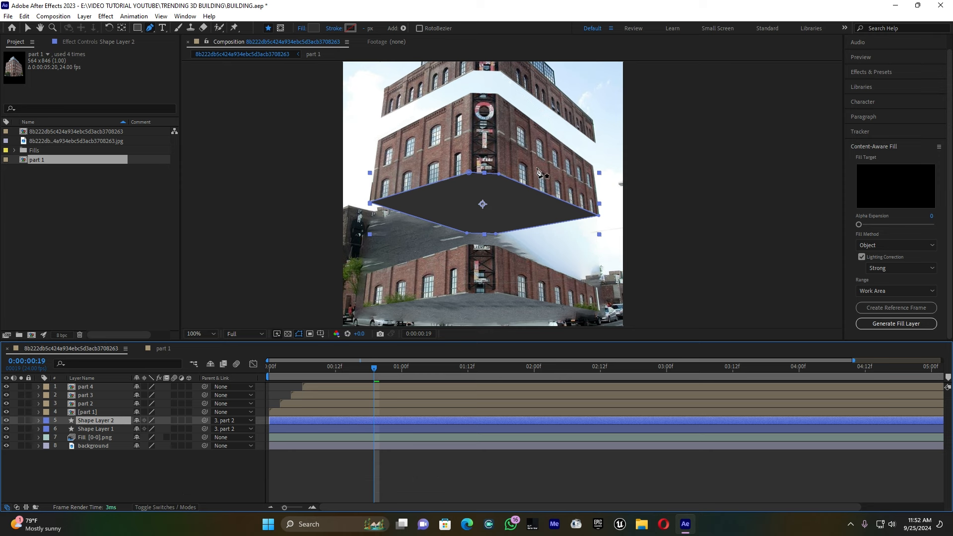
click(26, 27)
drag(496, 200, 500, 97)
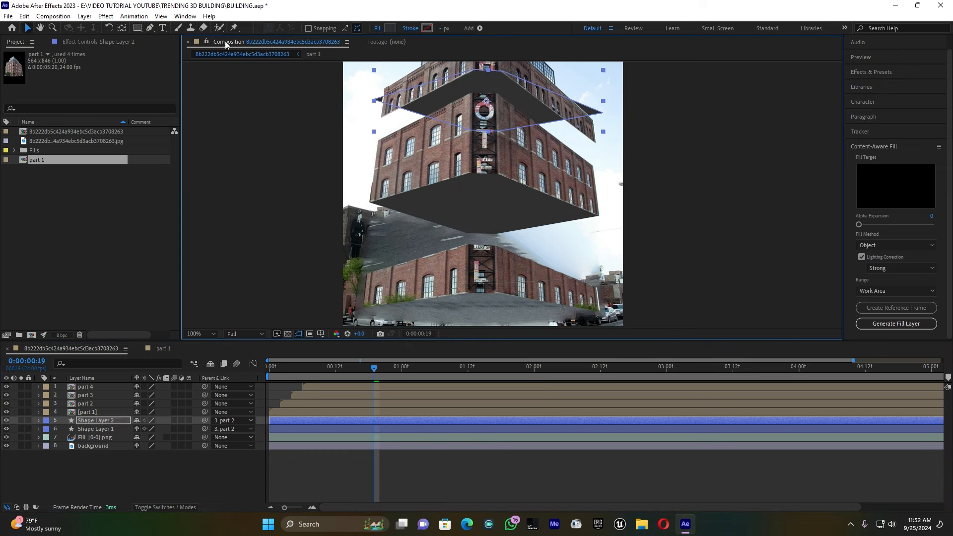
Reshape Shape Layer 2's path to follow the bottom edge of the top section, with its two front corners pulled lower
click(149, 28)
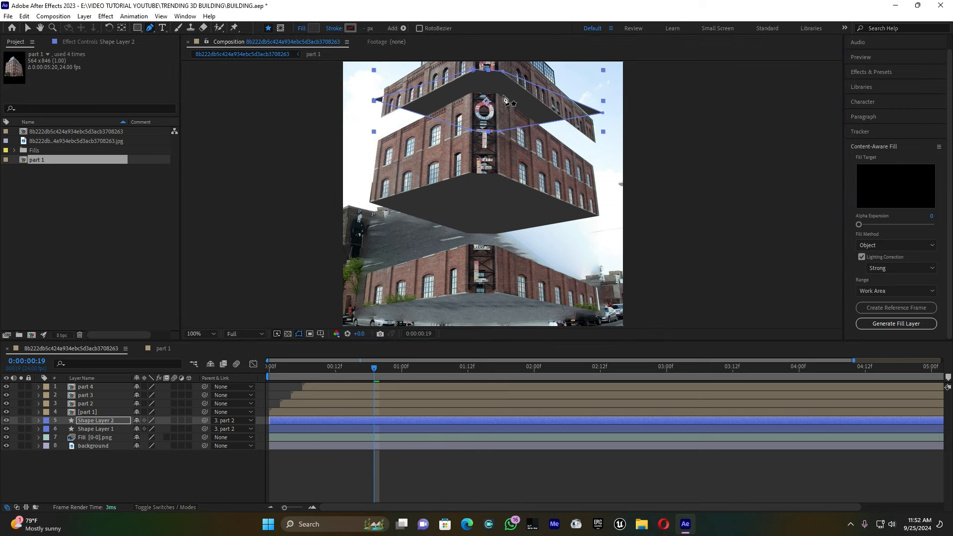
scroll(503, 96, up, 1)
scroll(503, 97, down, 1)
scroll(489, 84, up, 1)
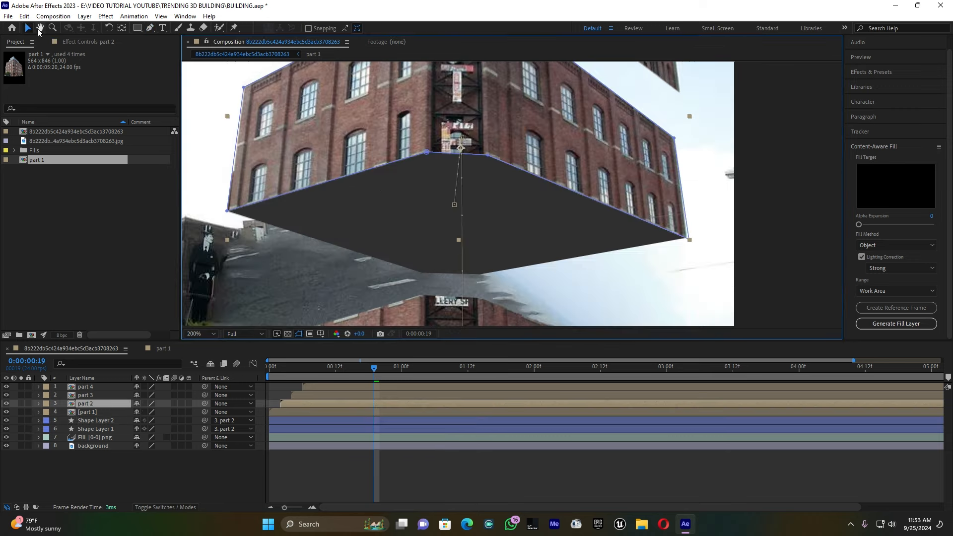
click(40, 28)
drag(545, 129, 524, 318)
click(150, 27)
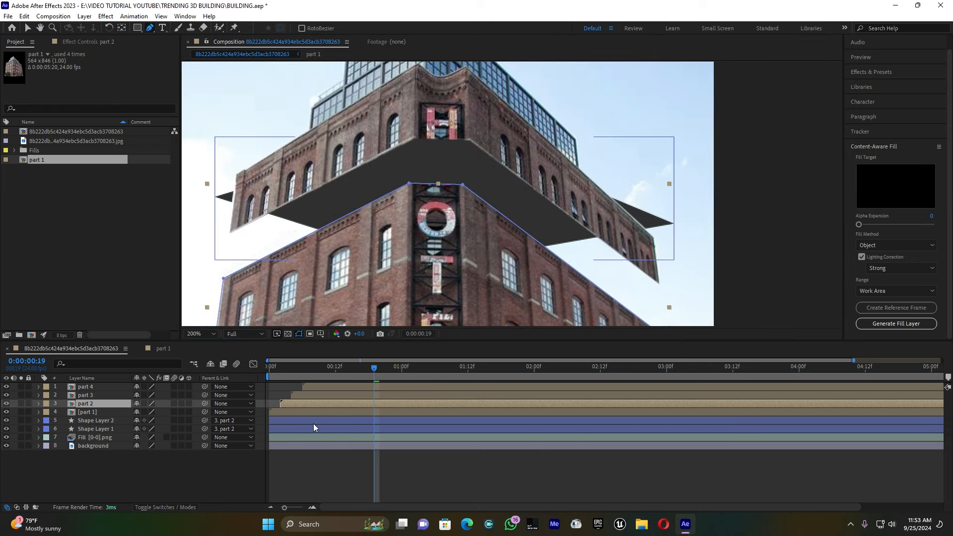
click(341, 422)
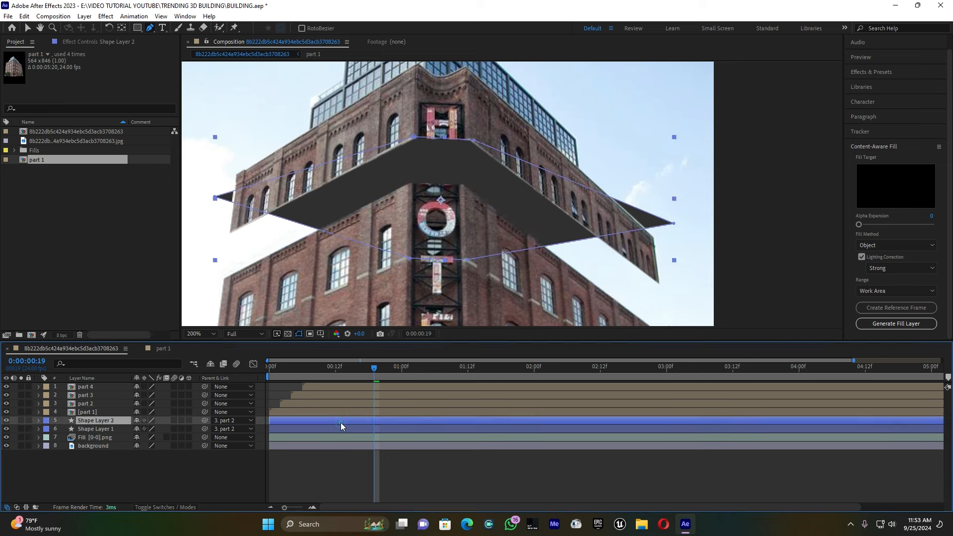
click(474, 143)
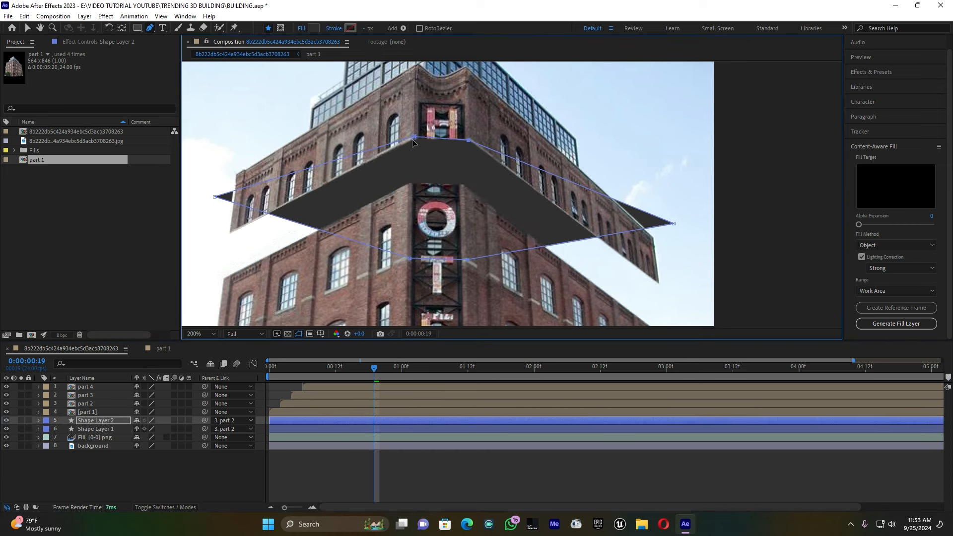
drag(414, 138, 413, 140)
drag(215, 197, 231, 232)
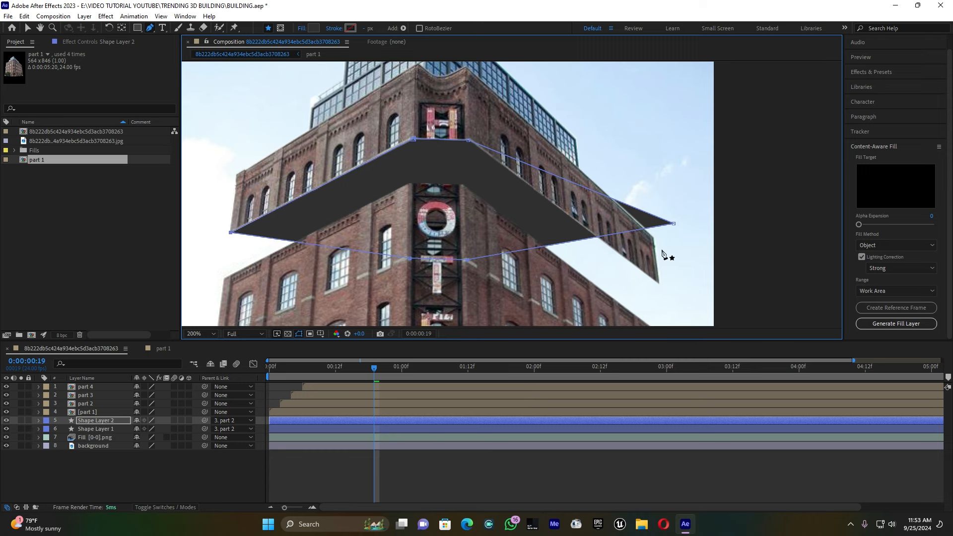
drag(674, 224, 659, 284)
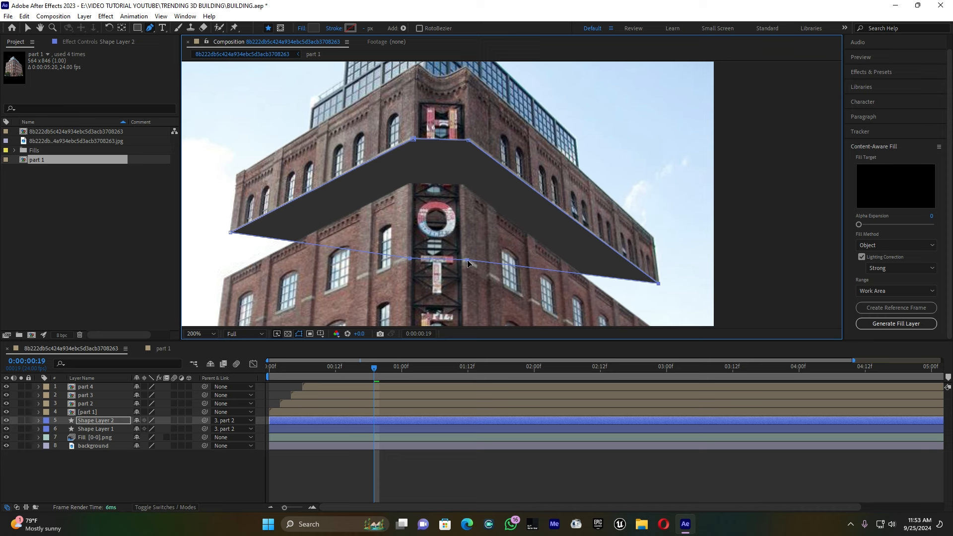
drag(466, 260, 460, 314)
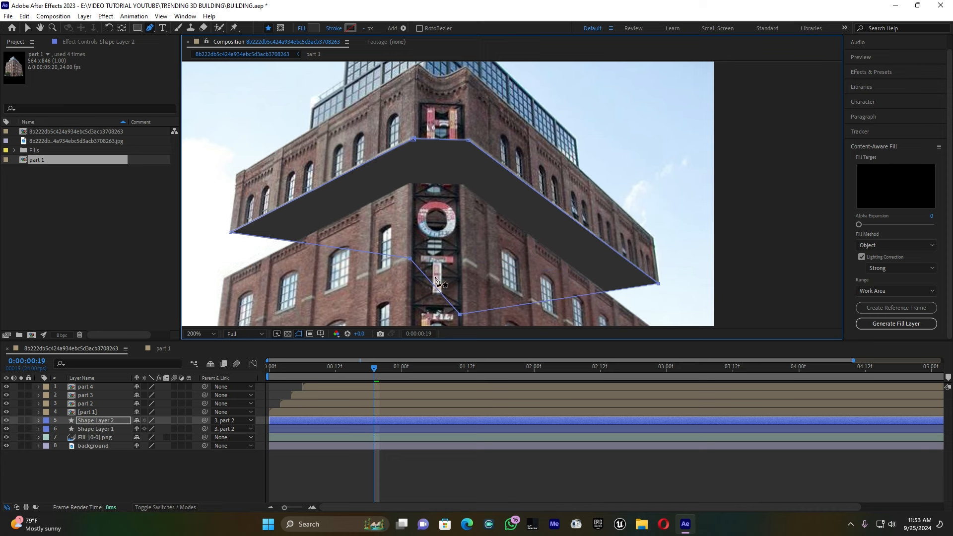
drag(410, 259, 469, 314)
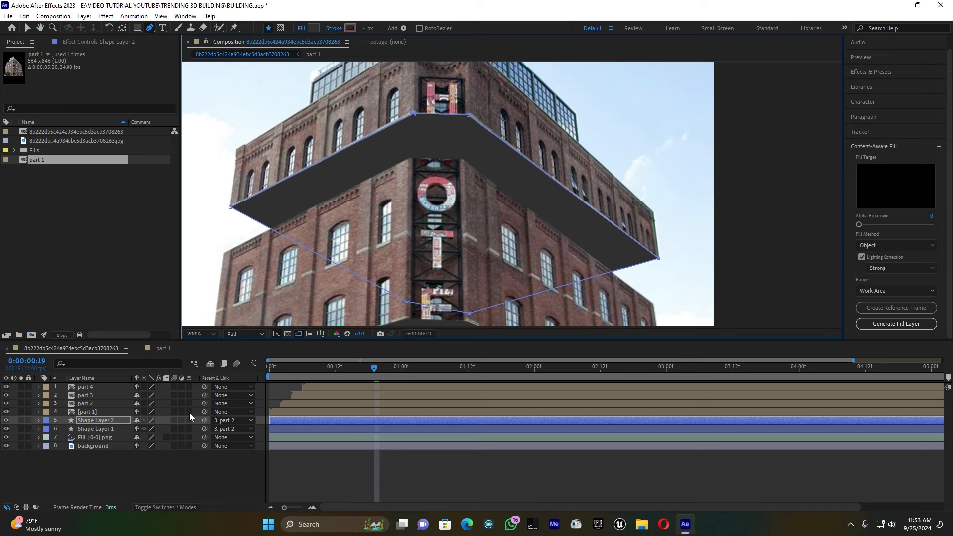
Parent Shape Layer 2 to part 1 and preview the animation from the start
drag(204, 420, 79, 414)
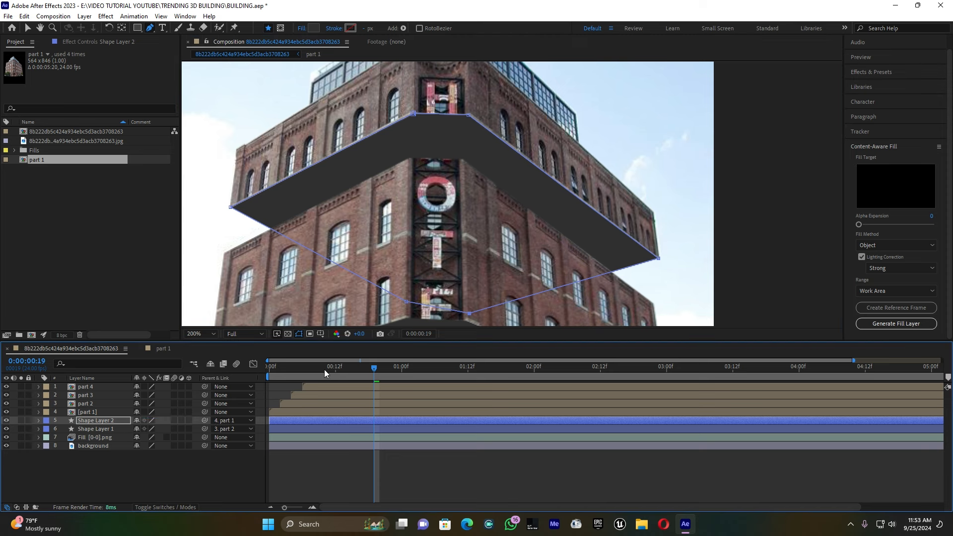
scroll(263, 257, down, 1)
key(space)
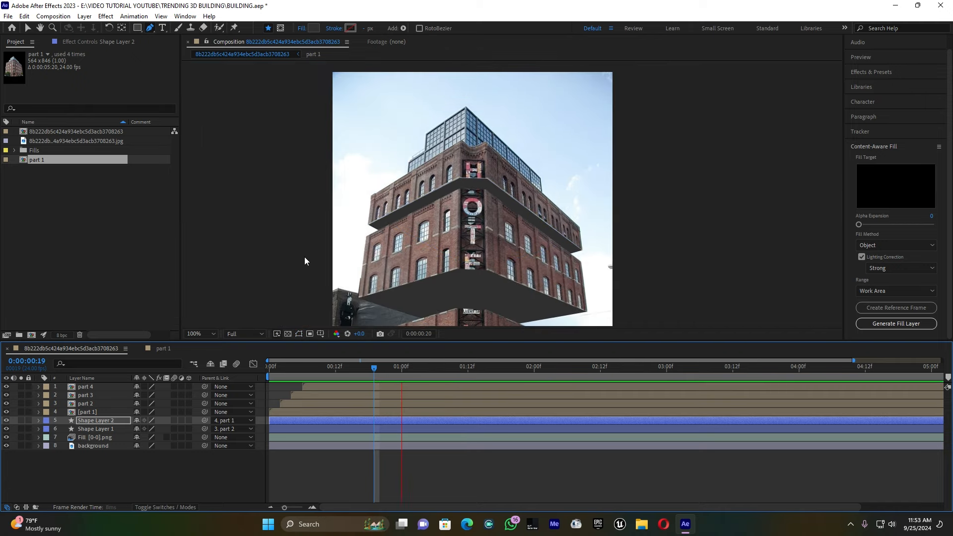
drag(370, 367, 237, 367)
key(space)
key(space)
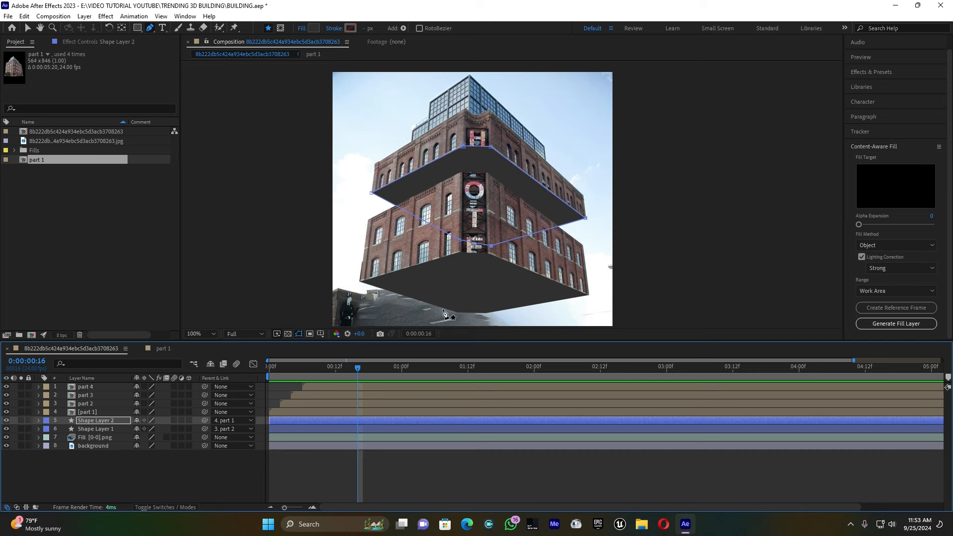
Duplicate Shape Layer 2 and move the copy down to the underside of the third building section
click(210, 332)
click(216, 163)
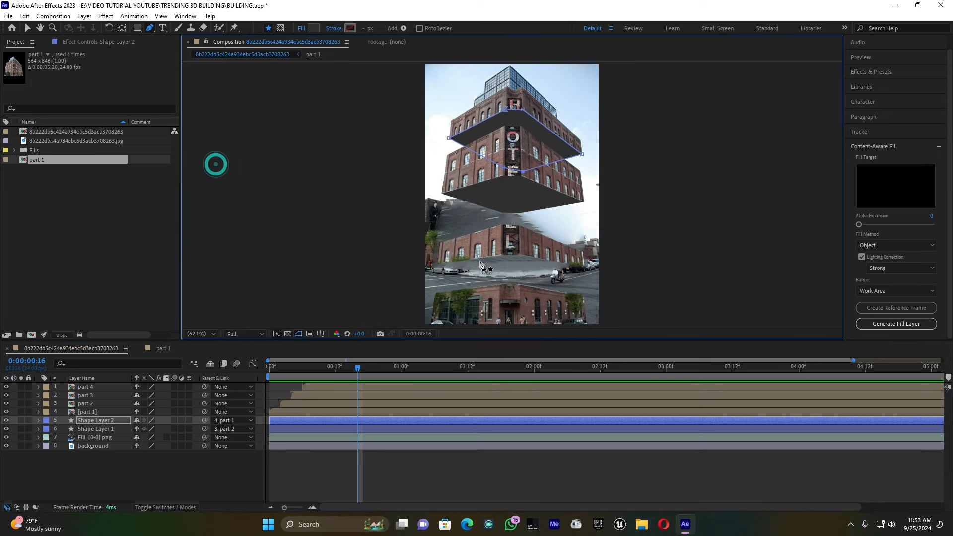
click(348, 423)
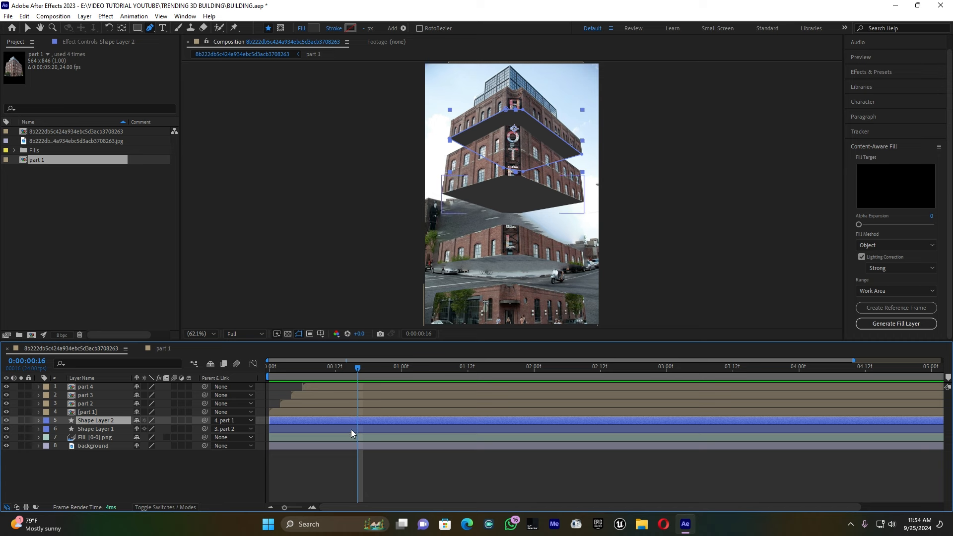
click(351, 429)
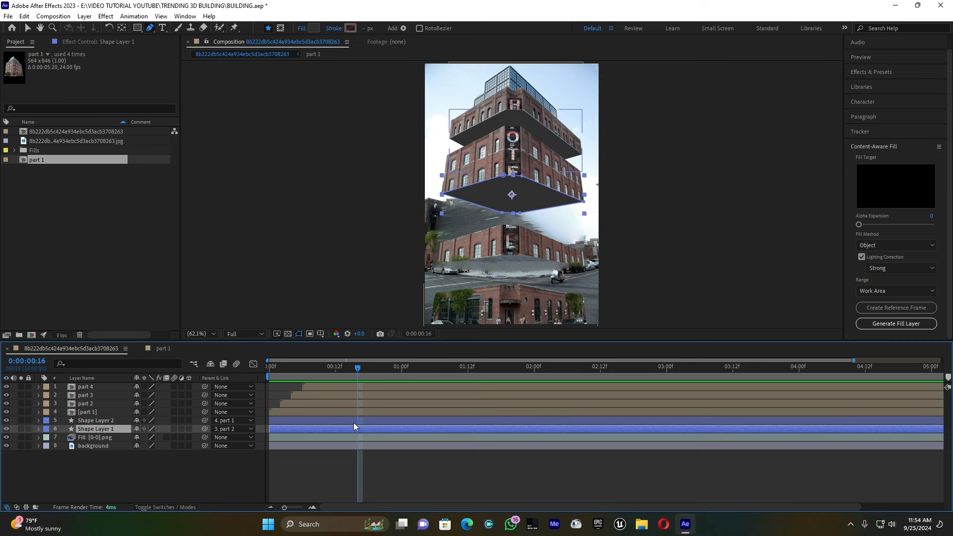
click(354, 420)
key(ctrl+d)
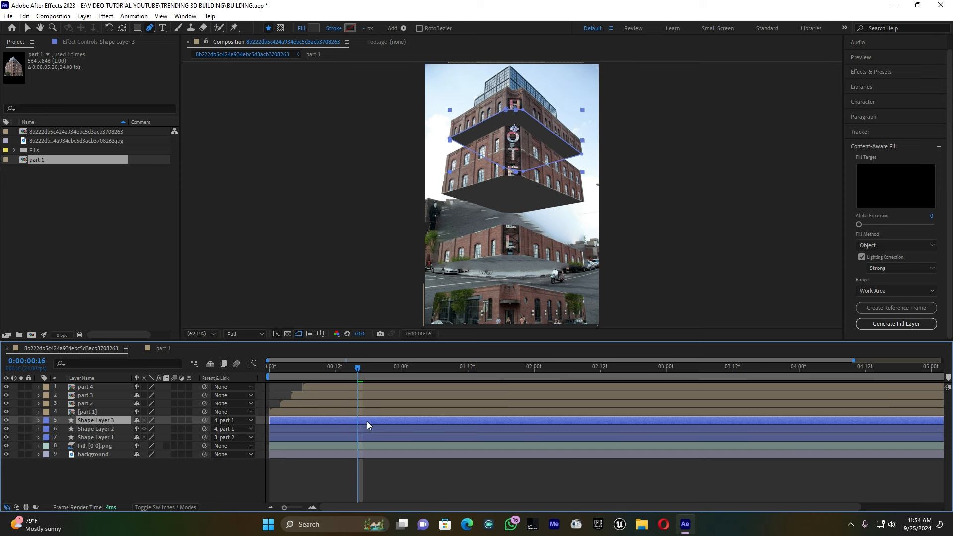
click(29, 27)
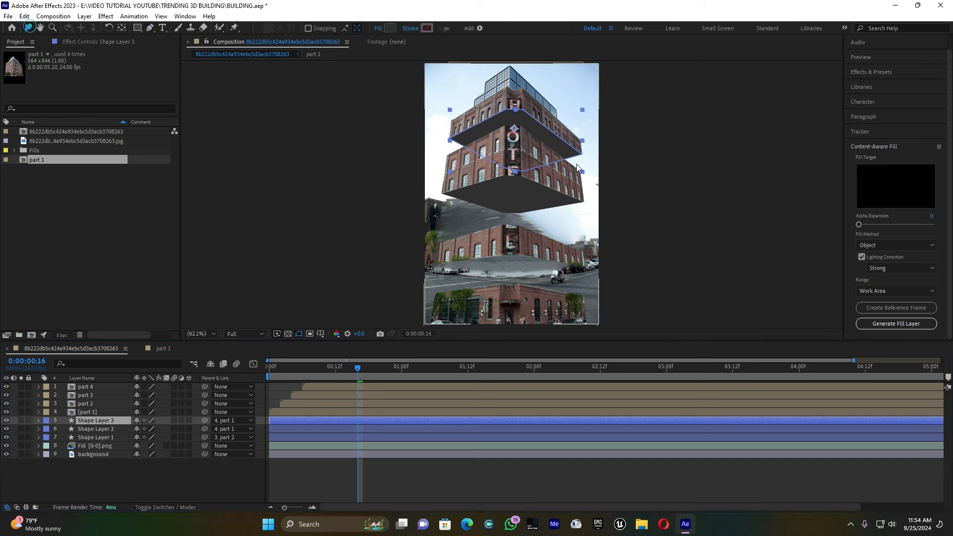
drag(533, 133, 530, 280)
Reshape Shape Layer 3's back edge and two side corners to follow the bottom edge of the third building section
click(150, 27)
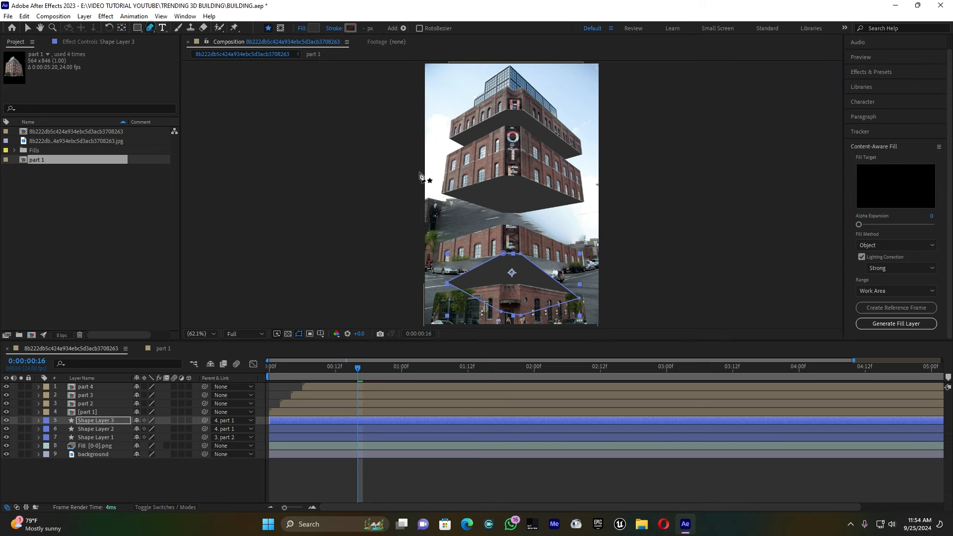
scroll(580, 254, up, 4)
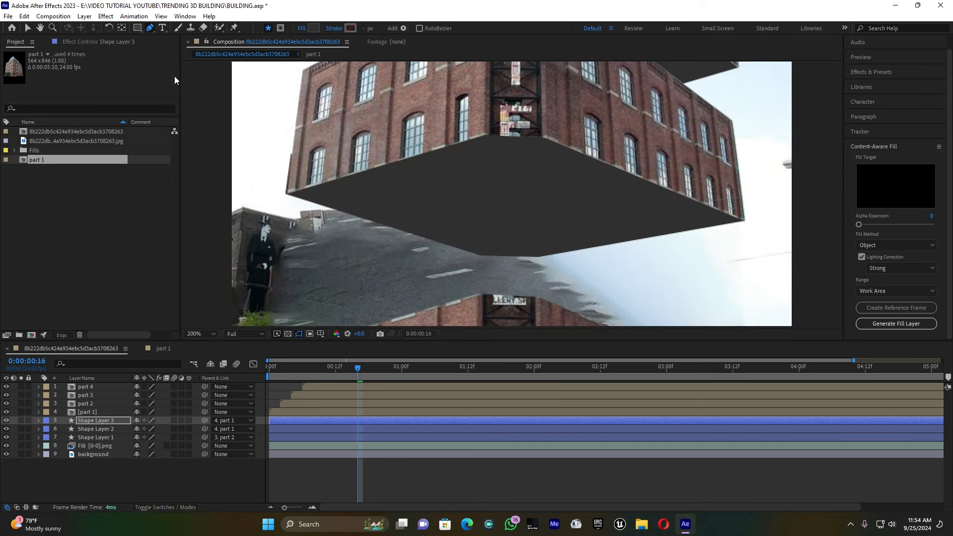
click(40, 28)
mouse_move(554, 291)
mouse_down()
mouse_move(579, 198)
mouse_move(578, 64)
mouse_up()
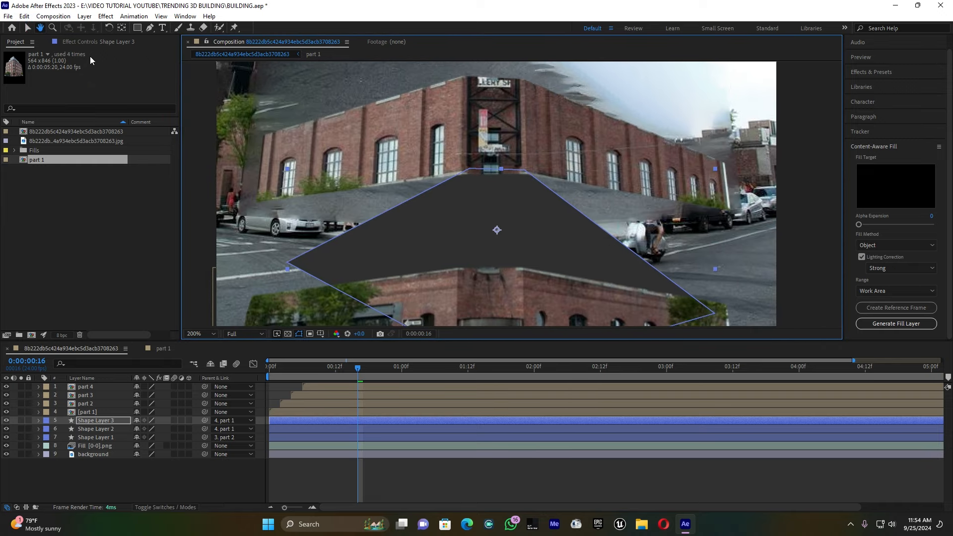
click(150, 28)
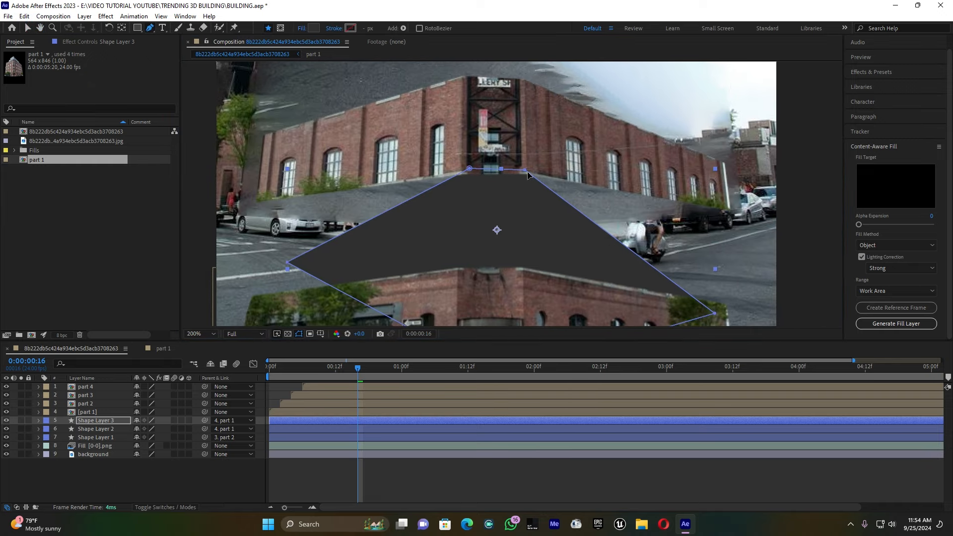
drag(524, 170, 461, 171)
drag(287, 262, 256, 203)
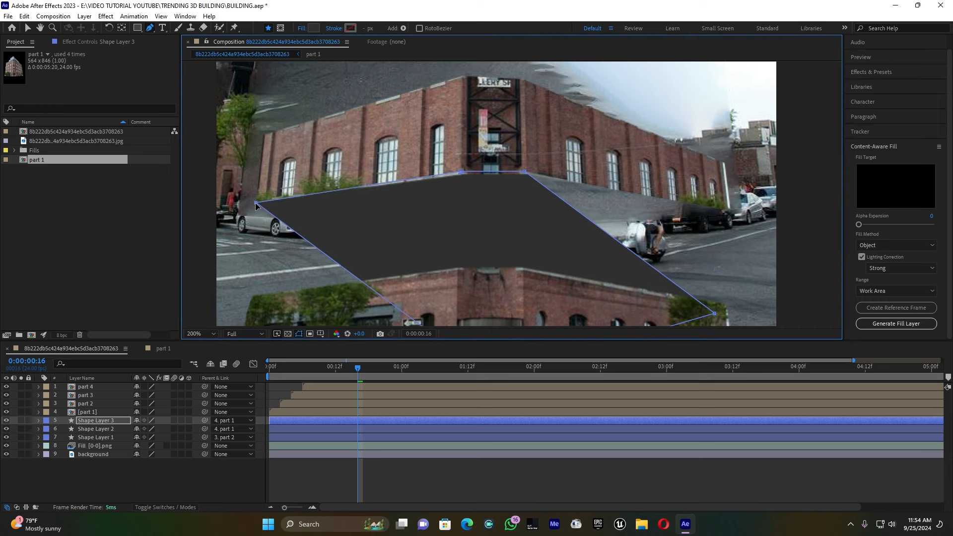
drag(713, 313, 731, 210)
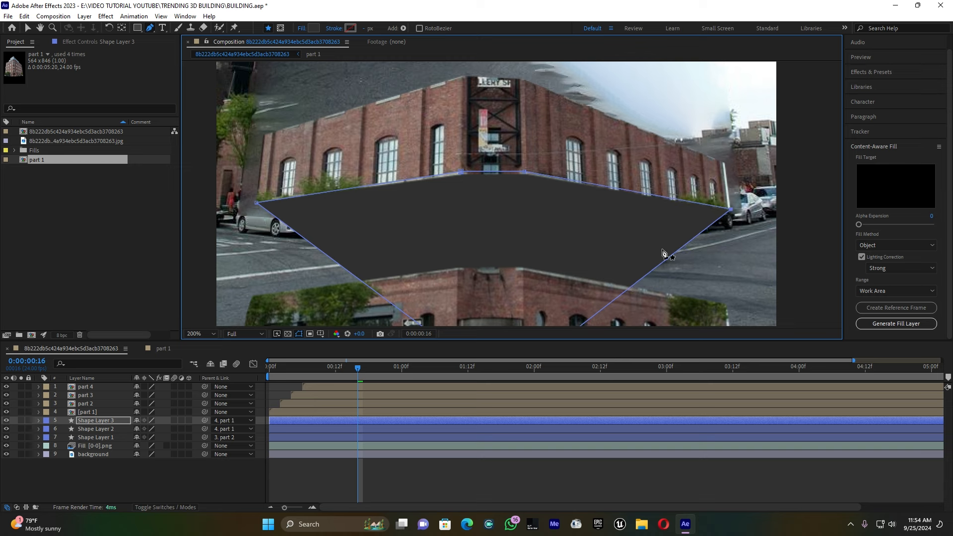
Raise the two front points of Shape Layer 3 so the underside becomes a shallow diamond beneath the third section
scroll(587, 270, down, 2)
drag(519, 281, 515, 220)
drag(486, 274, 494, 215)
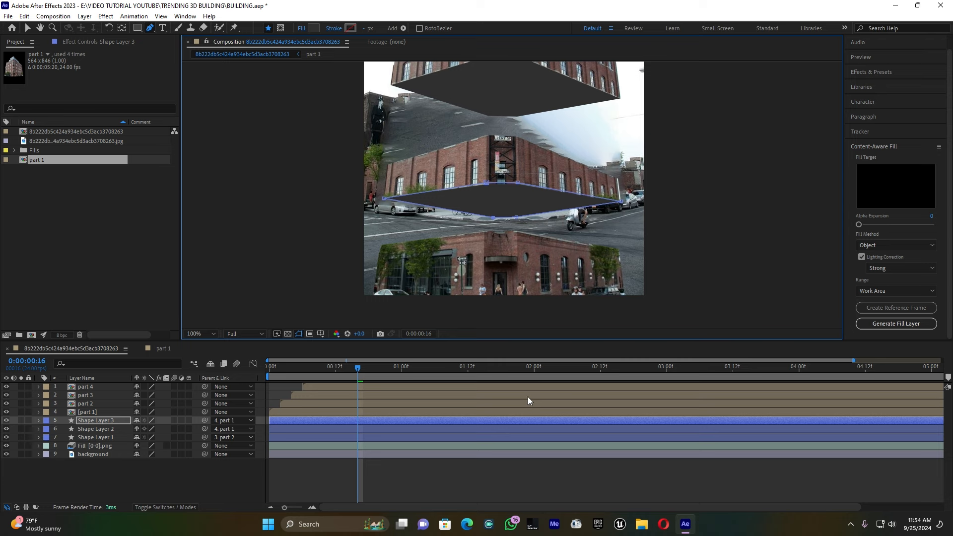
click(213, 333)
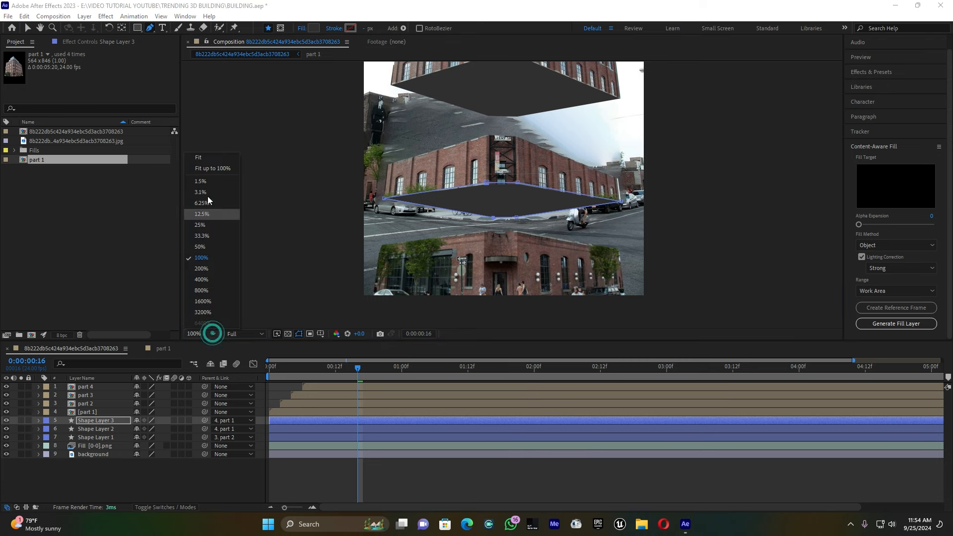
click(209, 155)
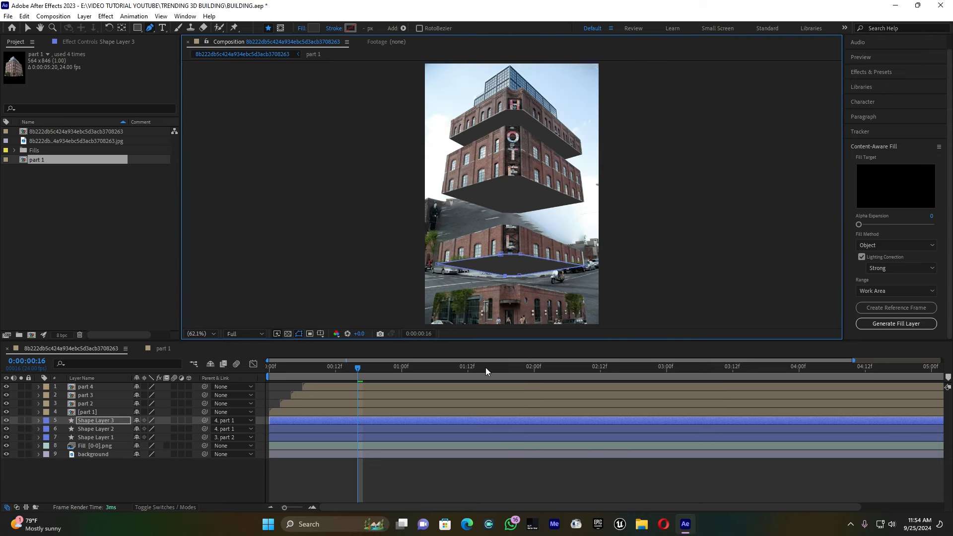
Preview the animation from the start and parent Shape Layer 3 to part 3
drag(332, 367, 267, 367)
key(space)
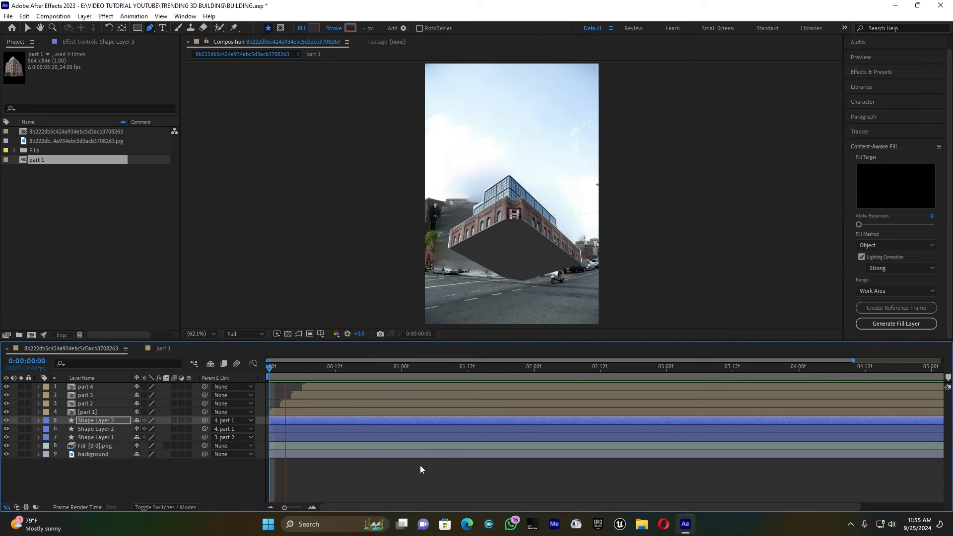
key(space)
drag(375, 366, 360, 352)
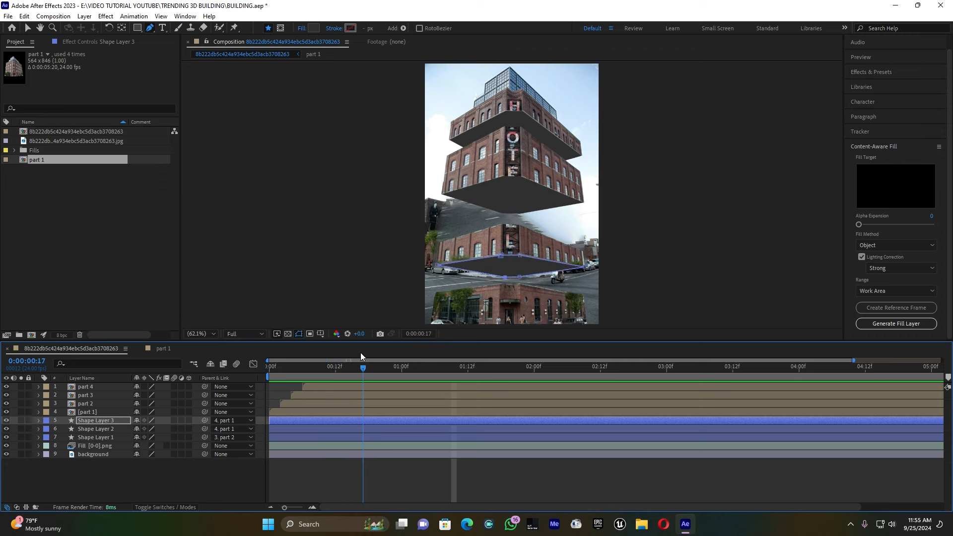
drag(204, 420, 96, 396)
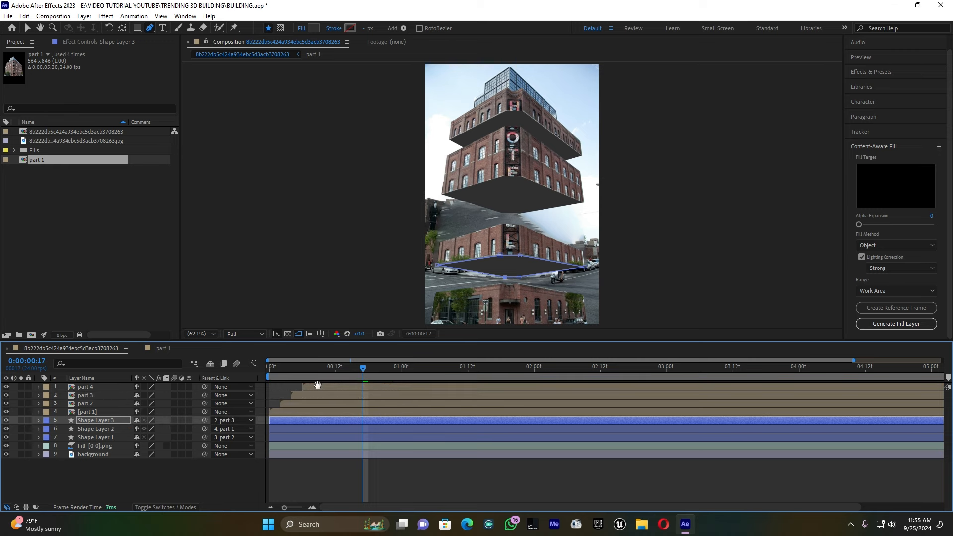
key(space)
key(space)
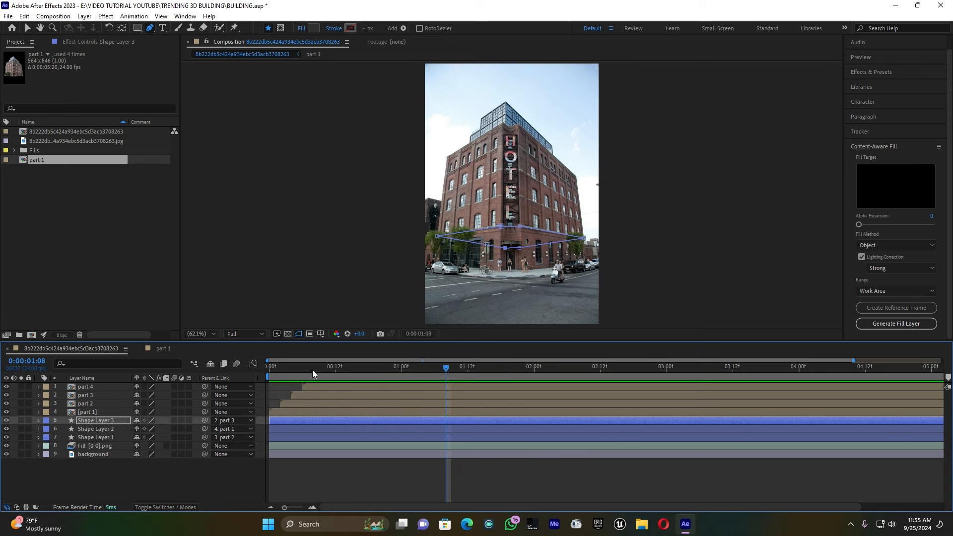
Play the animation from the start several times to check how the underside shapes move with their building sections
drag(311, 370, 269, 369)
key(space)
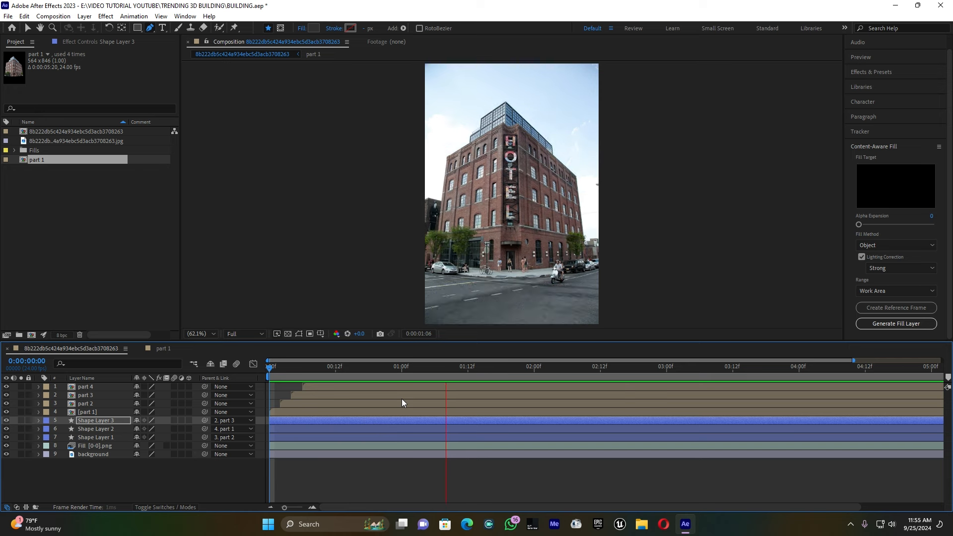
key(space)
drag(304, 366, 260, 366)
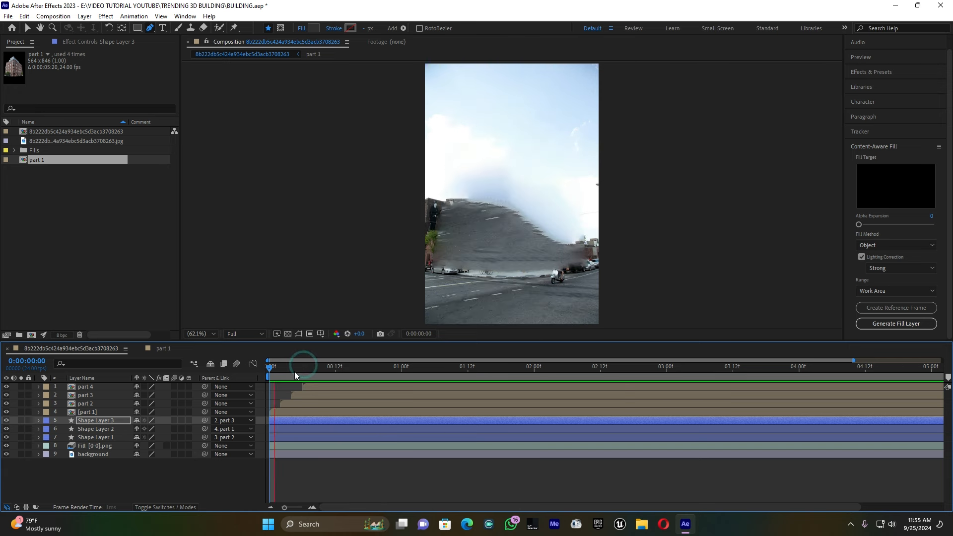
key(space)
key(space)
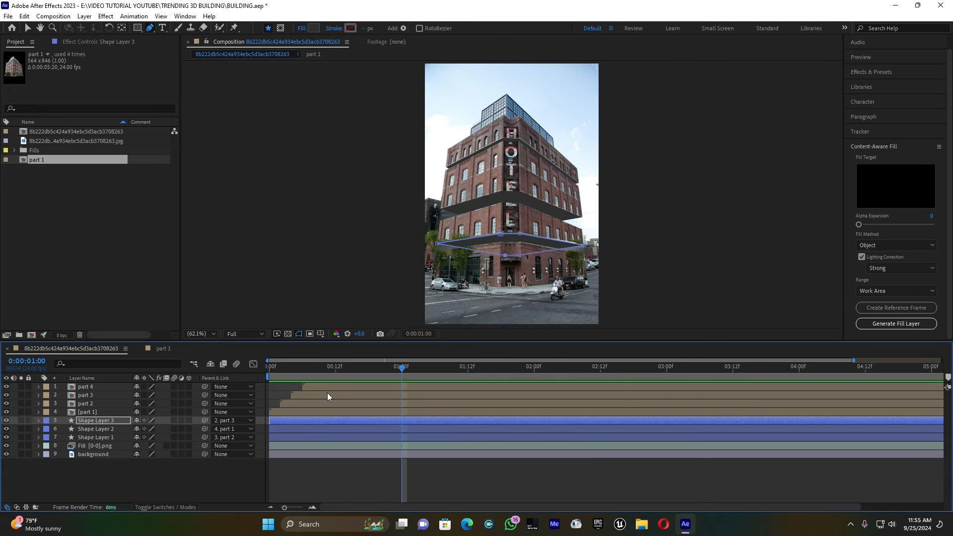
click(315, 421)
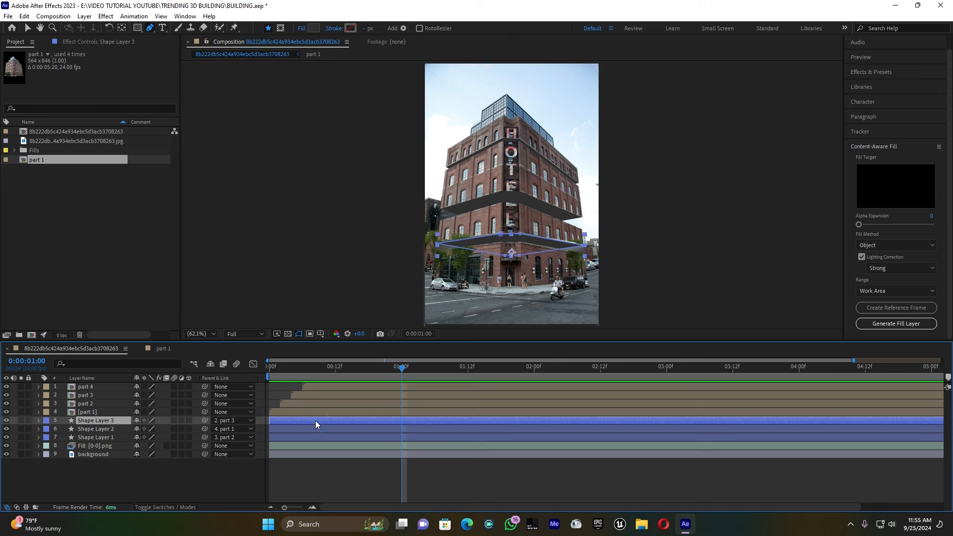
drag(361, 359, 234, 361)
key(space)
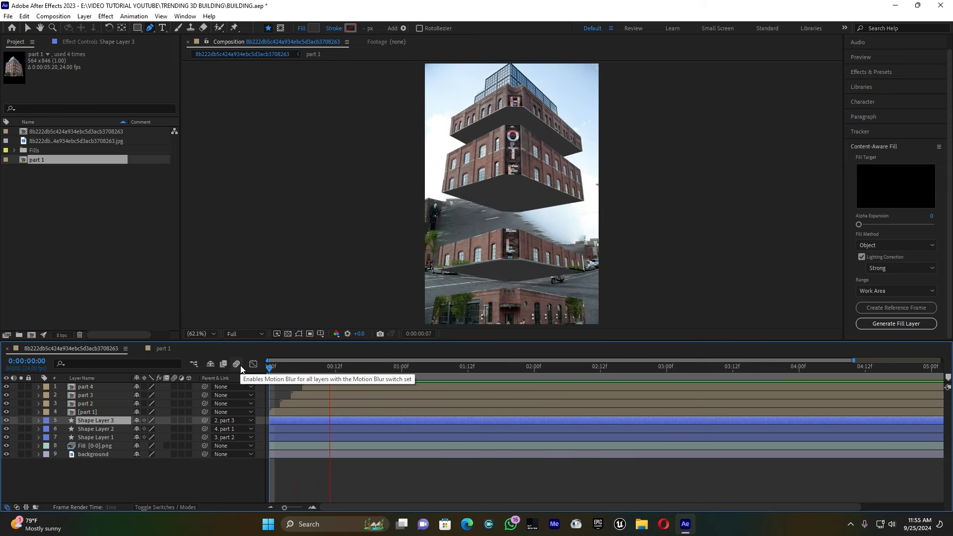
key(space)
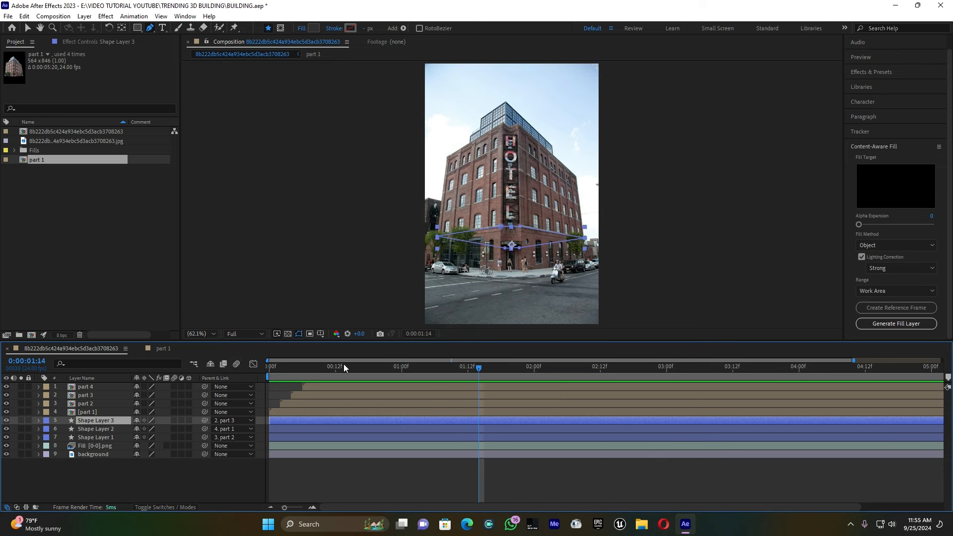
drag(343, 364, 233, 362)
key(space)
key(space)
Enable motion blur for the composition, the four part layers and the three shape layers, and preview the result
drag(175, 386, 176, 419)
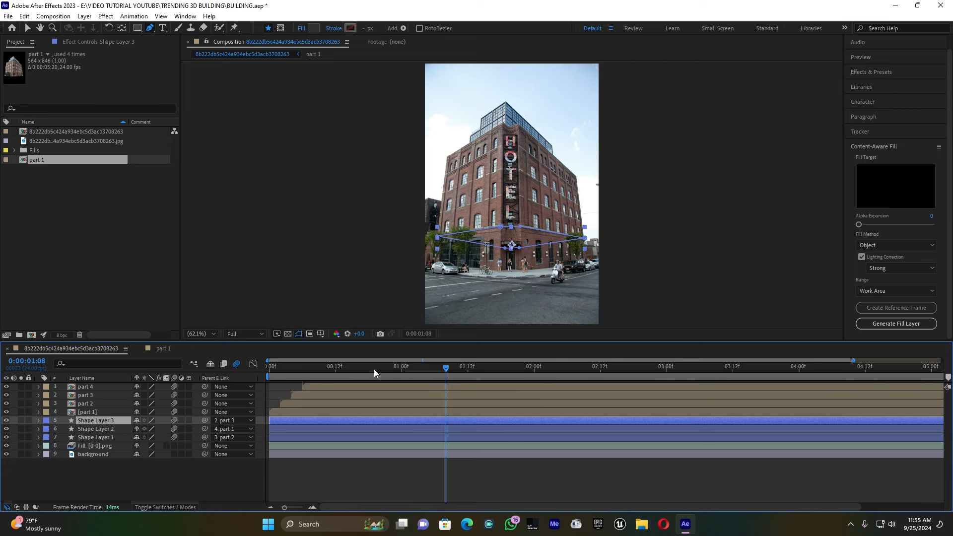
drag(375, 368, 267, 370)
key(space)
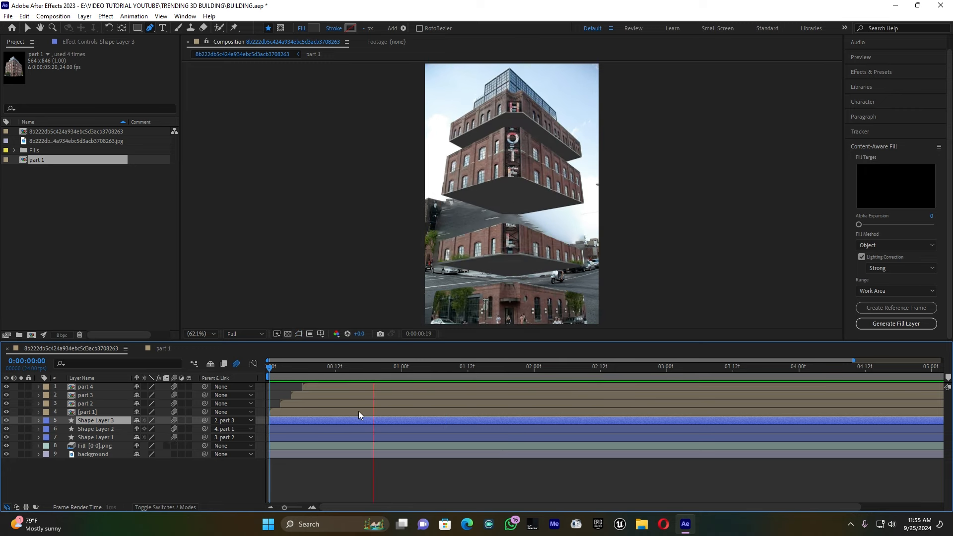
key(space)
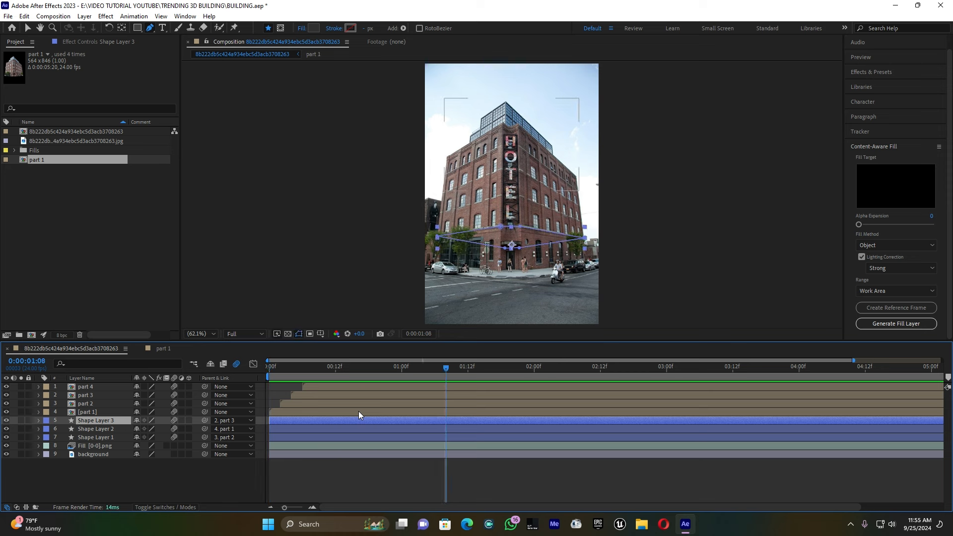
click(331, 474)
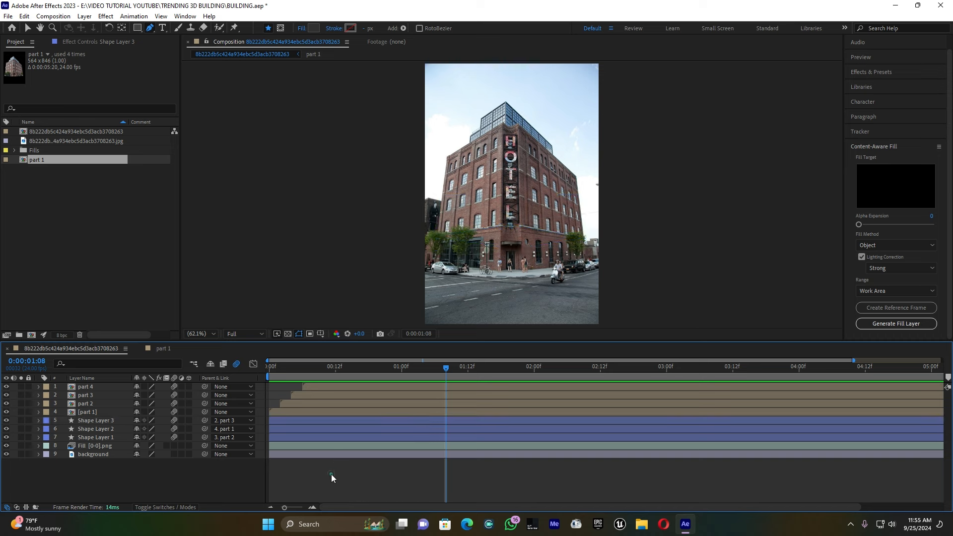
Move the current time to 0:00:01:01, where the building is assembled, and create an adjustment layer
drag(444, 366, 407, 370)
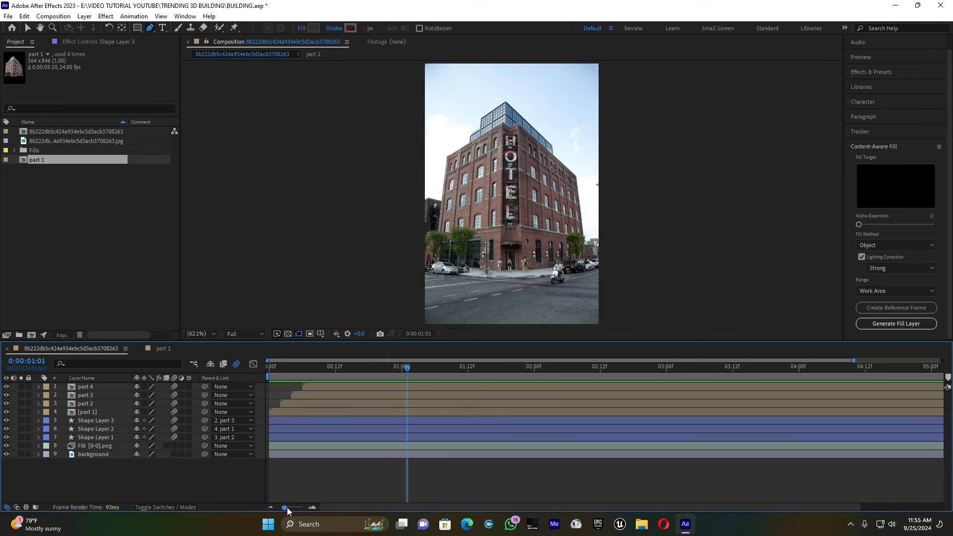
drag(287, 507, 300, 504)
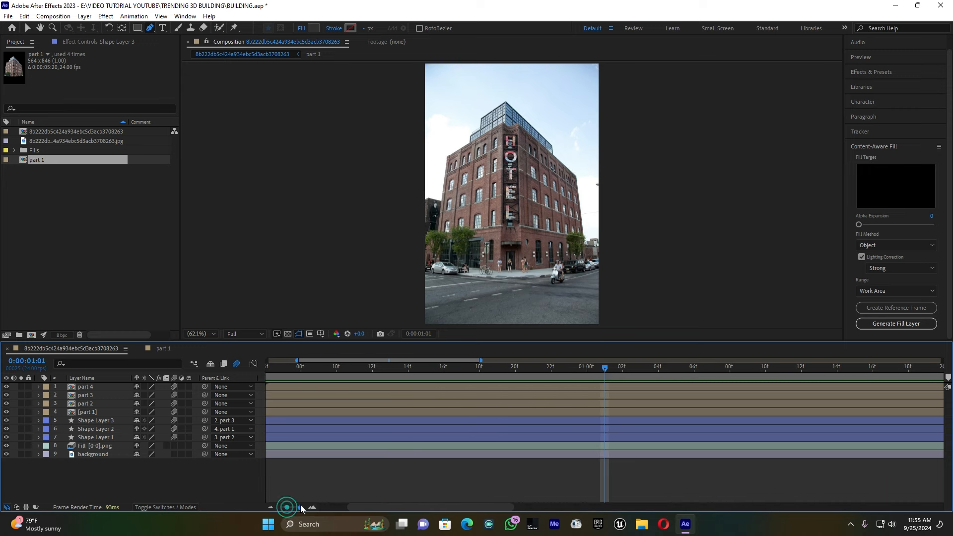
click(604, 366)
mouse_move(599, 366)
mouse_down()
mouse_move(590, 367)
mouse_move(600, 369)
mouse_up()
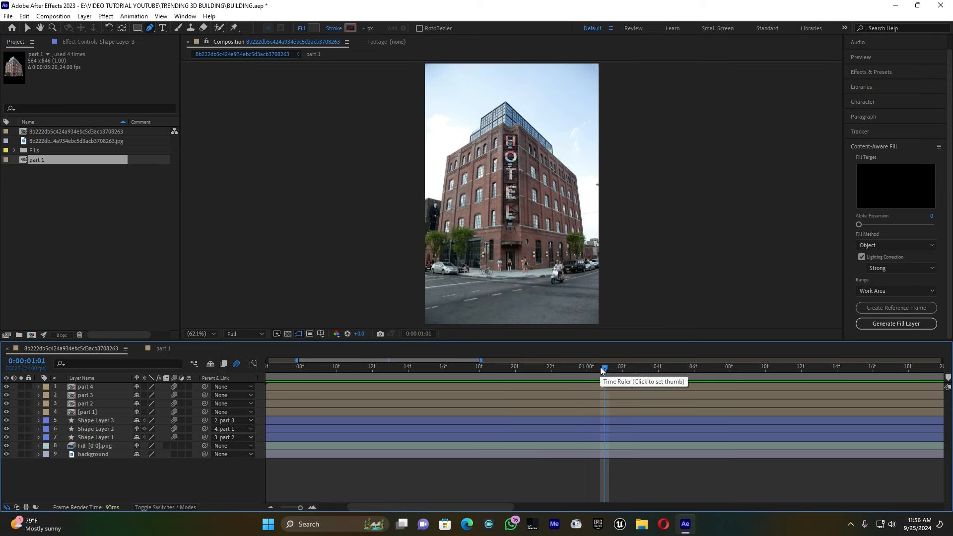
right_click(187, 472)
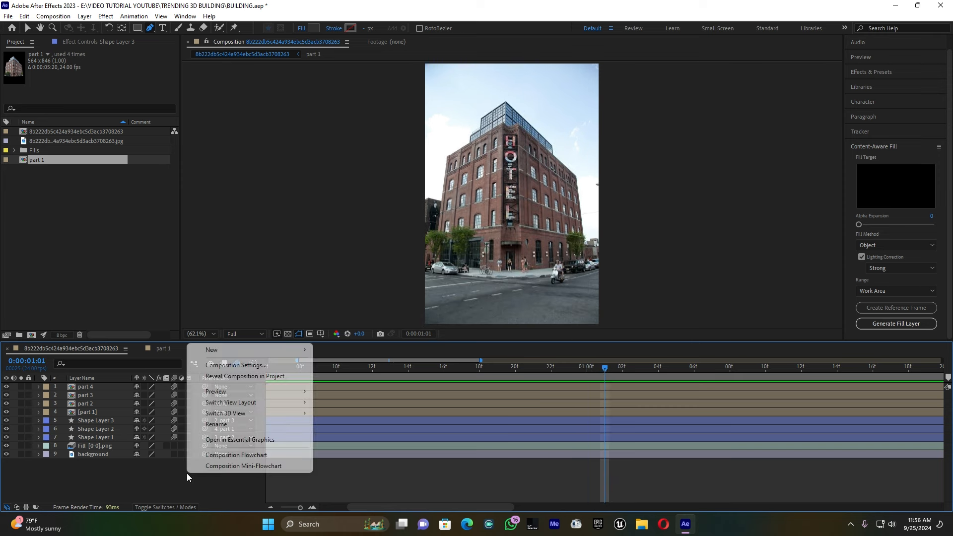
click(253, 353)
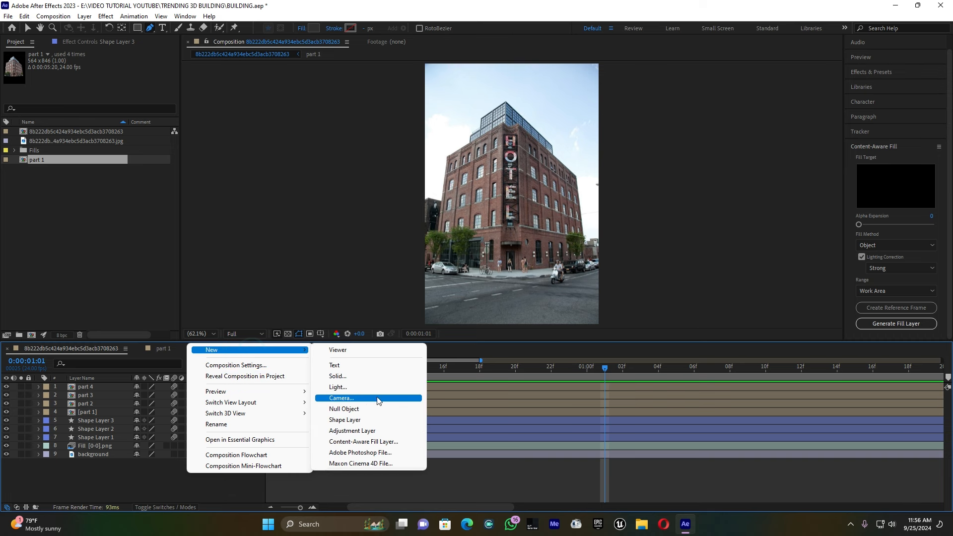
click(361, 431)
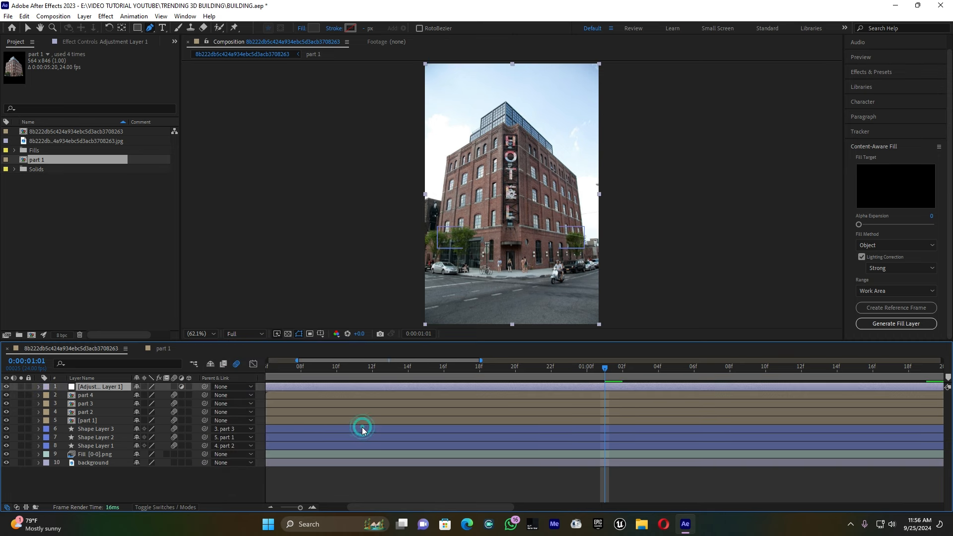
Find the Transform effect under Distort and apply it to the adjustment layer
click(323, 385)
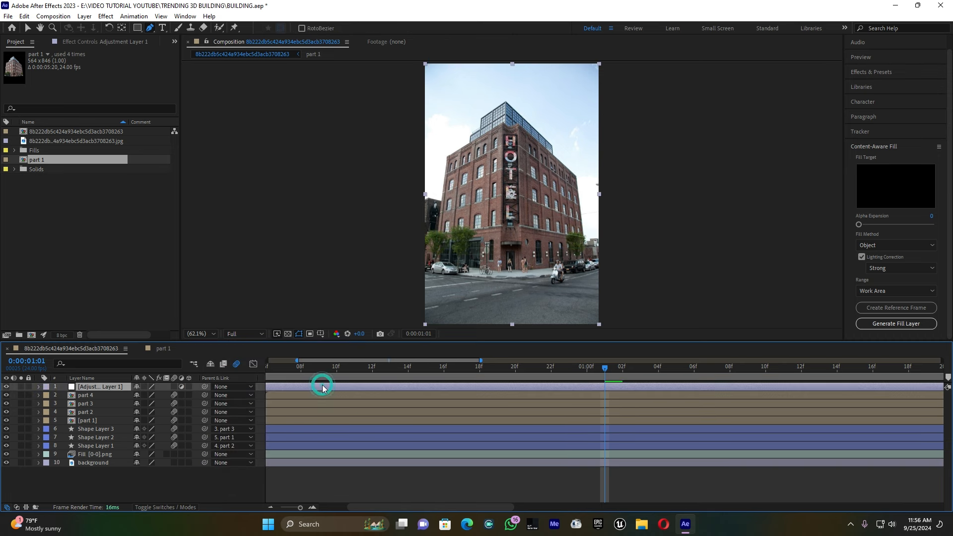
click(891, 72)
click(873, 100)
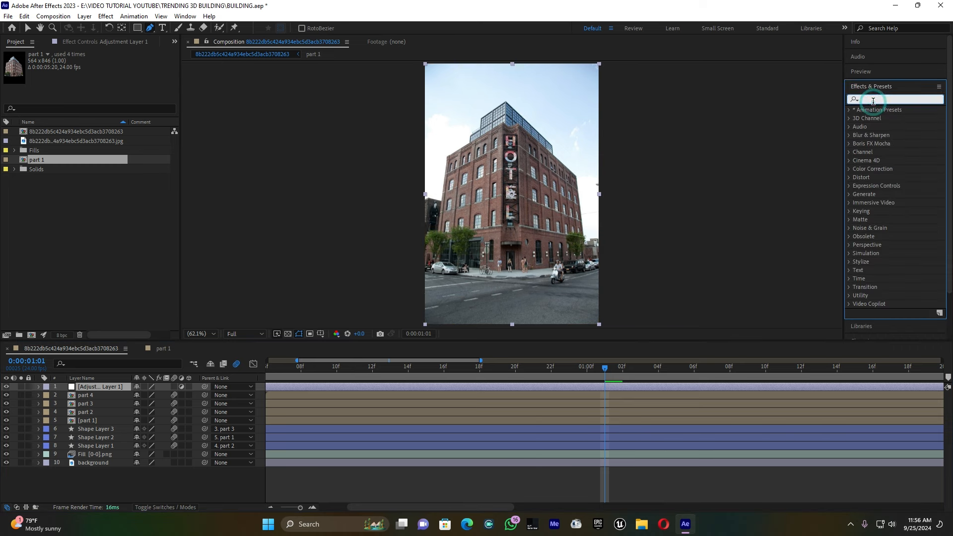
text(tran)
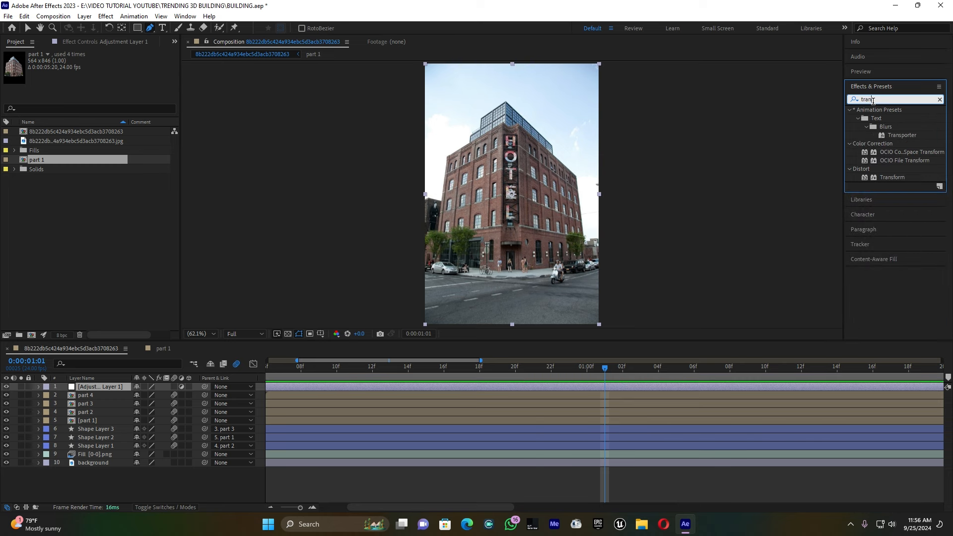
drag(892, 178, 122, 386)
key(v)
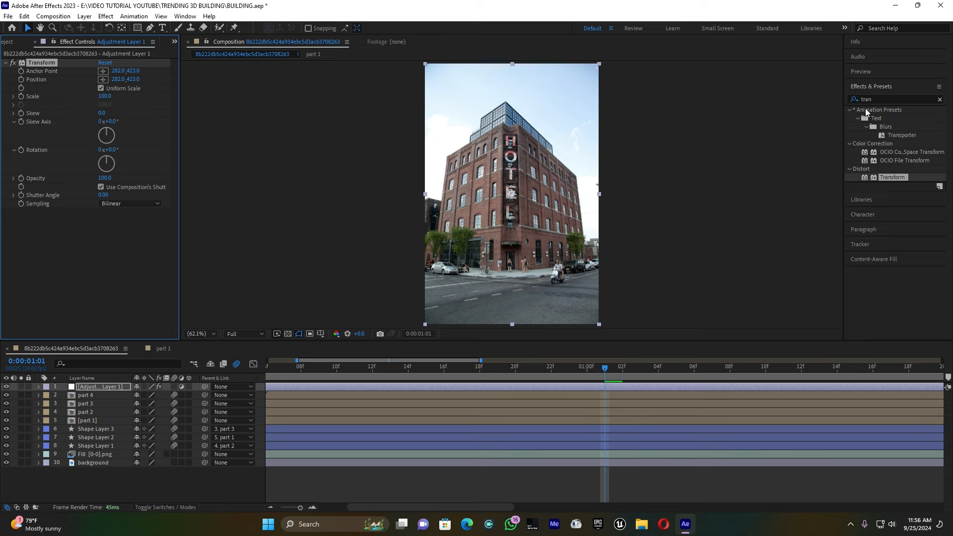
Find the Slider Control effect, apply it to the adjustment layer and duplicate it to make a second slider control
double_click(877, 99)
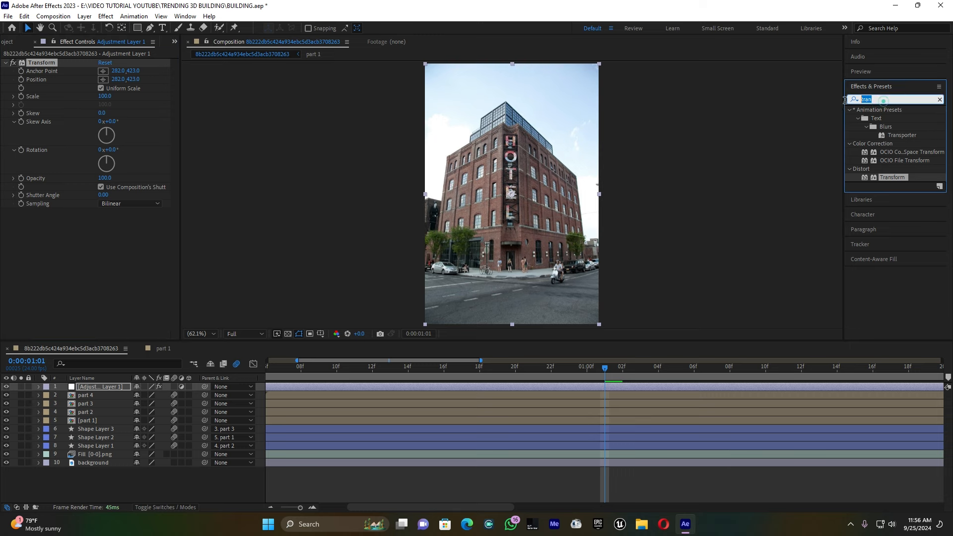
text(slider)
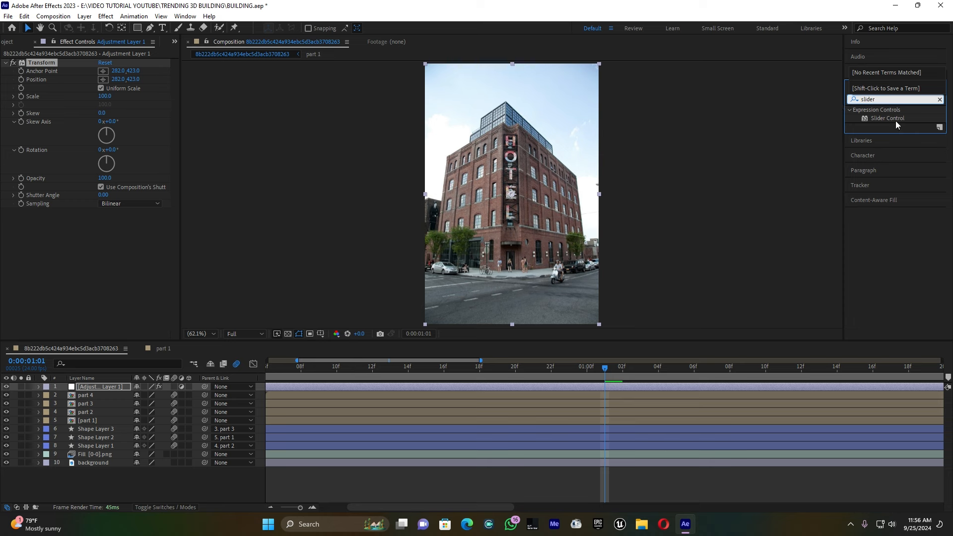
drag(888, 118, 102, 383)
click(102, 387)
click(48, 212)
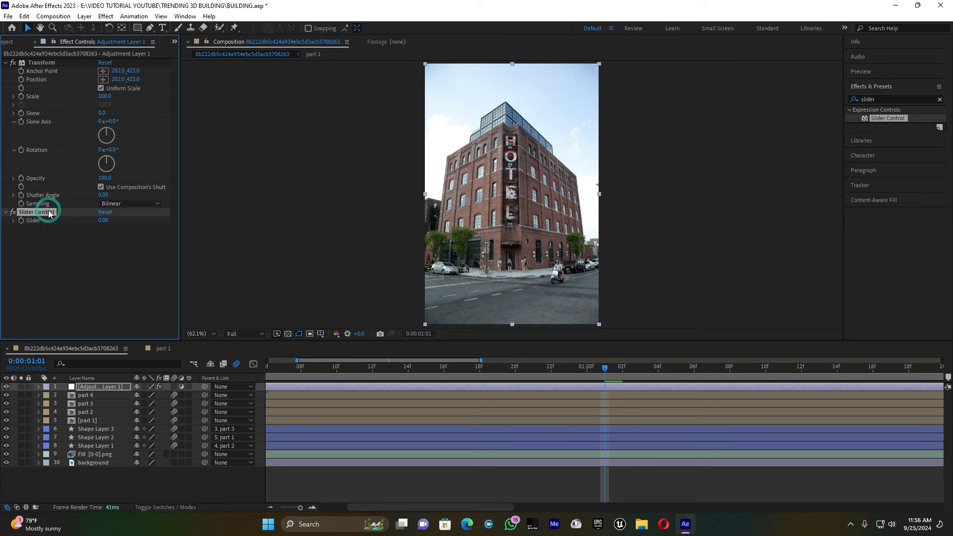
key(ctrl+d)
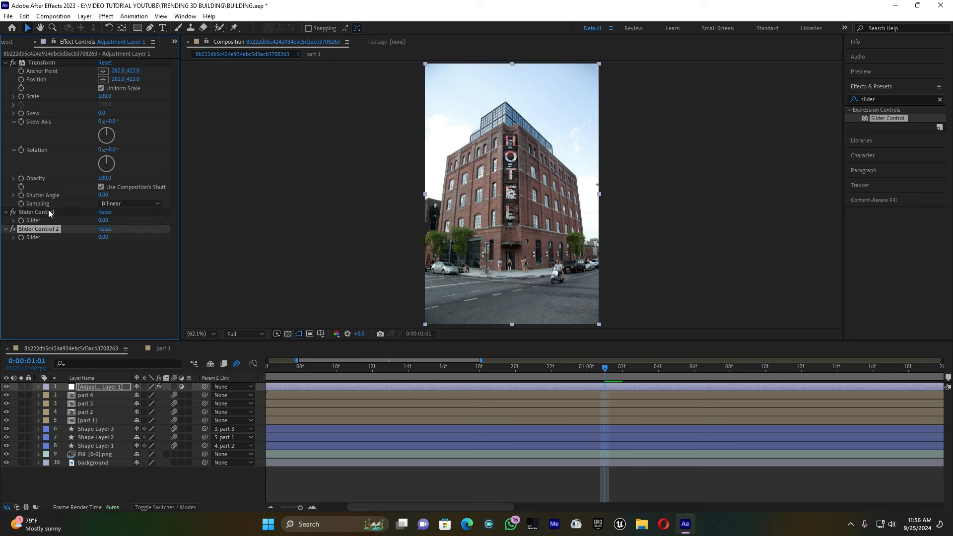
Add a wiggle() expression to the Position property of the adjustment layer's Transform effect
click(38, 387)
click(111, 387)
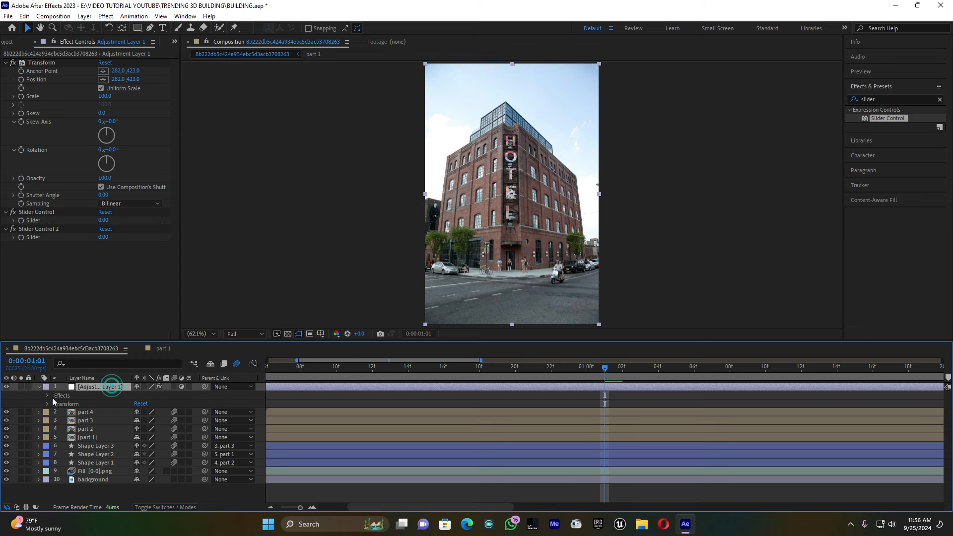
click(47, 403)
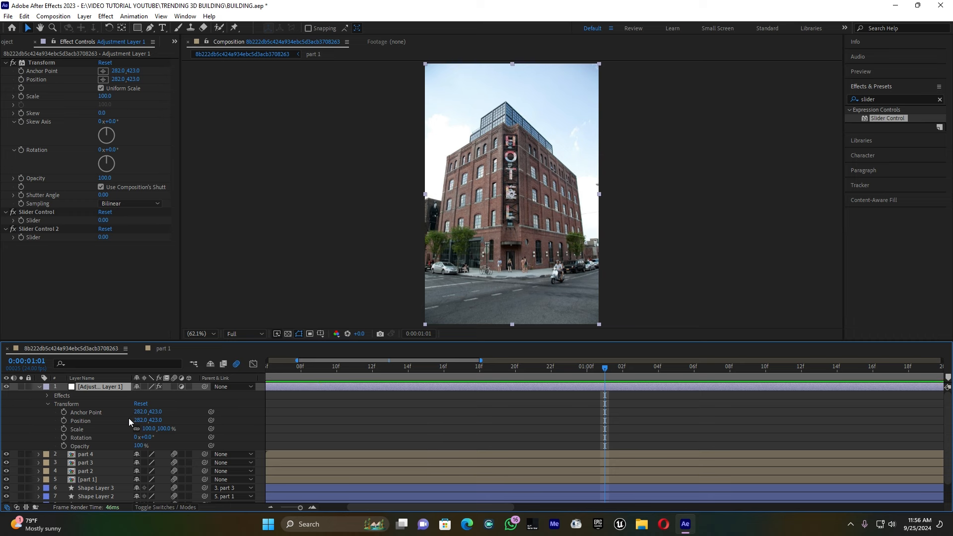
alt+click(22, 81)
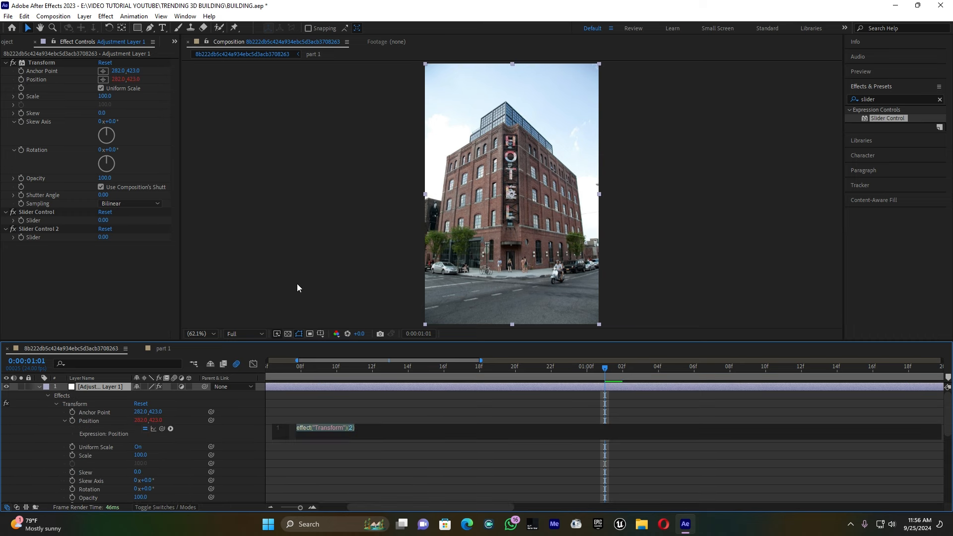
text(wi)
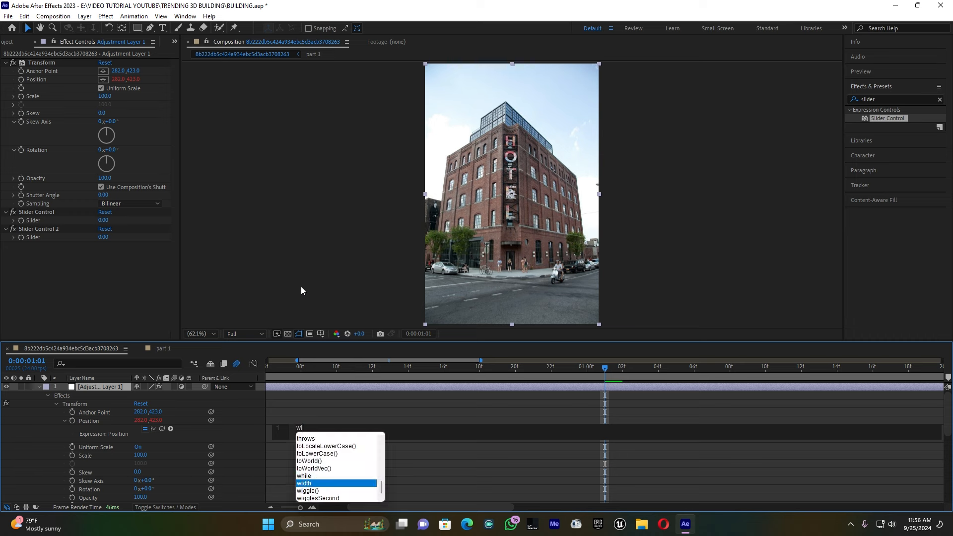
key(Down)
key(Return)
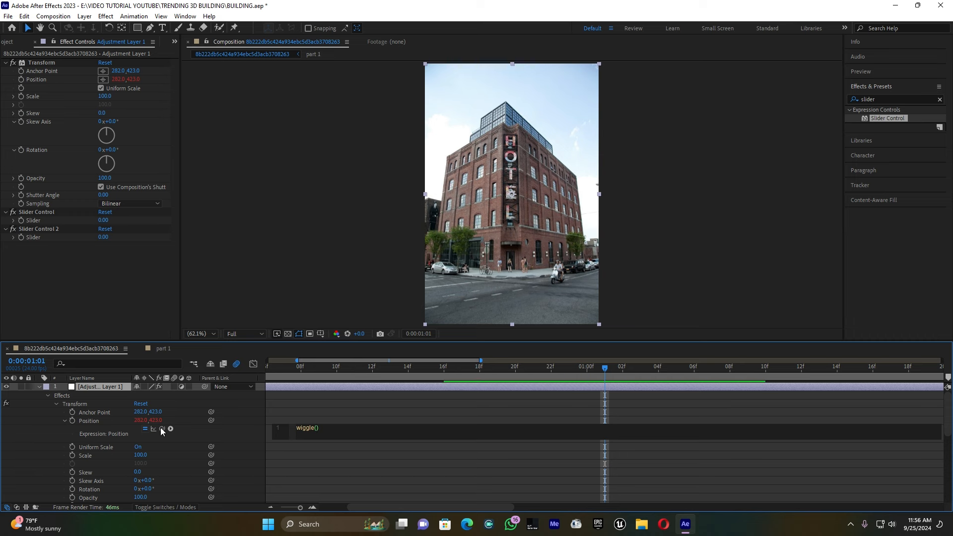
Link the wiggle expression's two arguments to the sliders of Slider Control and Slider Control 2, separated by a comma
drag(160, 427, 35, 219)
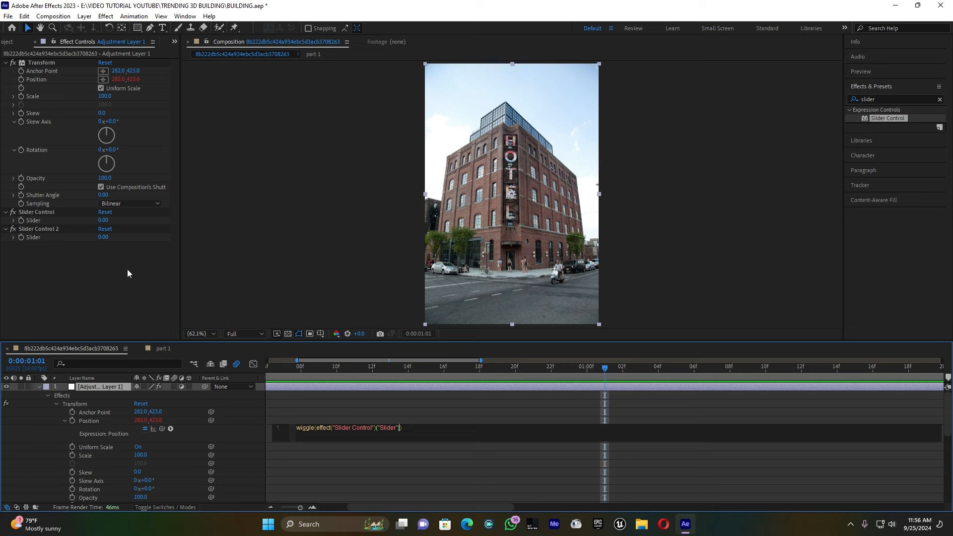
drag(163, 427, 35, 237)
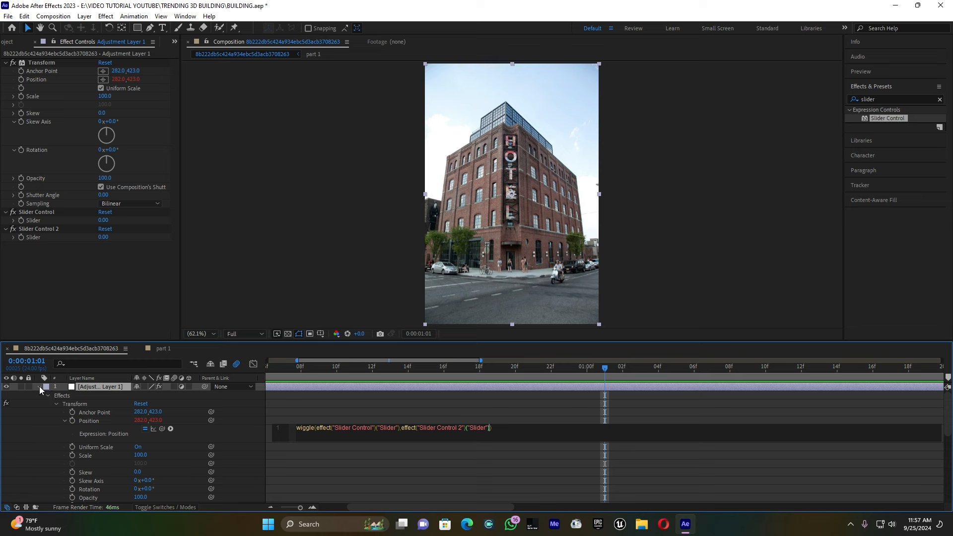
click(17, 435)
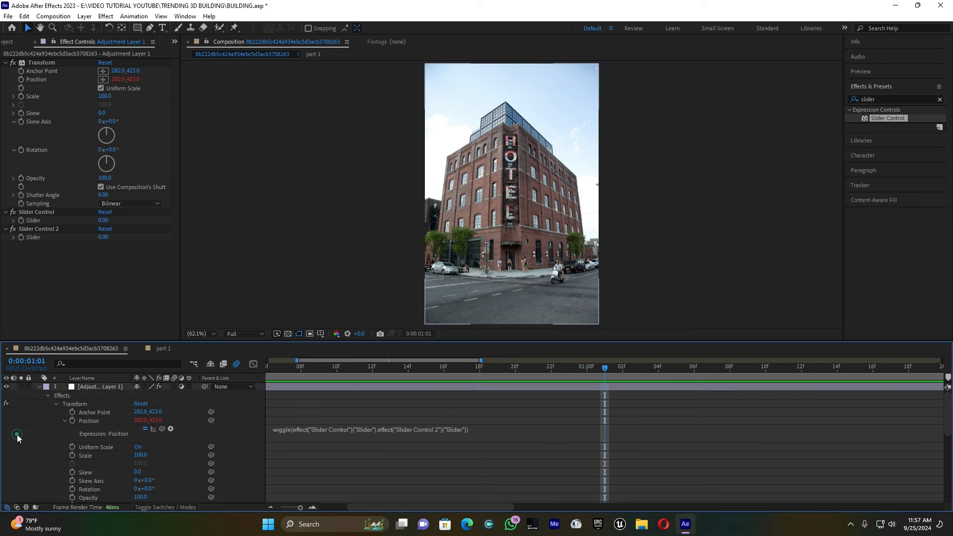
click(39, 387)
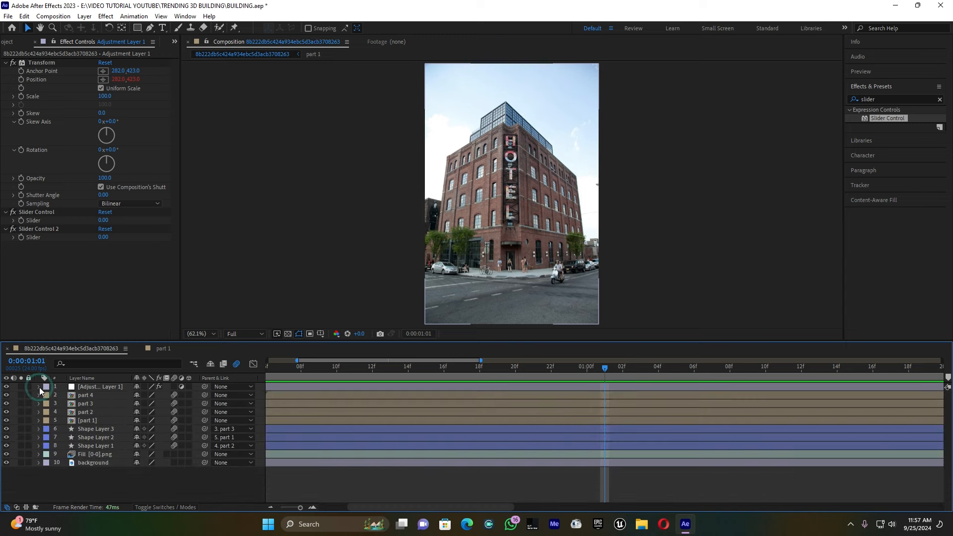
Start keyframing both sliders at 0, reveal their keyframes and shift both keyframes two frames earlier to 0:00:00:23
click(22, 236)
click(22, 219)
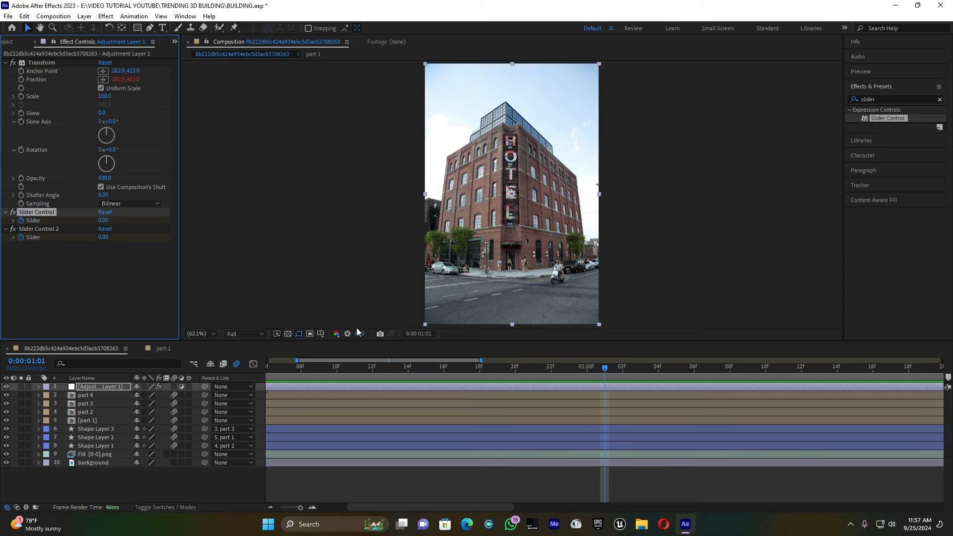
click(38, 387)
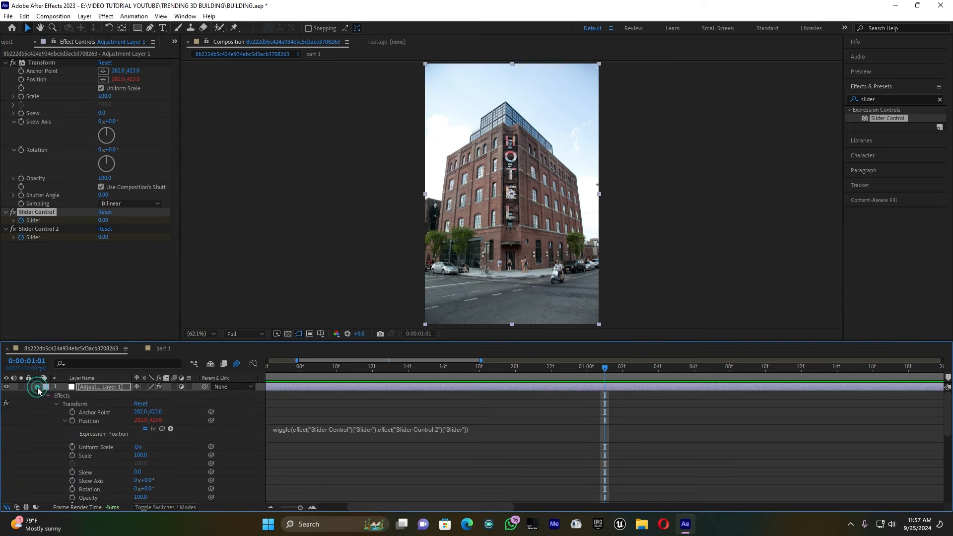
click(48, 395)
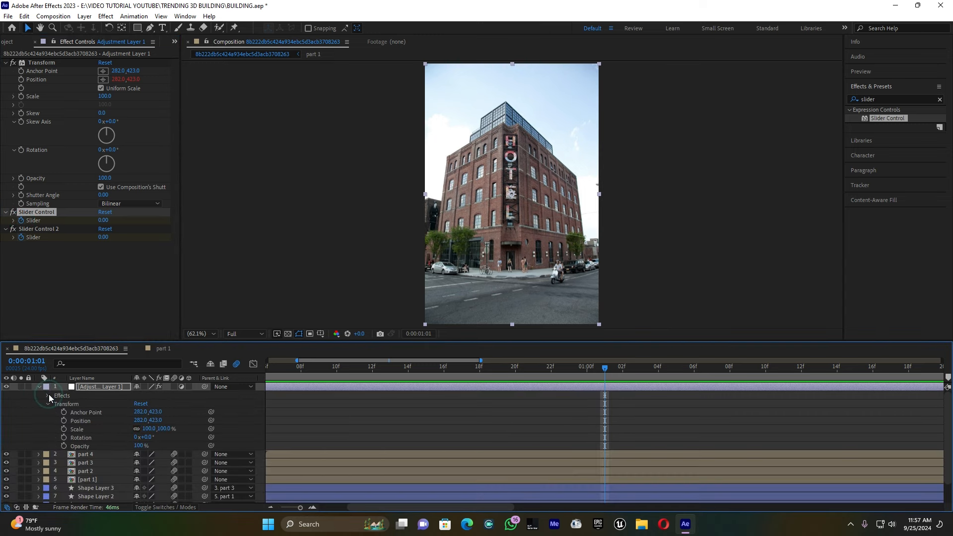
click(48, 395)
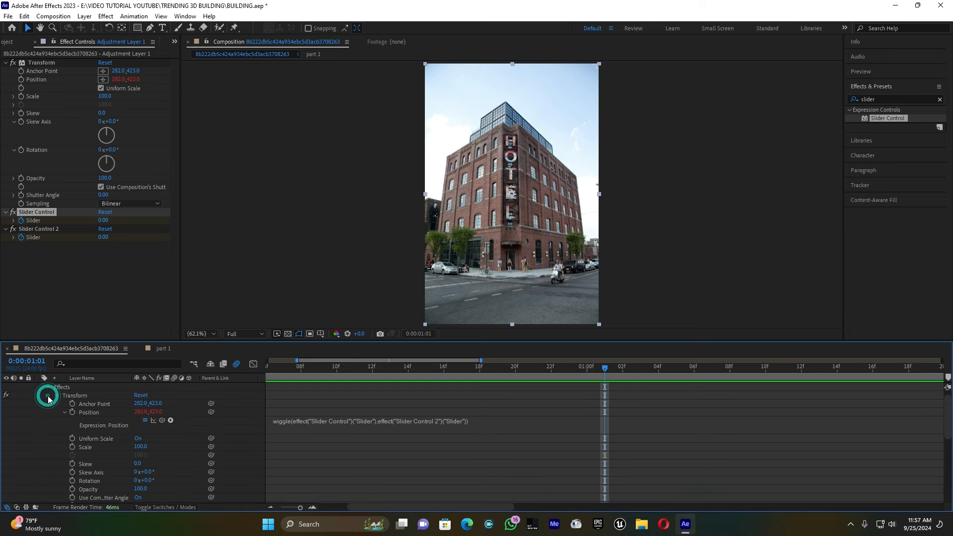
scroll(48, 396, down, 1)
scroll(48, 395, down, 2)
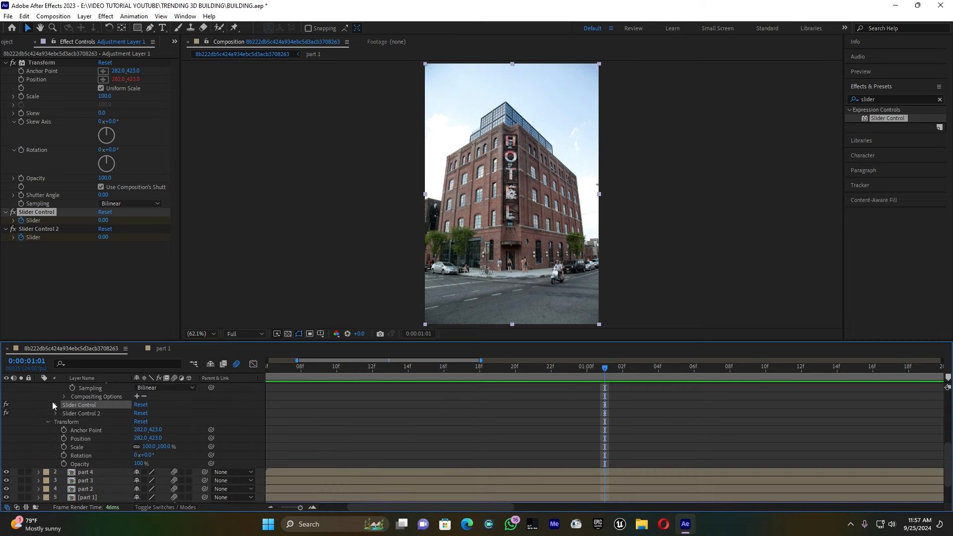
click(55, 405)
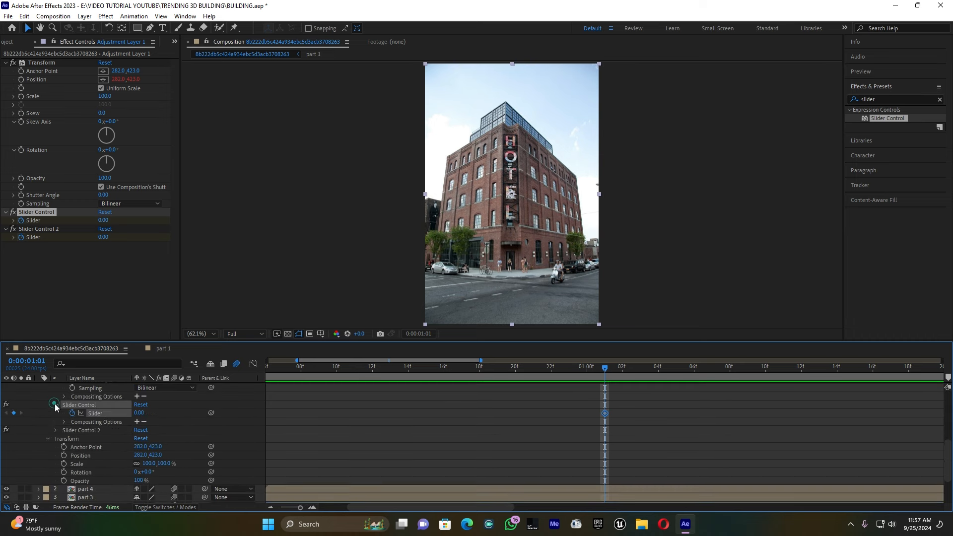
click(56, 430)
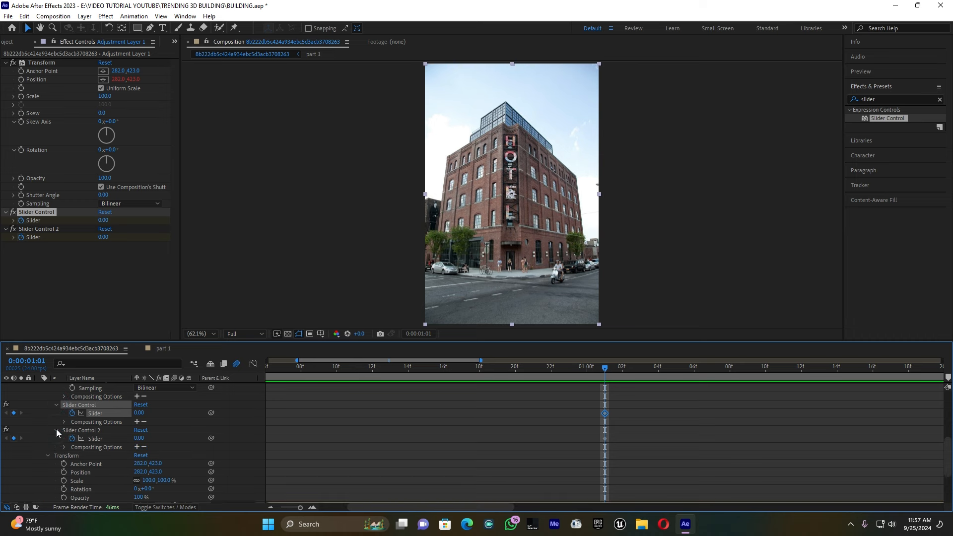
drag(588, 406, 576, 439)
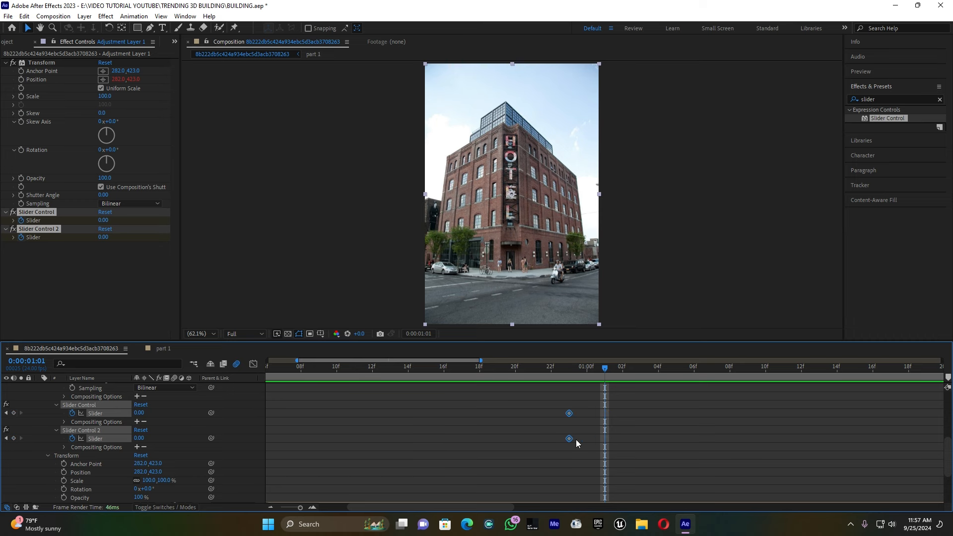
Set both sliders to 5 at 0:00:01:01
click(139, 413)
text(5)
key(Return)
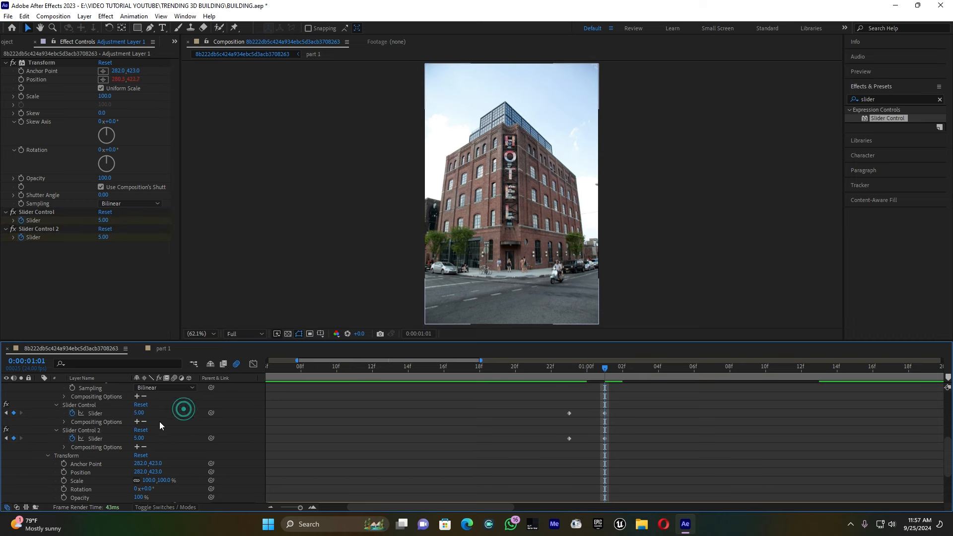
Preview the building assembly around the slider keyframes to check the shake
drag(582, 366, 604, 372)
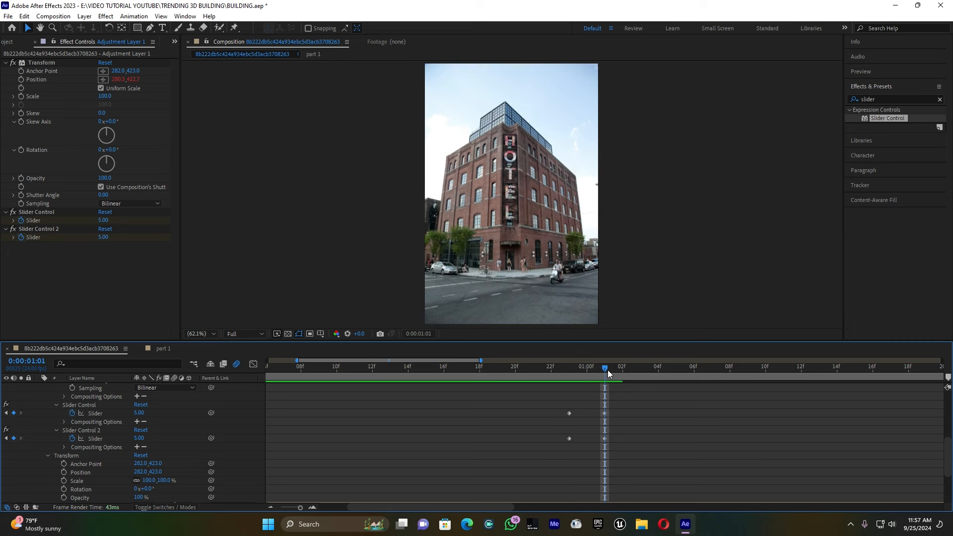
click(472, 368)
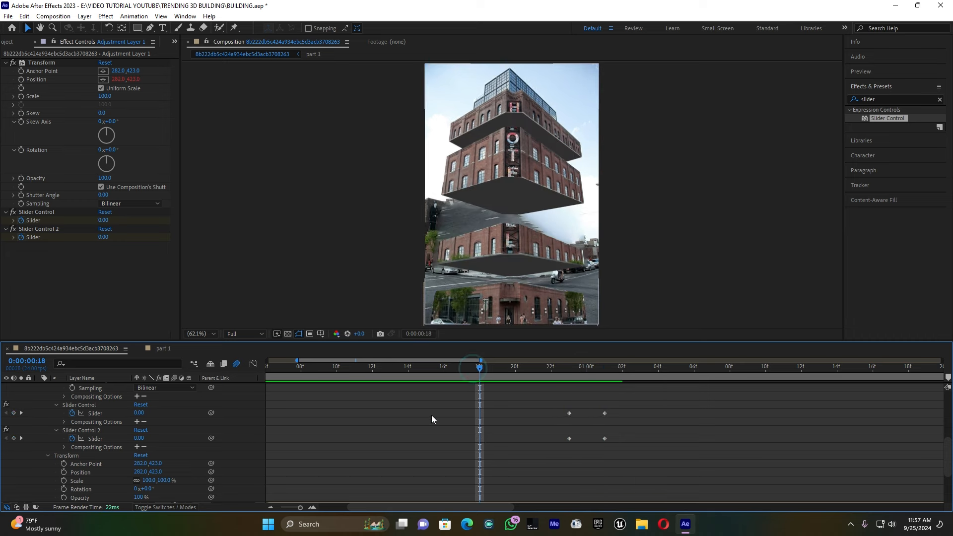
key(space)
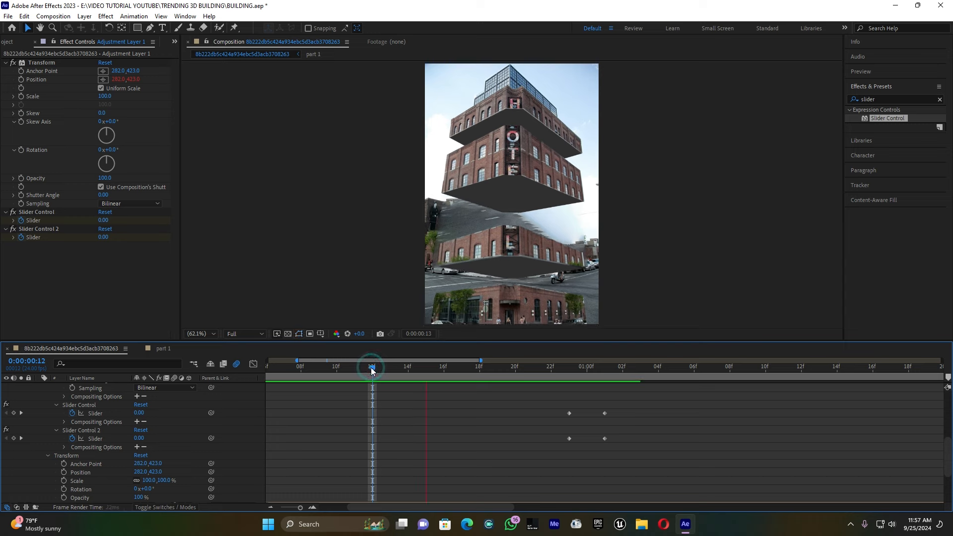
drag(547, 372, 436, 373)
key(space)
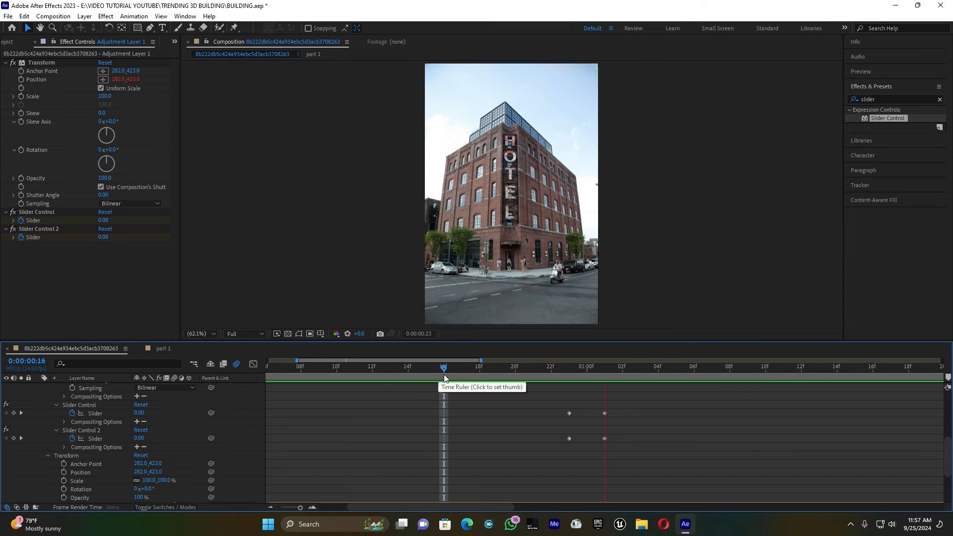
Set both sliders back to 0 at 0:00:01:13 so that the shake ends there
drag(625, 370, 823, 371)
click(141, 414)
text(0)
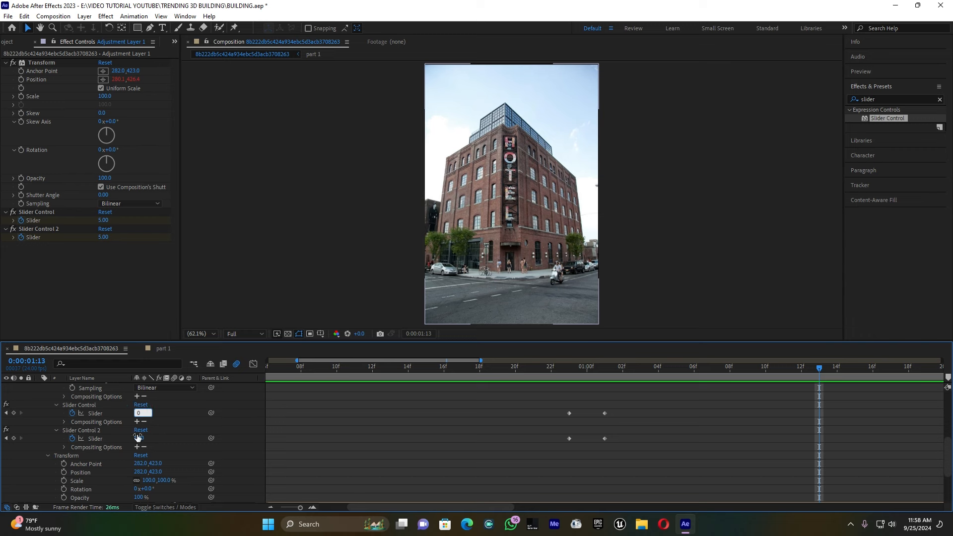
click(137, 436)
text(0)
click(174, 419)
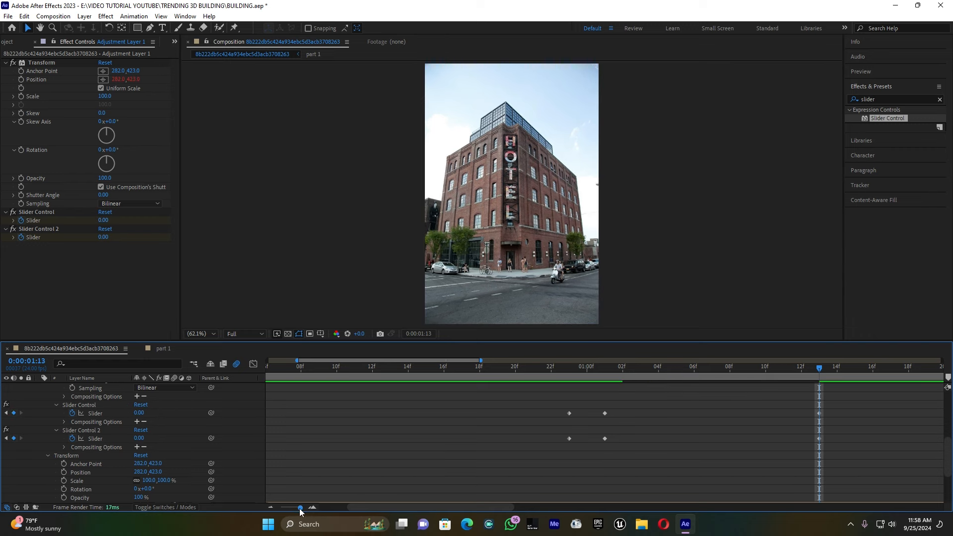
Play the animation from the start to check the shake when the building lands, and collapse the adjustment layer's properties
drag(300, 507, 279, 503)
drag(314, 368, 241, 365)
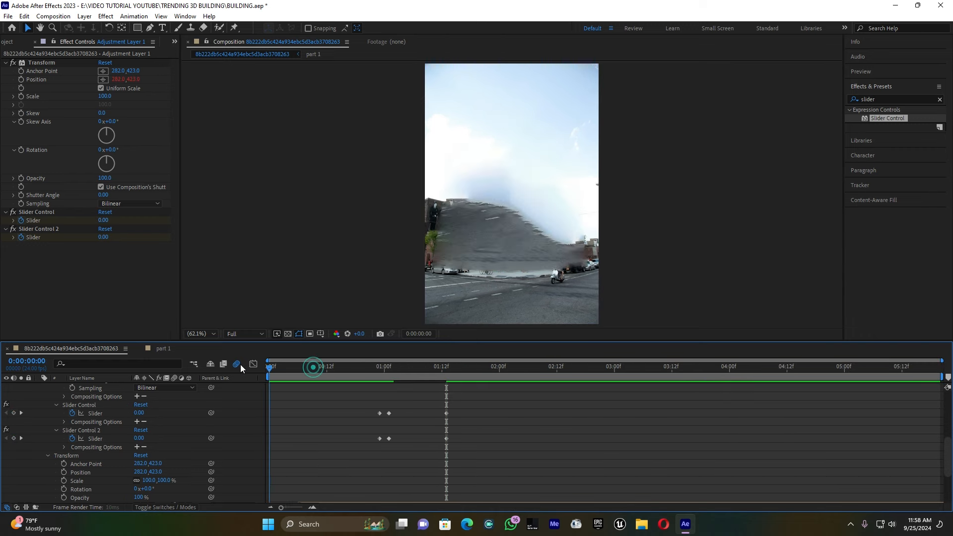
key(space)
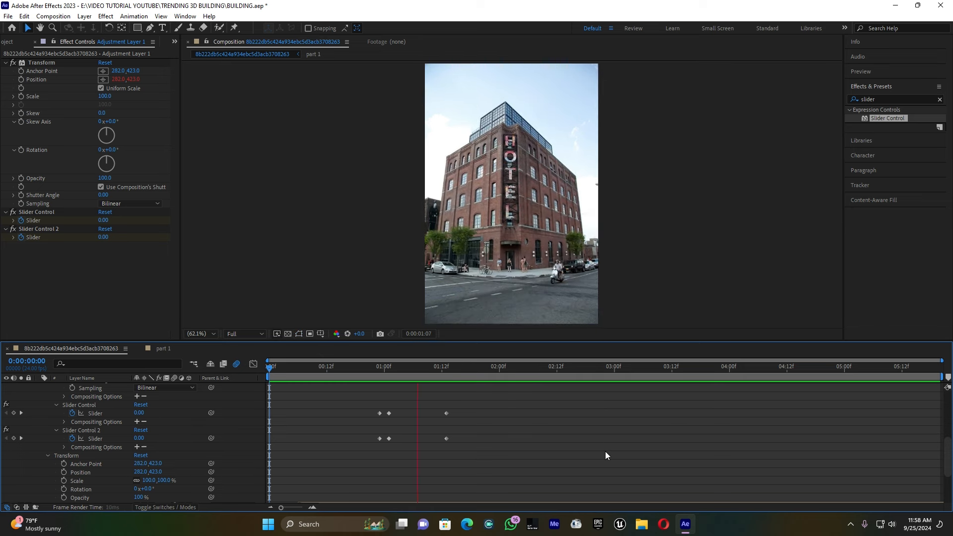
key(space)
drag(338, 367, 253, 370)
key(space)
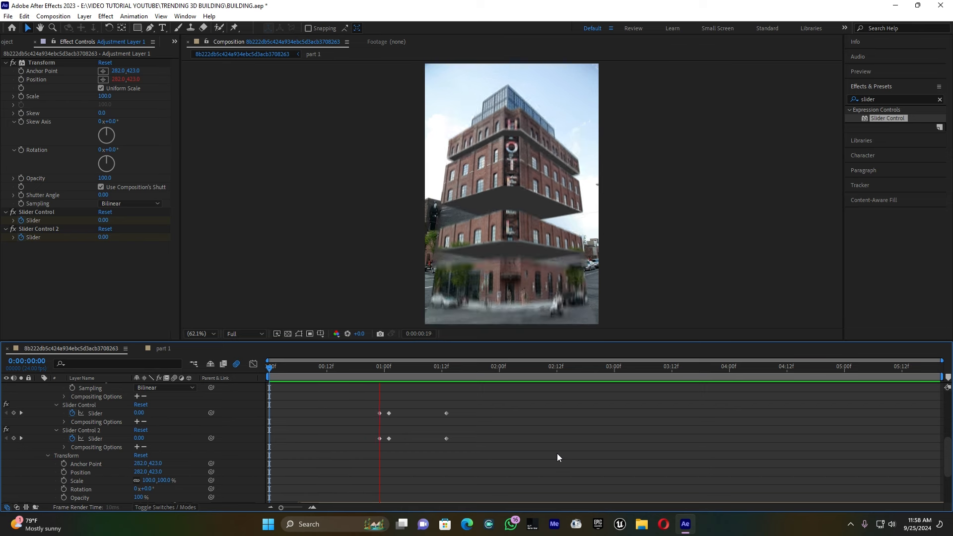
key(space)
key(space)
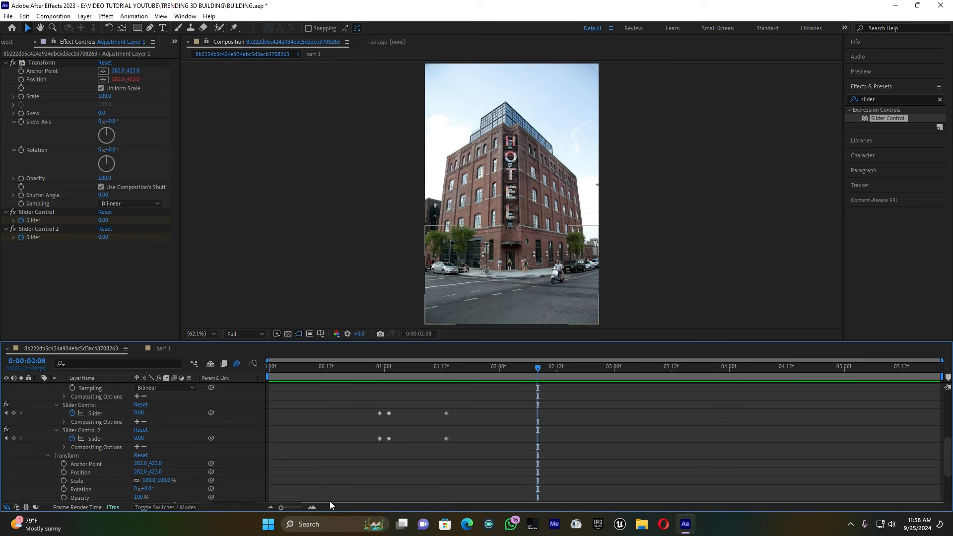
scroll(90, 393, up, 5)
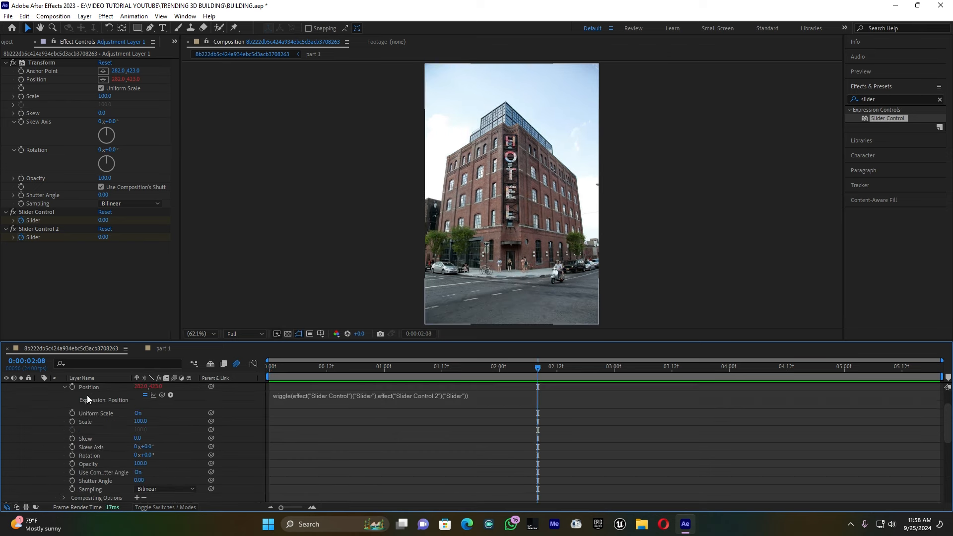
click(39, 386)
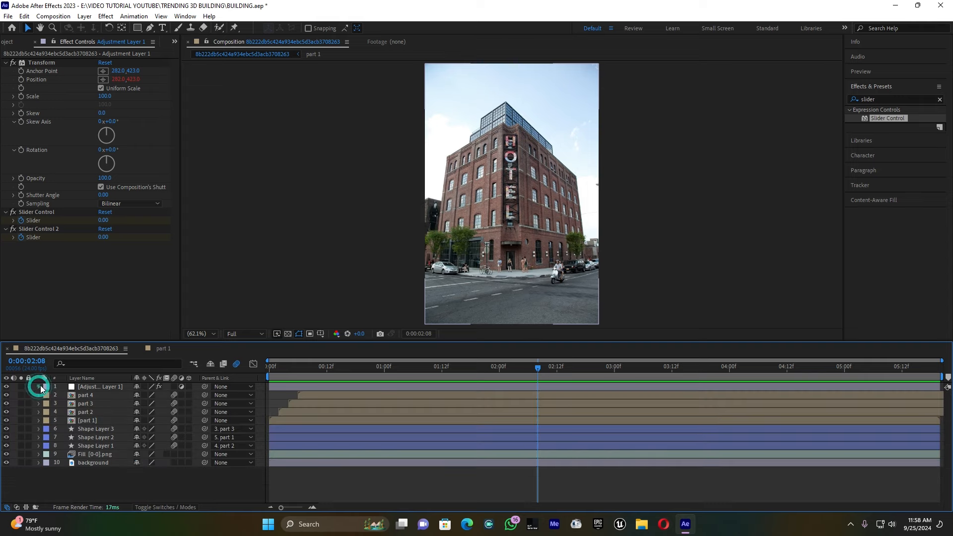